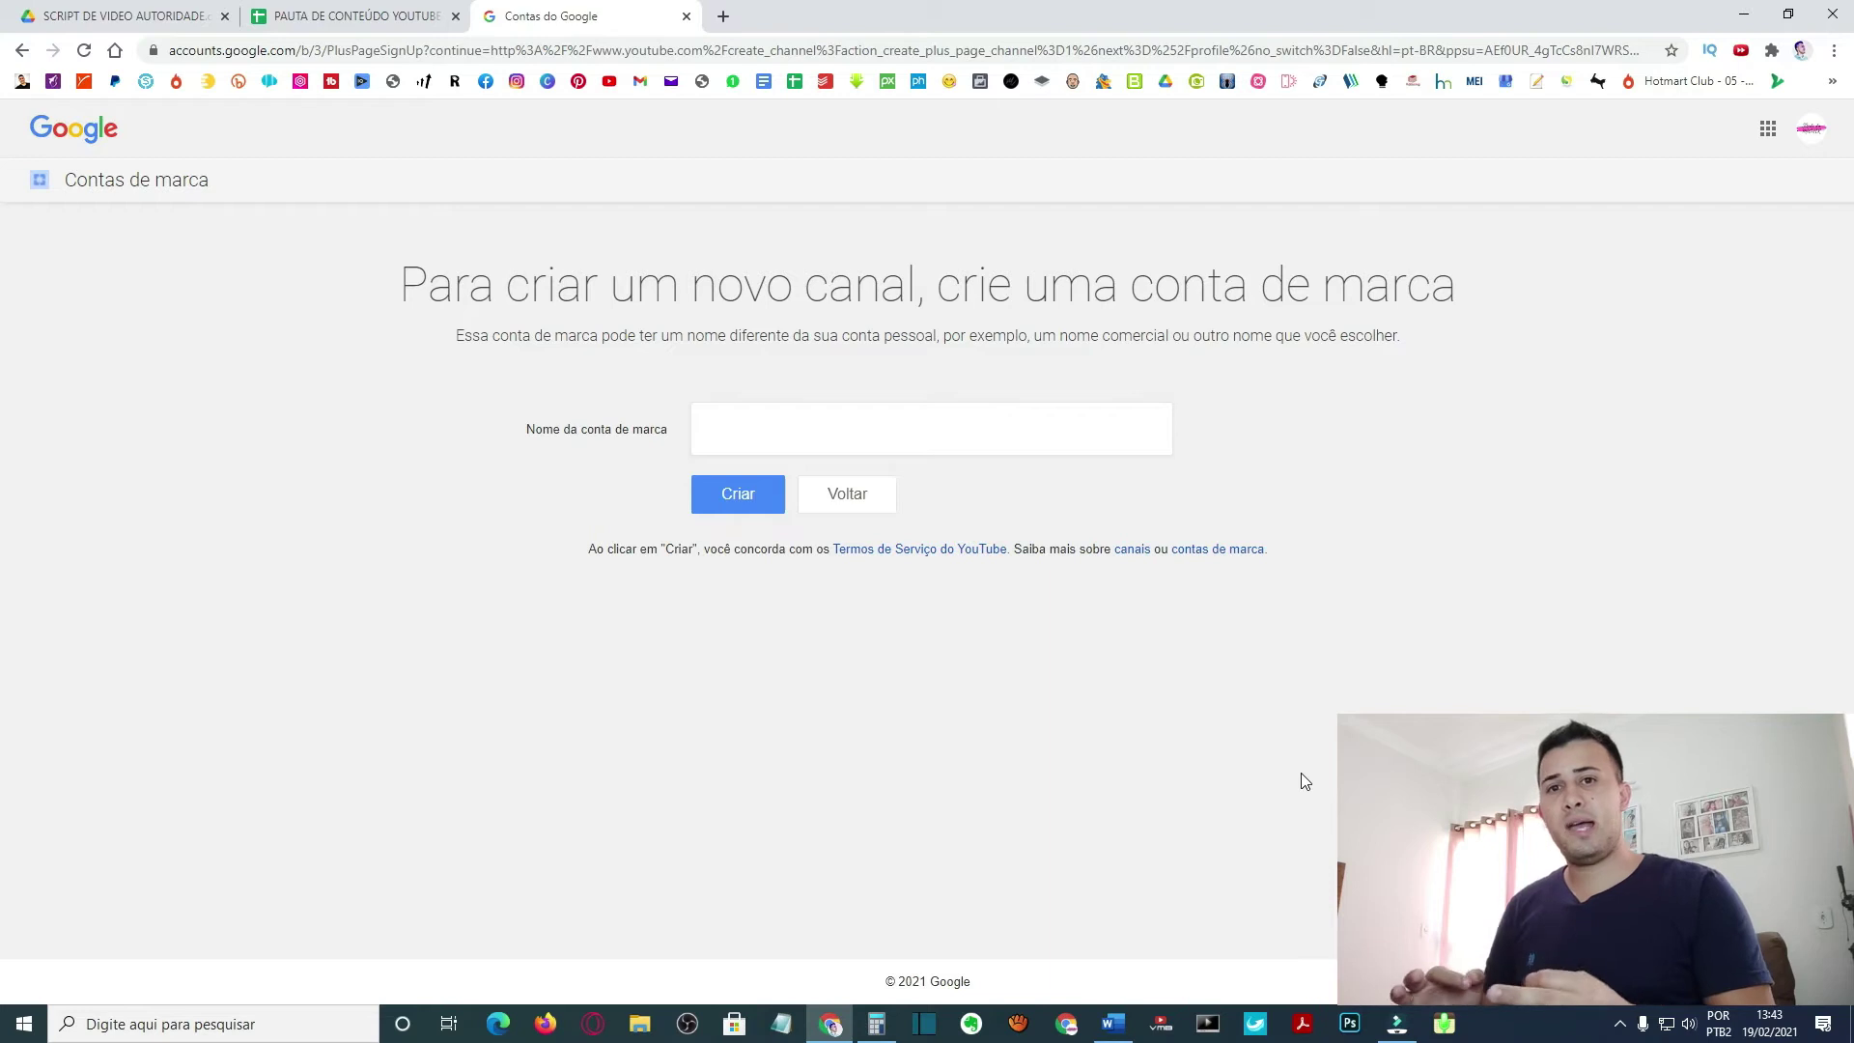
Open the Ubersuggest site in a new browser tab and dismiss its notification request.
left_click(725, 18)
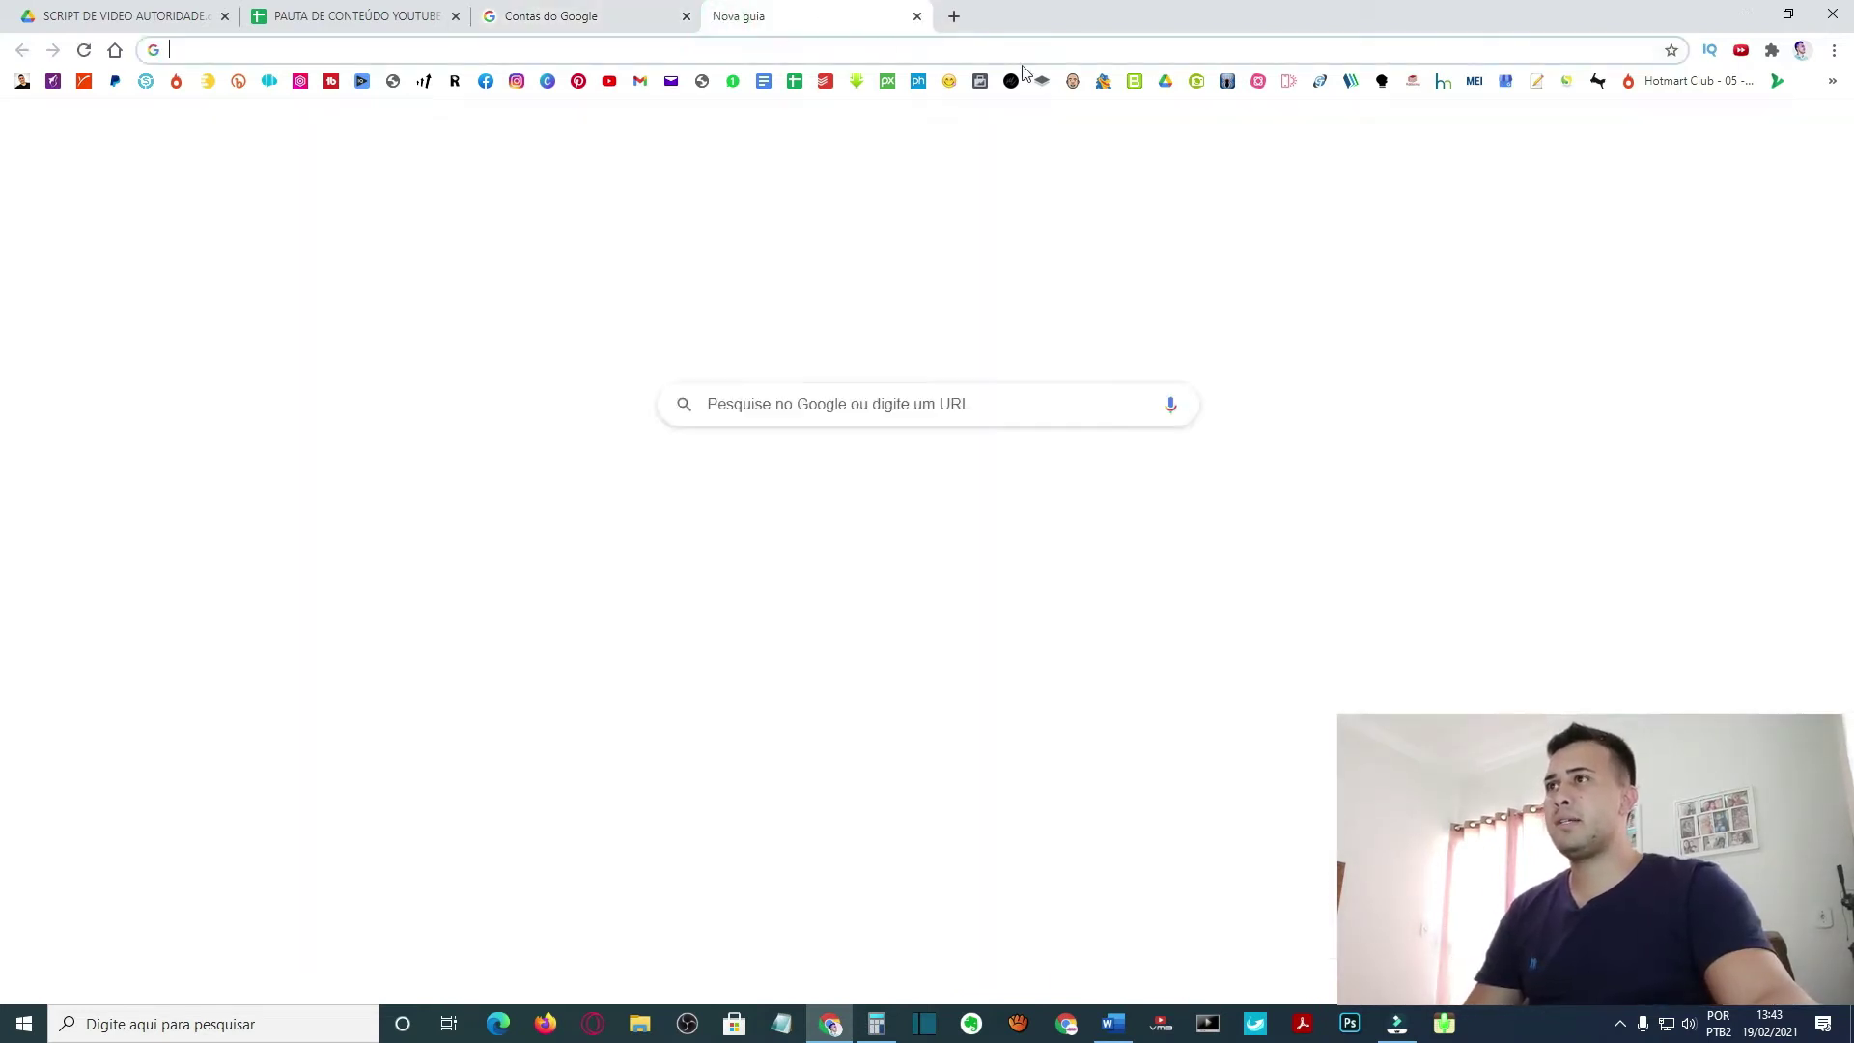
left_click(1073, 82)
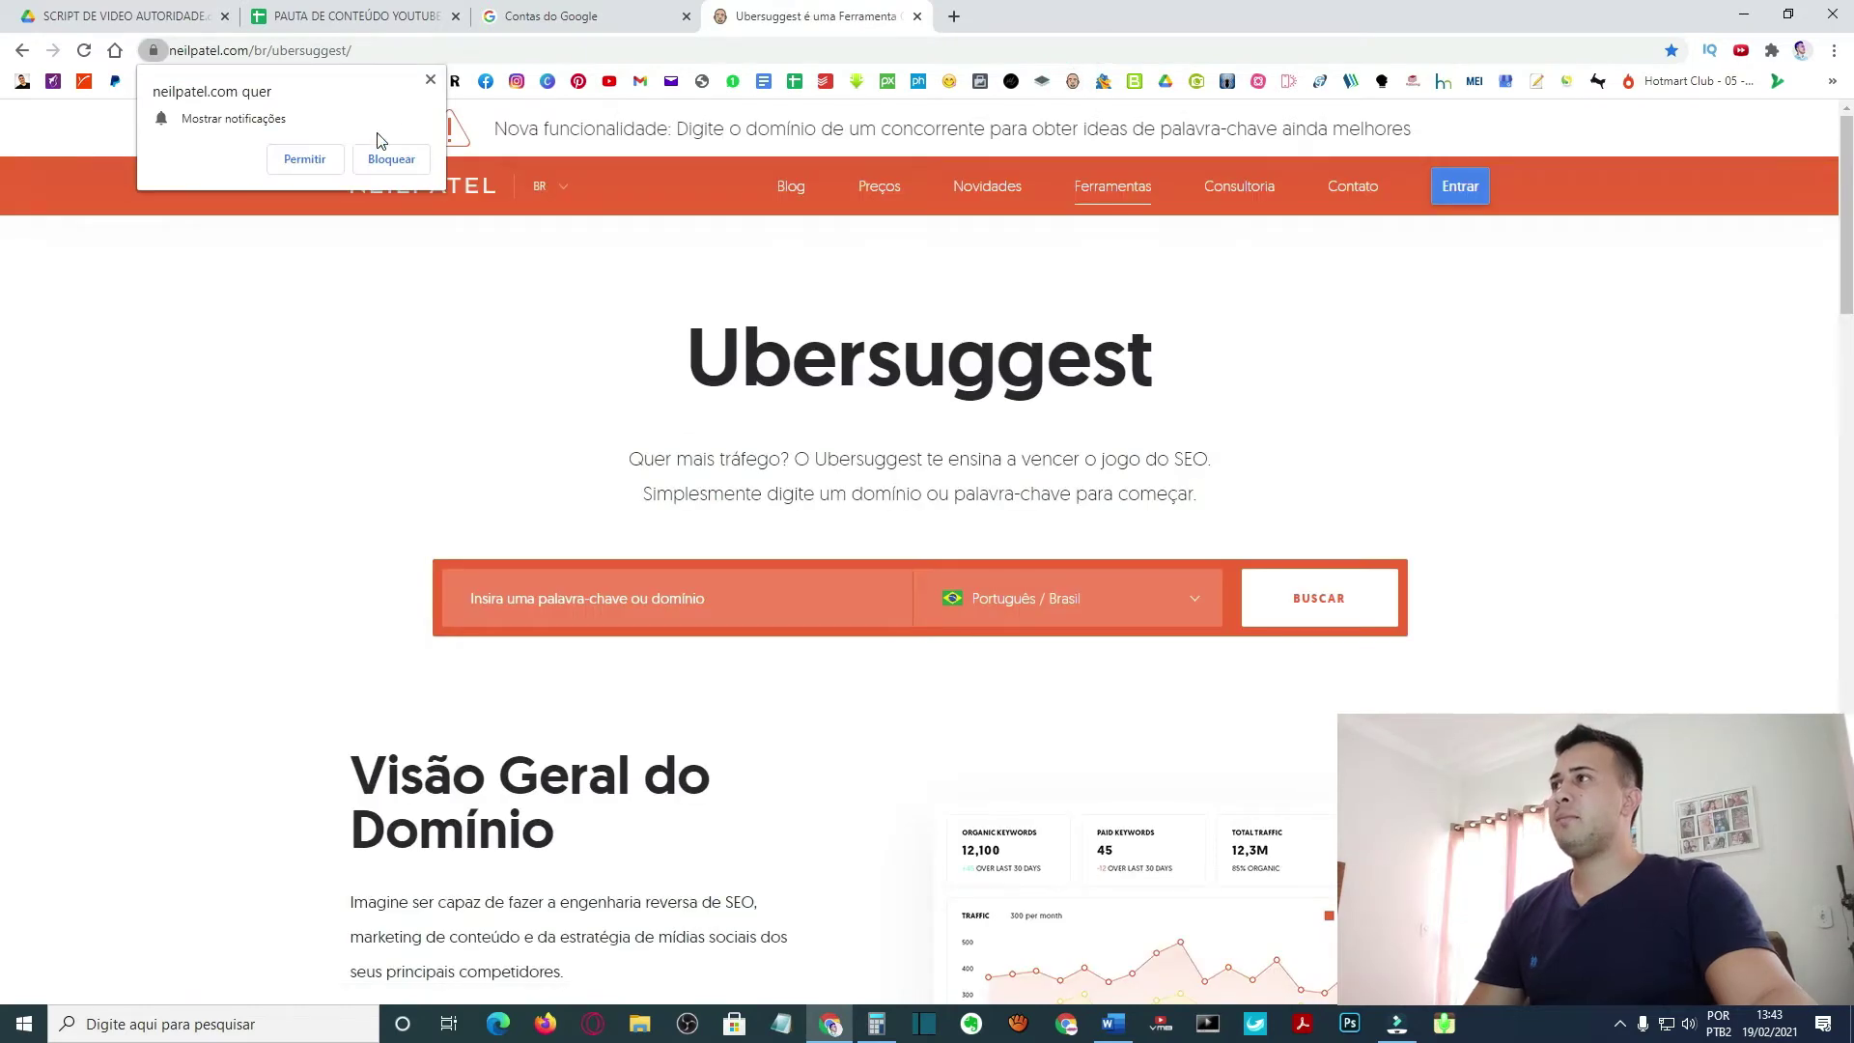
left_click(428, 83)
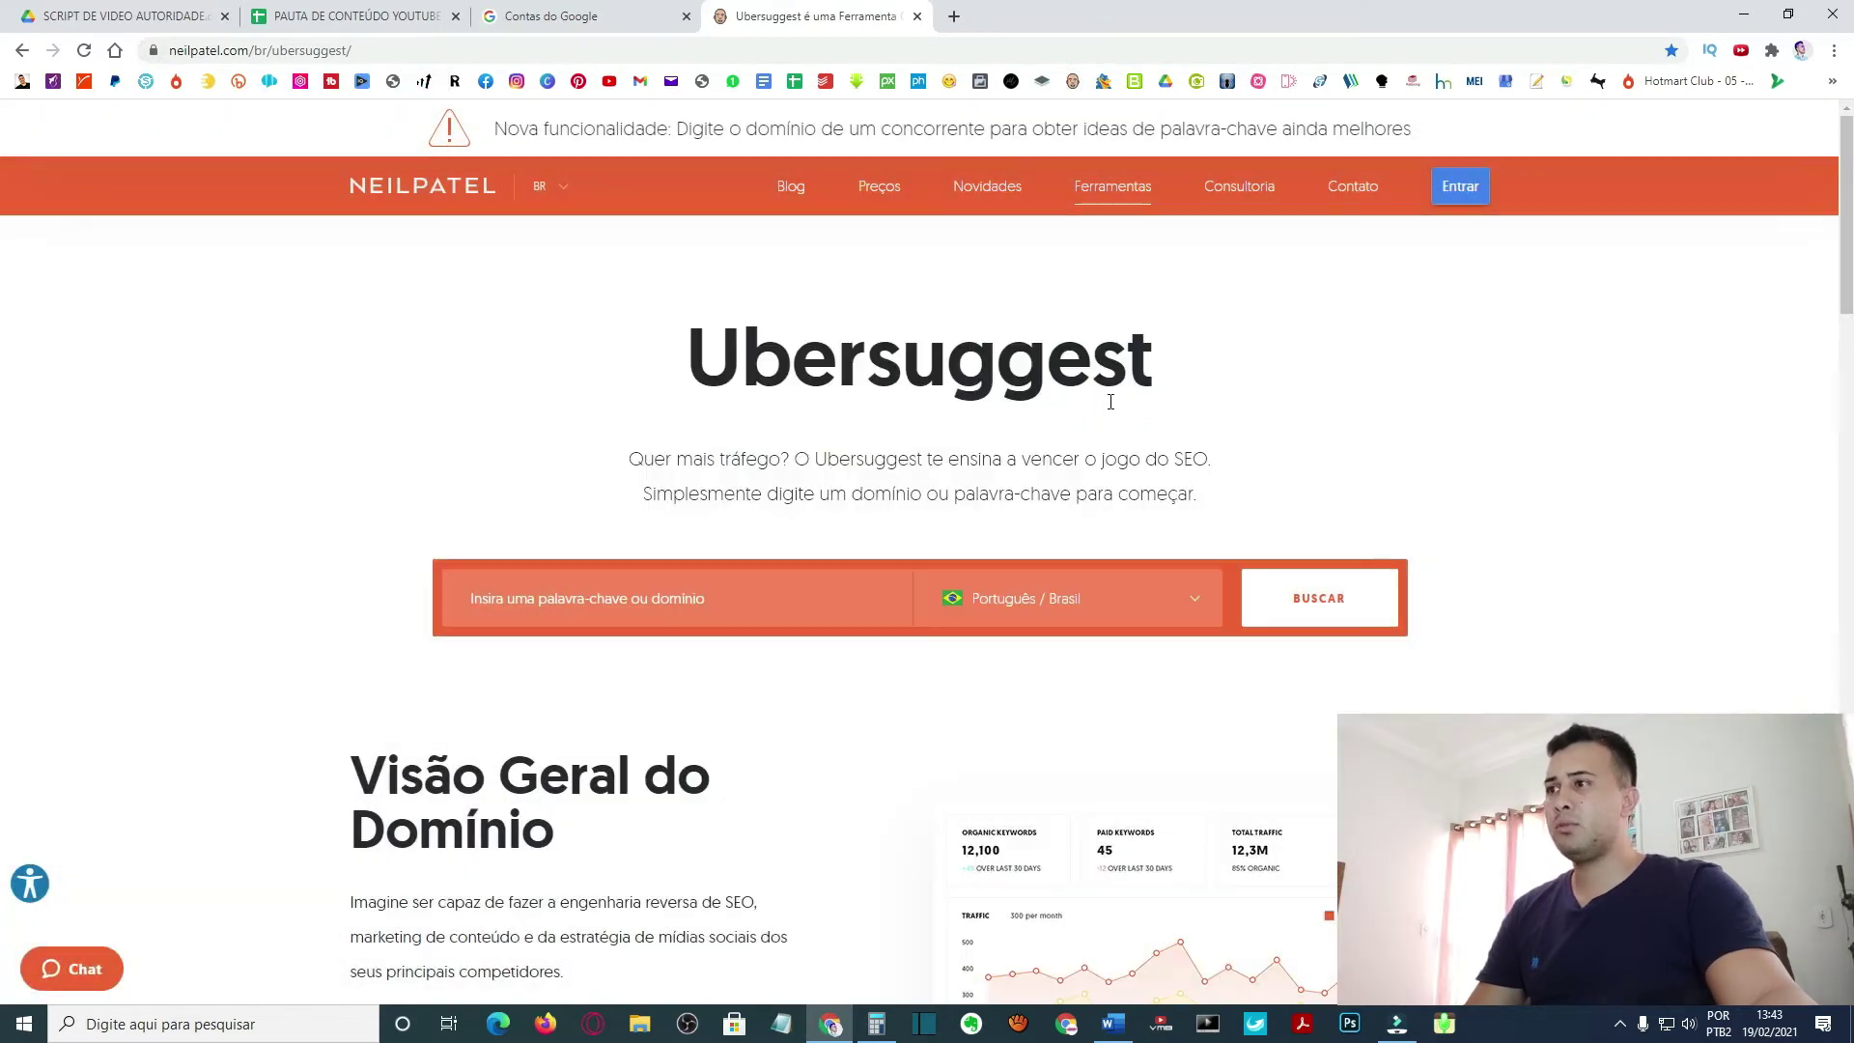
Search Ubersuggest for the keyword "como tocar violão" in Português / Brasil.
left_click(730, 603)
left_click(432, 449)
left_click(565, 585)
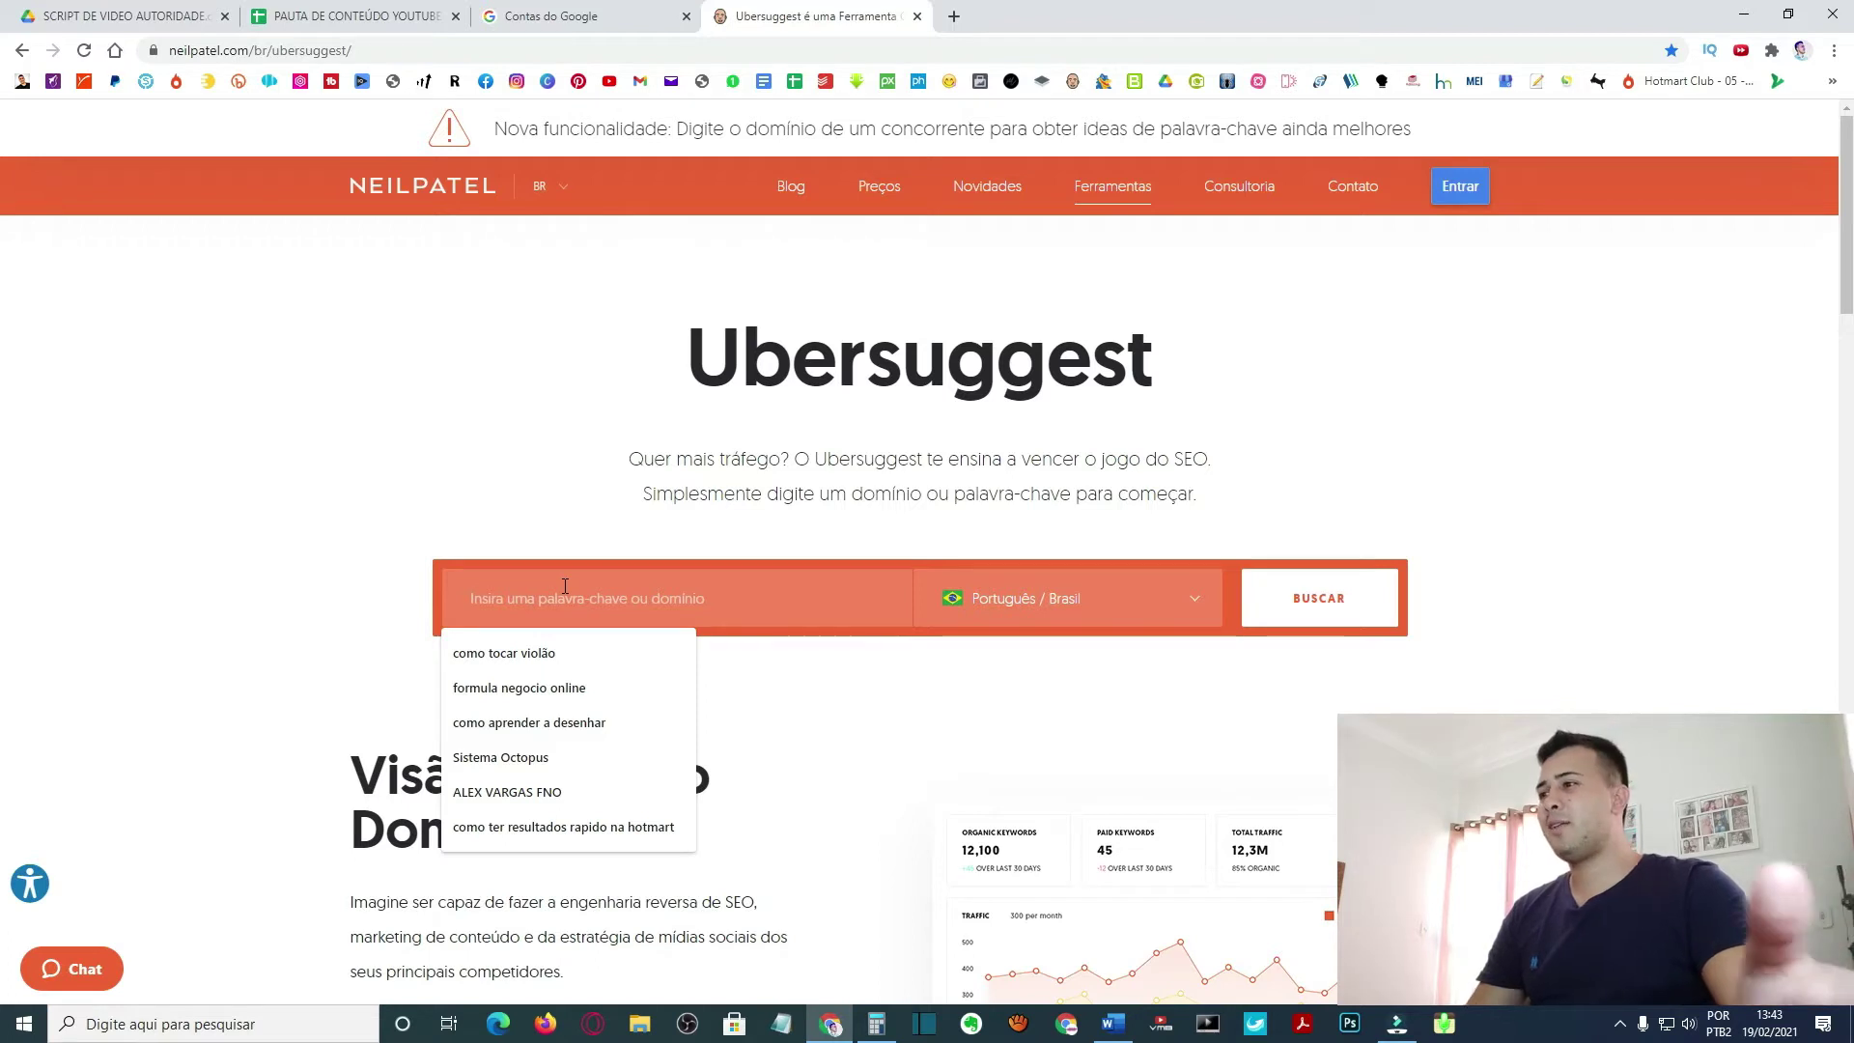
left_click(545, 665)
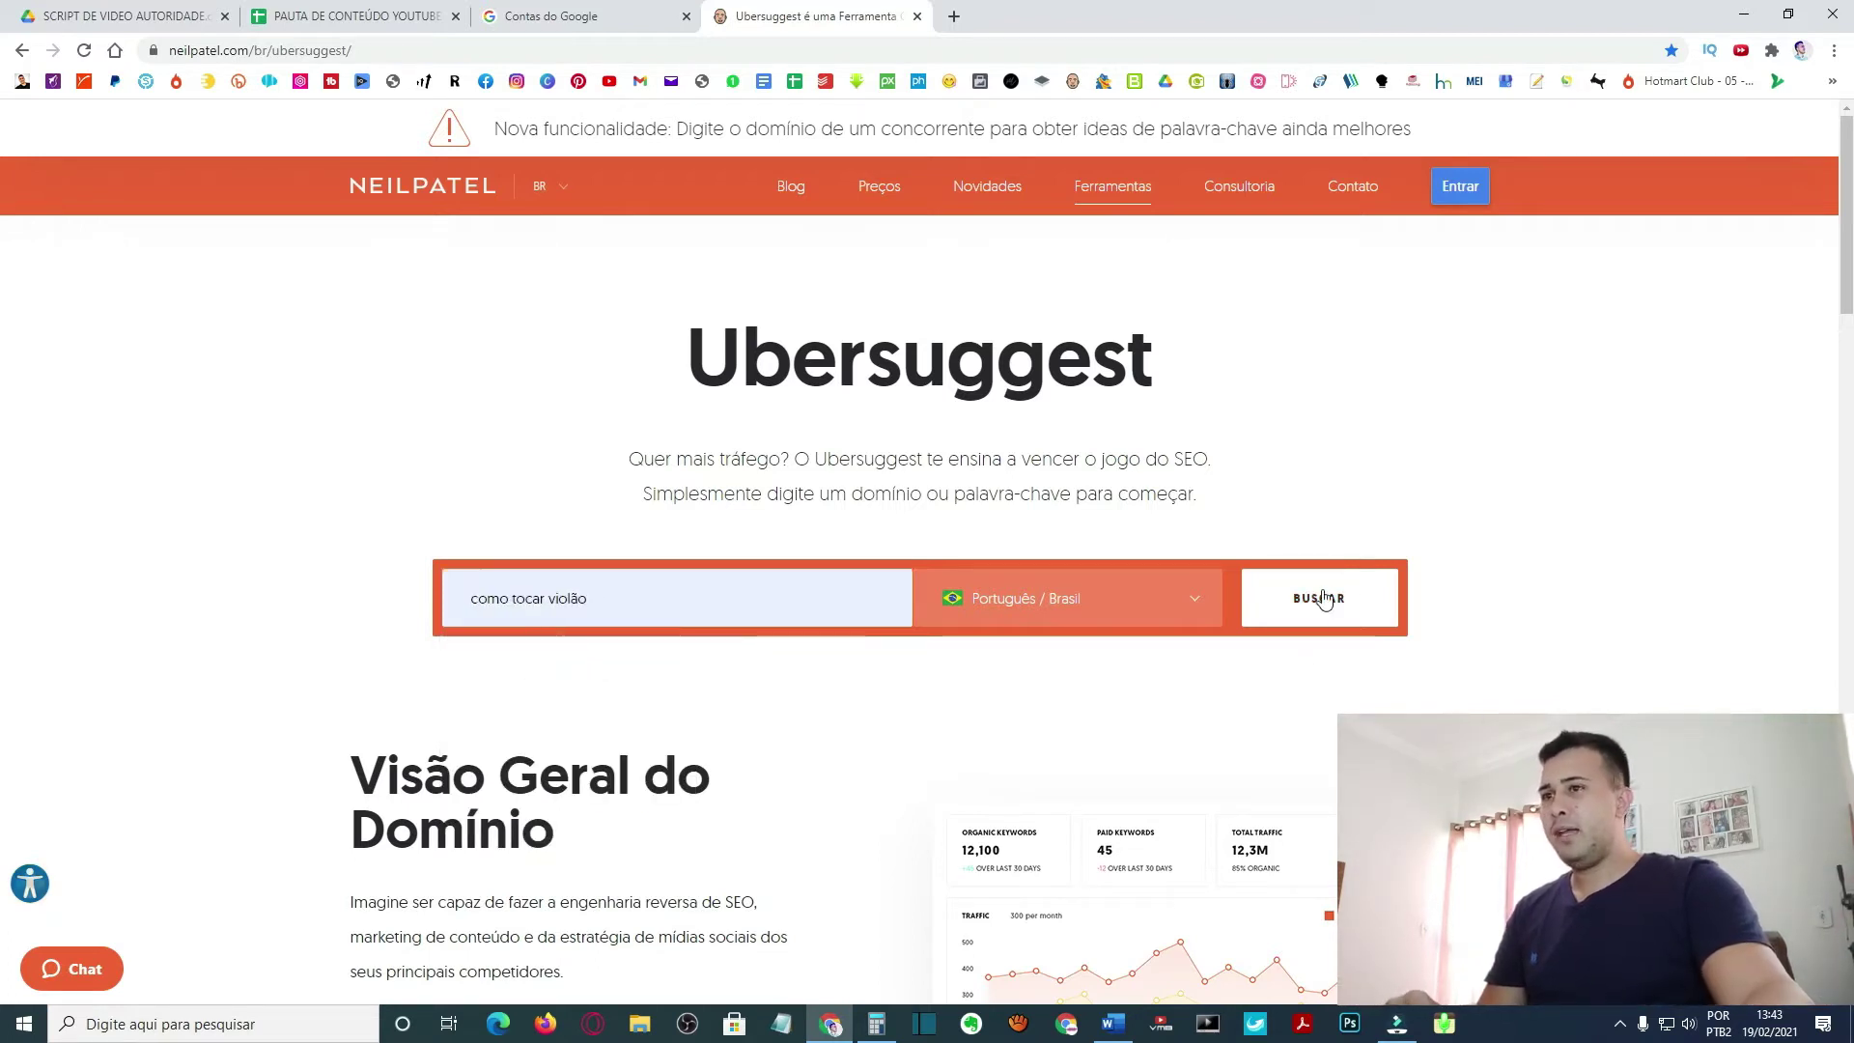
left_click(1328, 625)
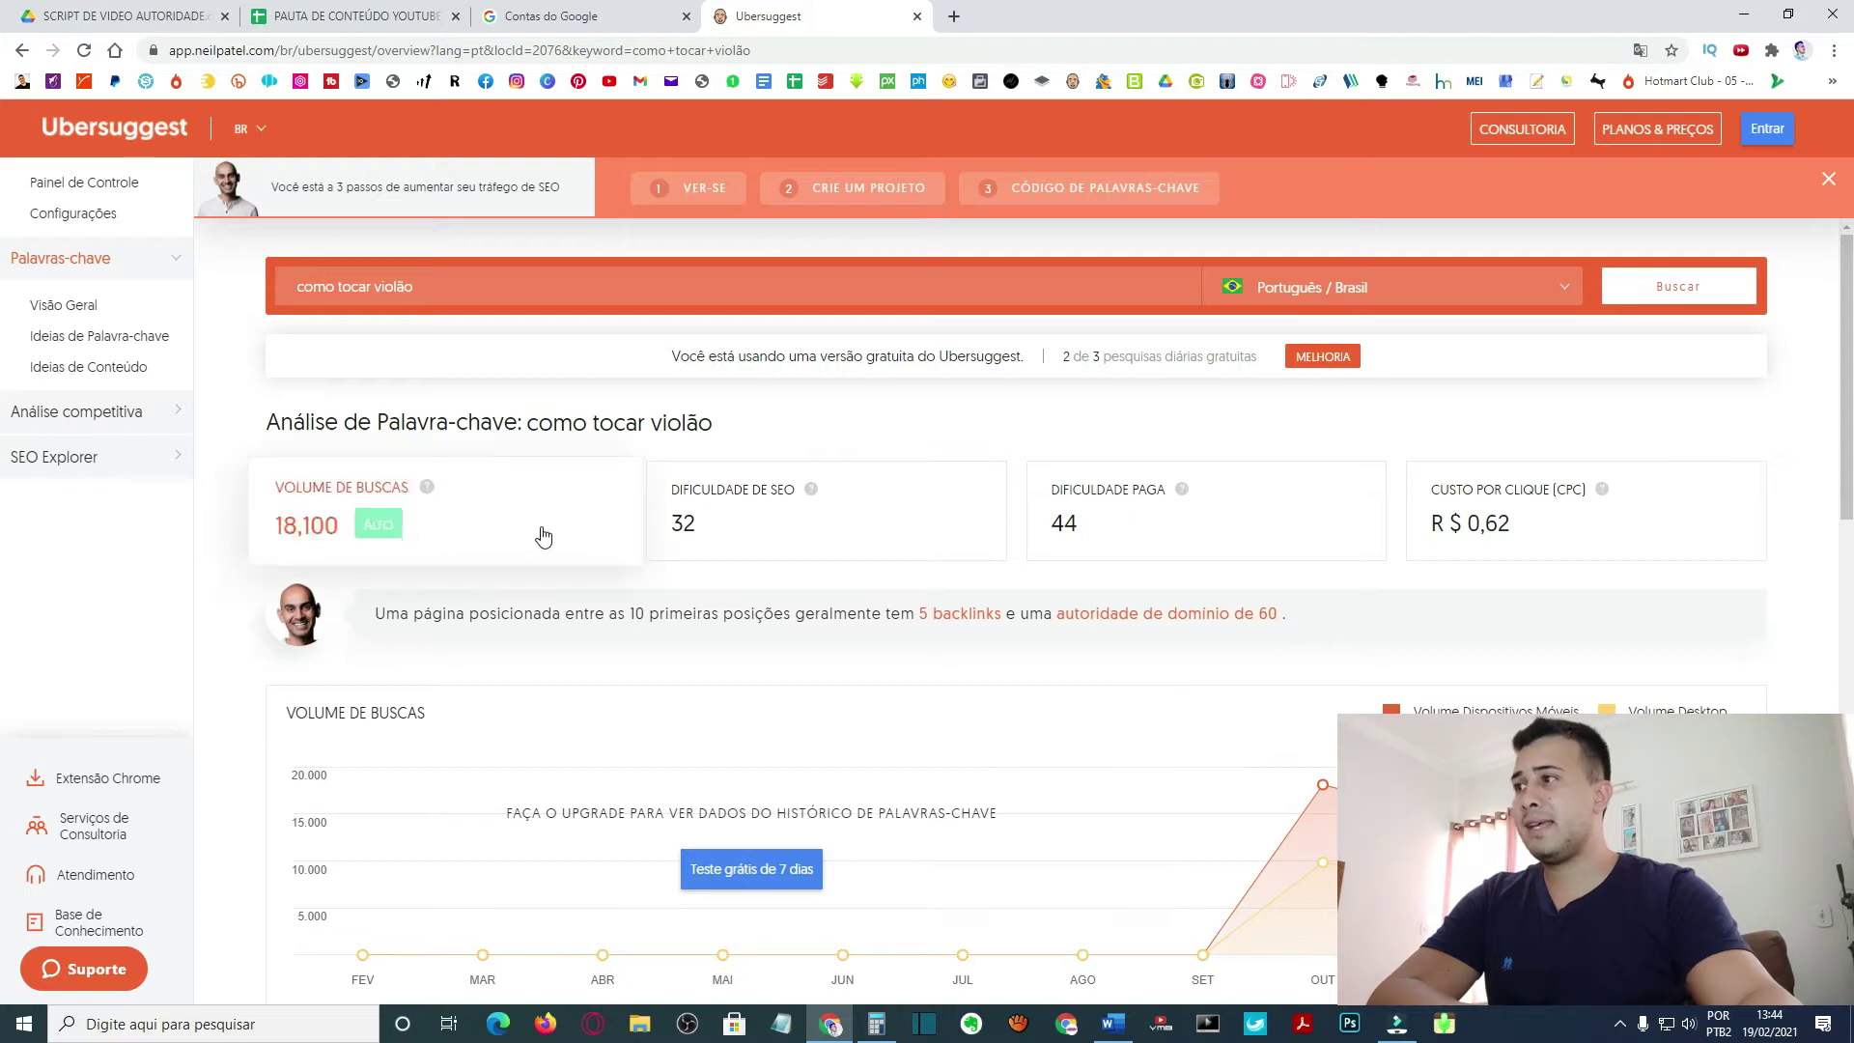
Examine the search volume, SEO difficulty and related keyword ideas for "como tocar violão".
scroll(579, 753, "down", 4)
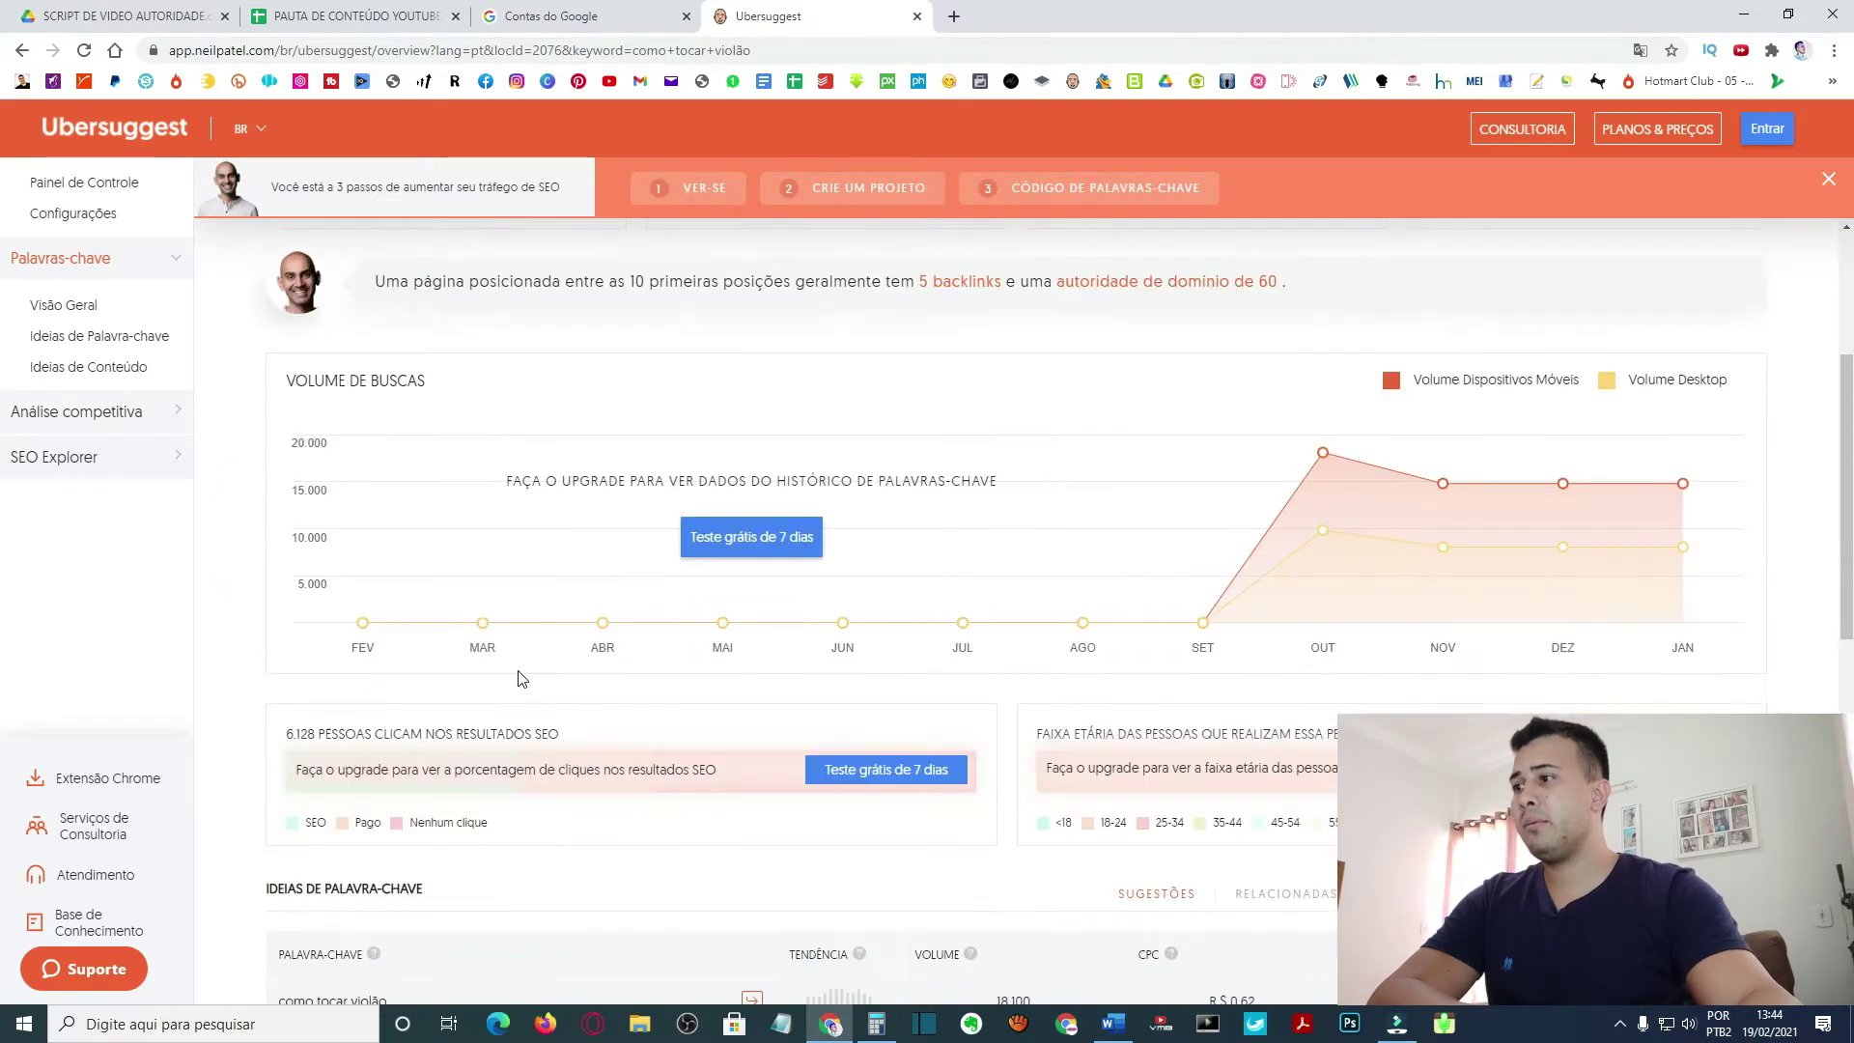
scroll(469, 890, "down", 1)
scroll(472, 894, "up", 5)
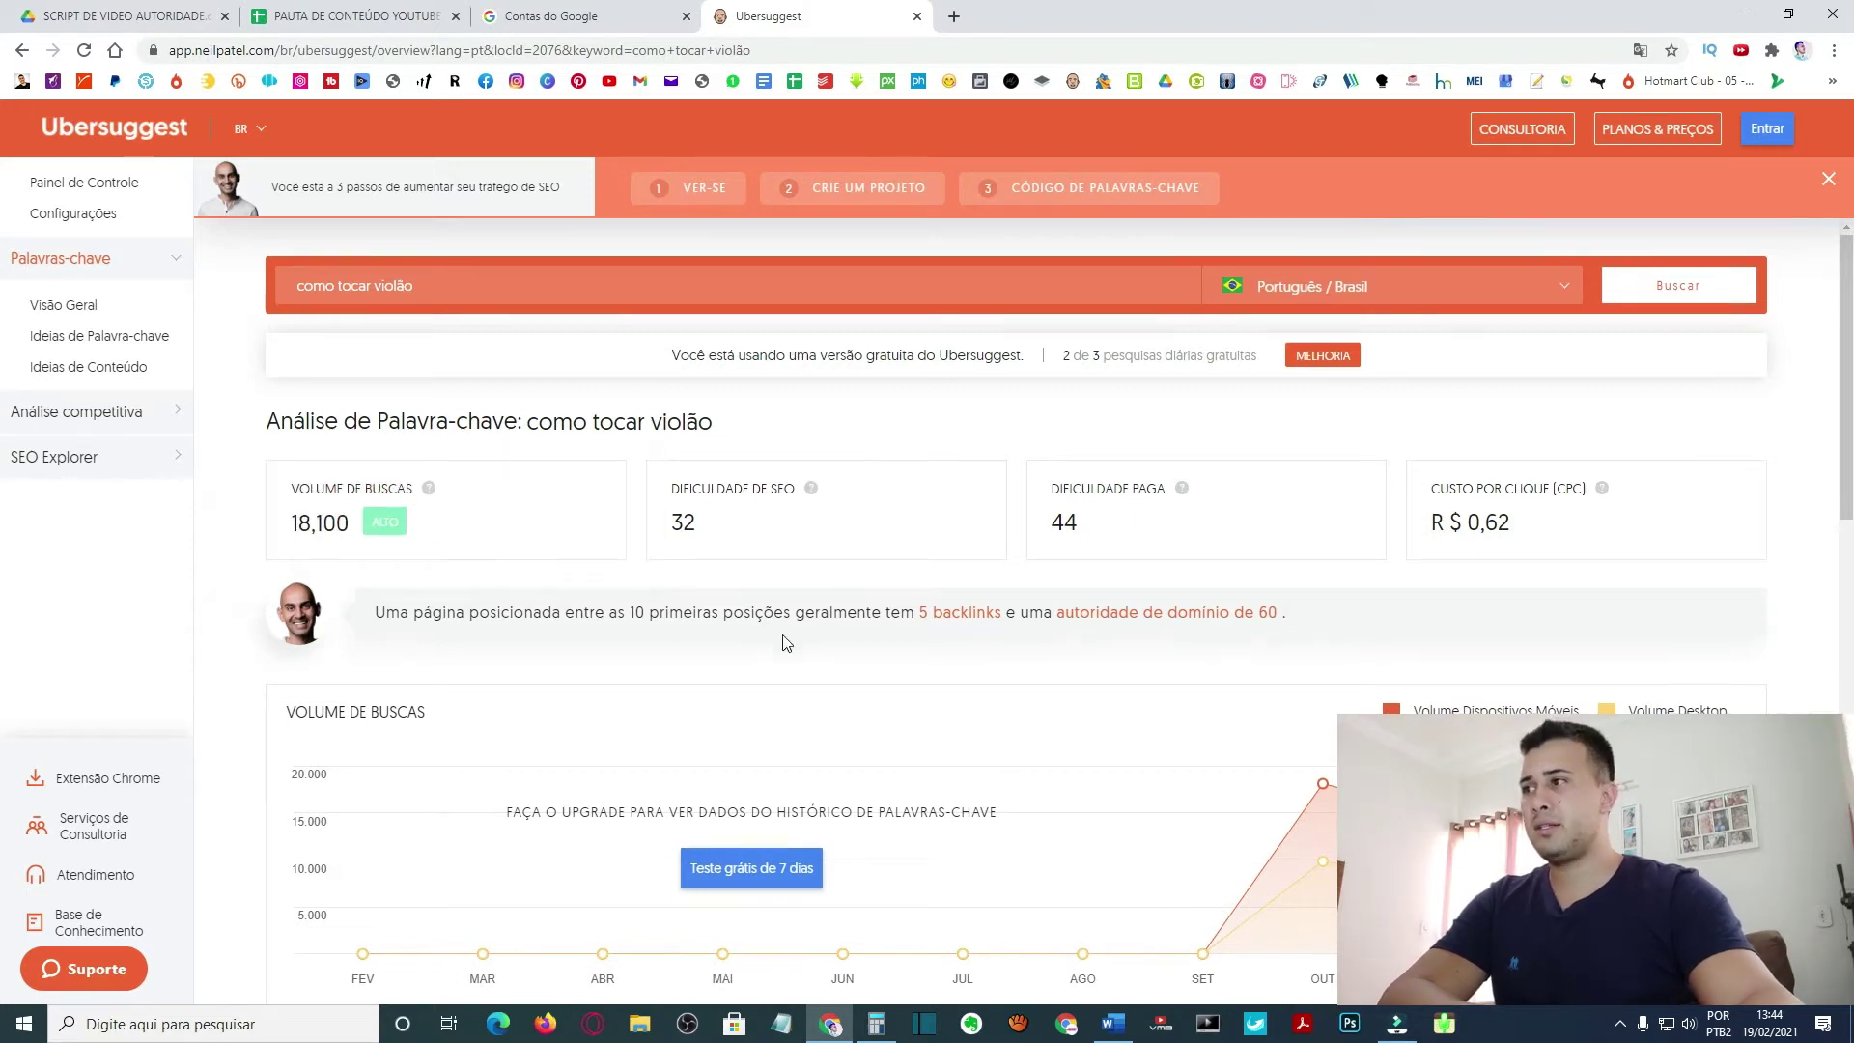
scroll(787, 643, "down", 8)
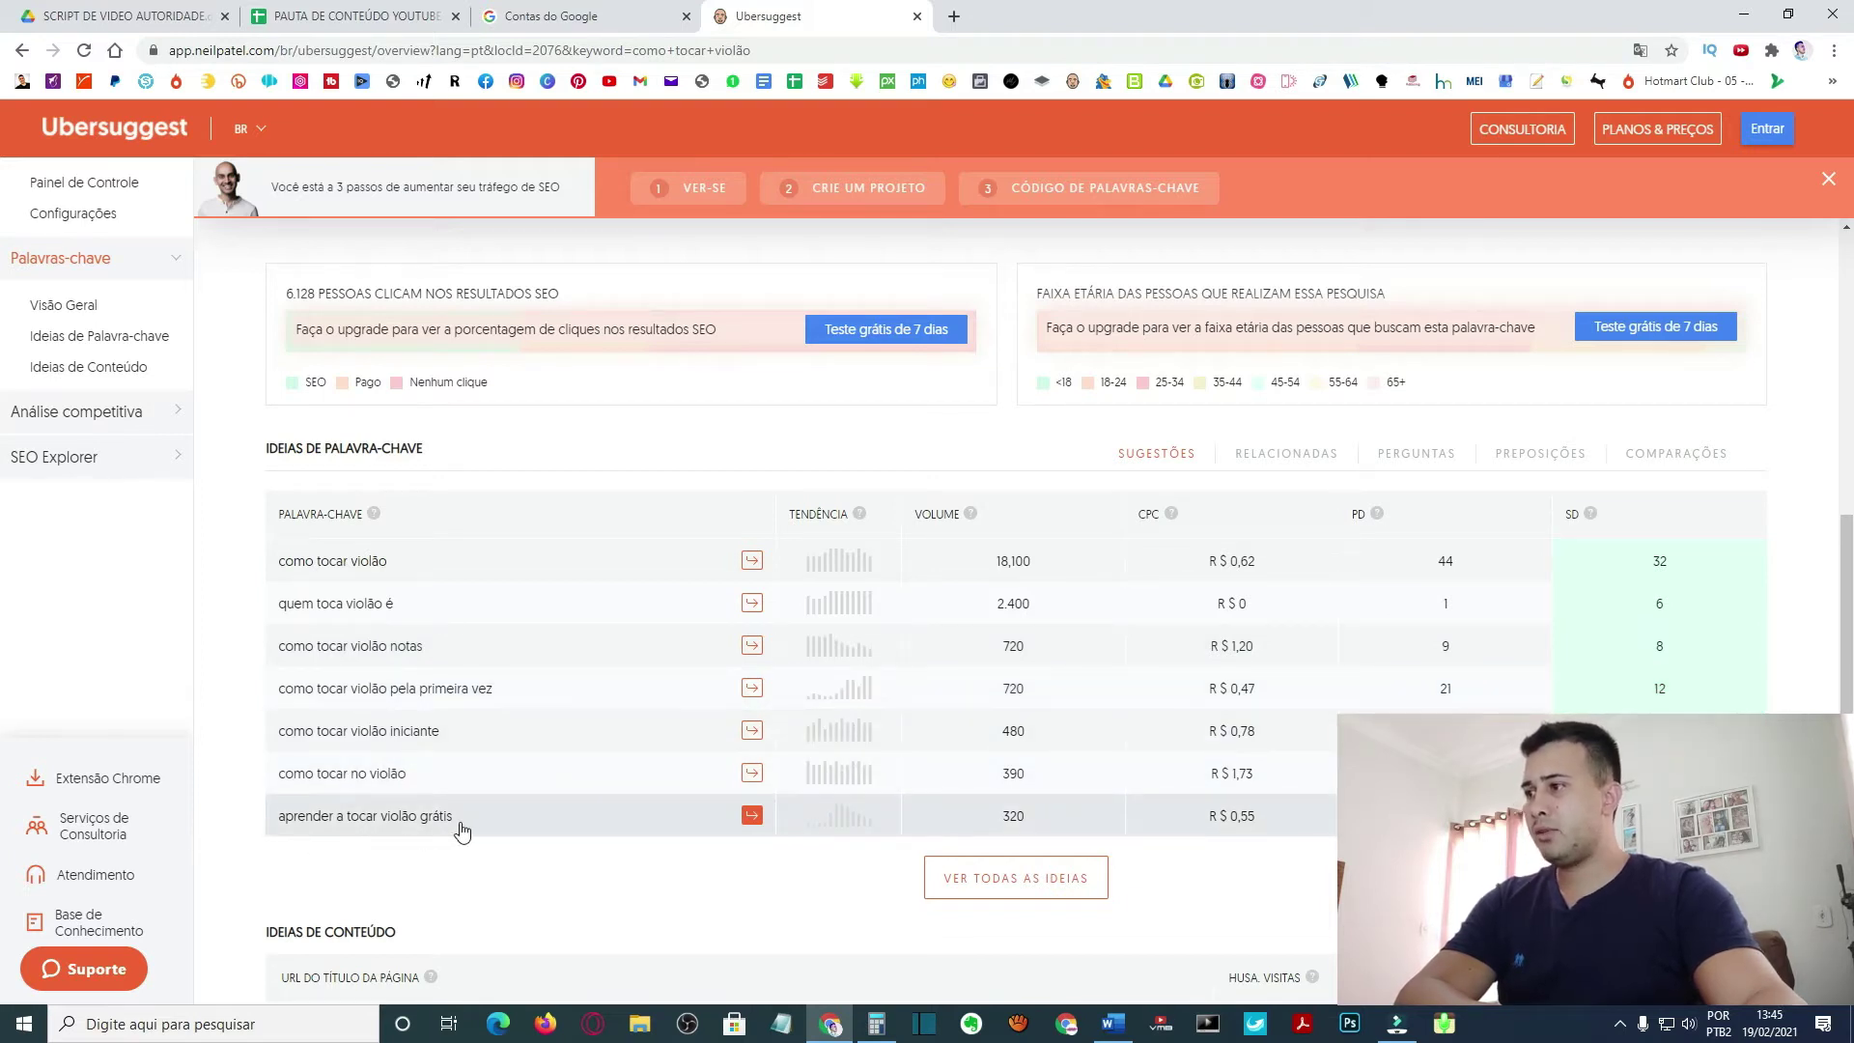
scroll(541, 821, "down", 2)
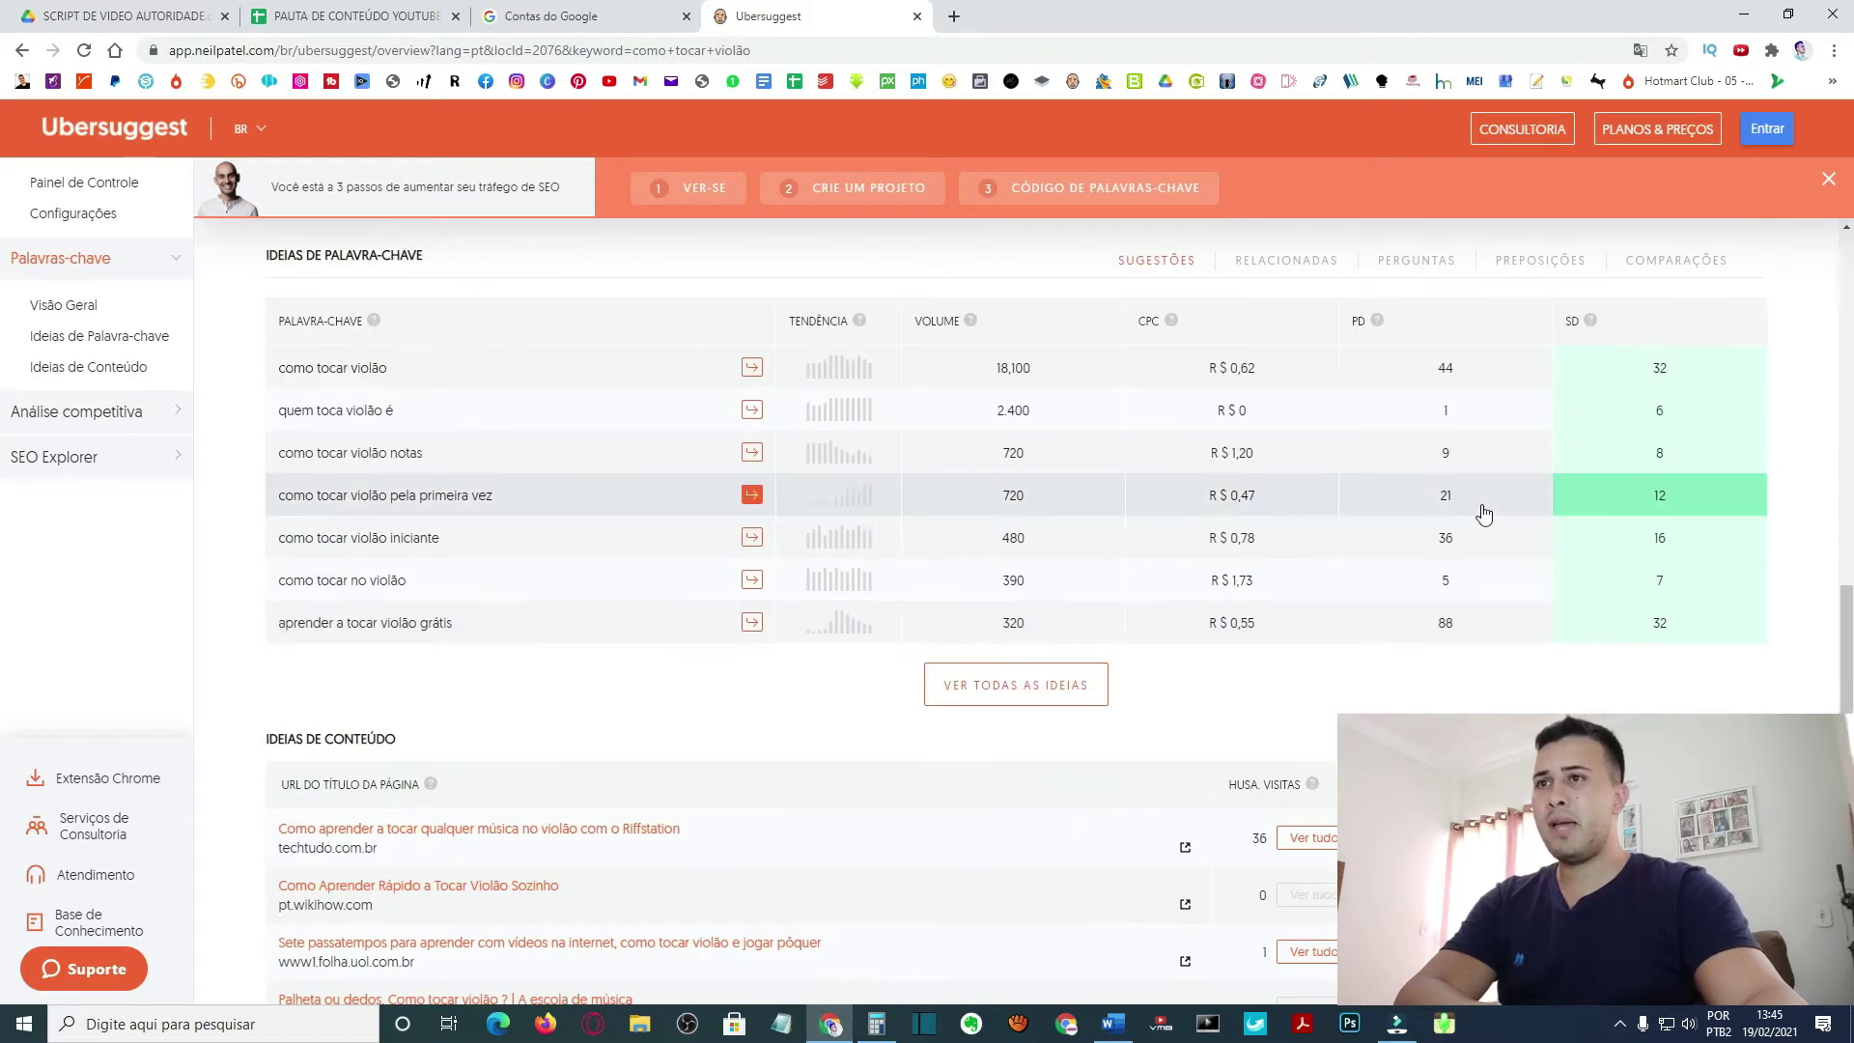
scroll(1138, 517, "up", 2)
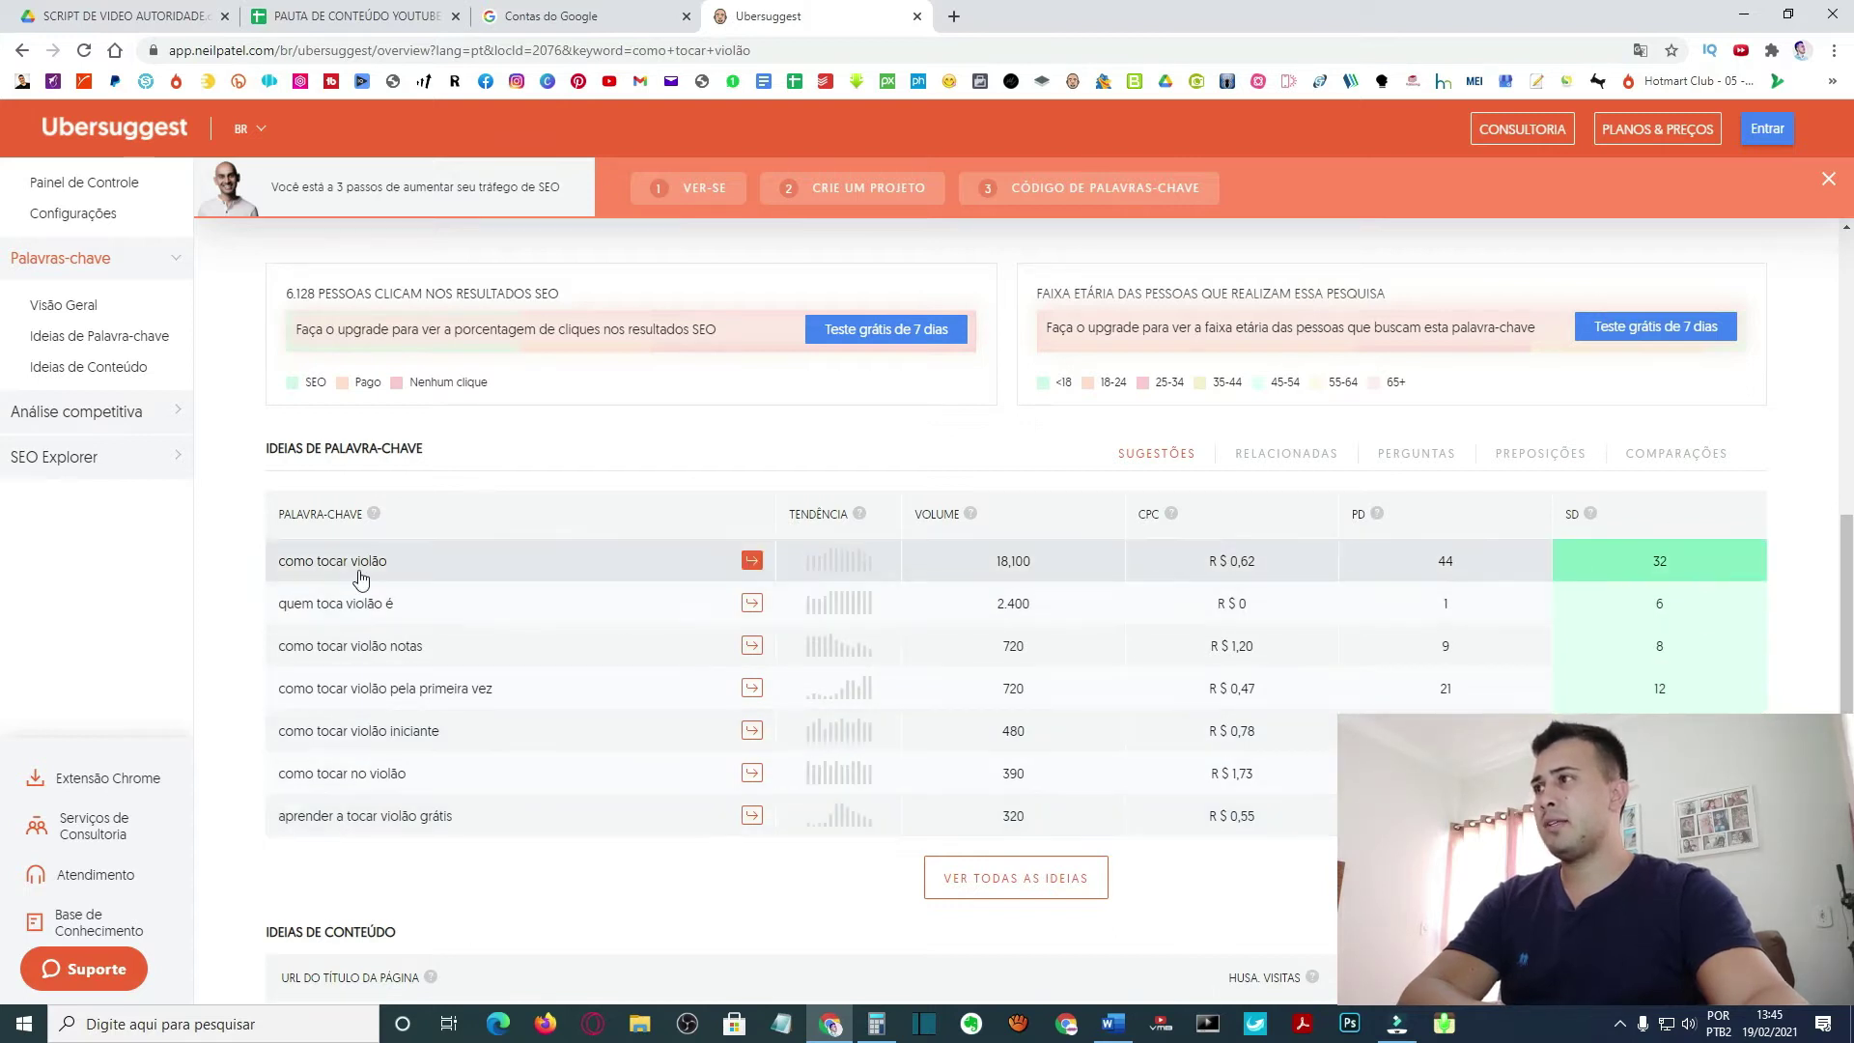
scroll(552, 568, "up", 4)
scroll(552, 568, "up", 3)
scroll(541, 541, "down", 8)
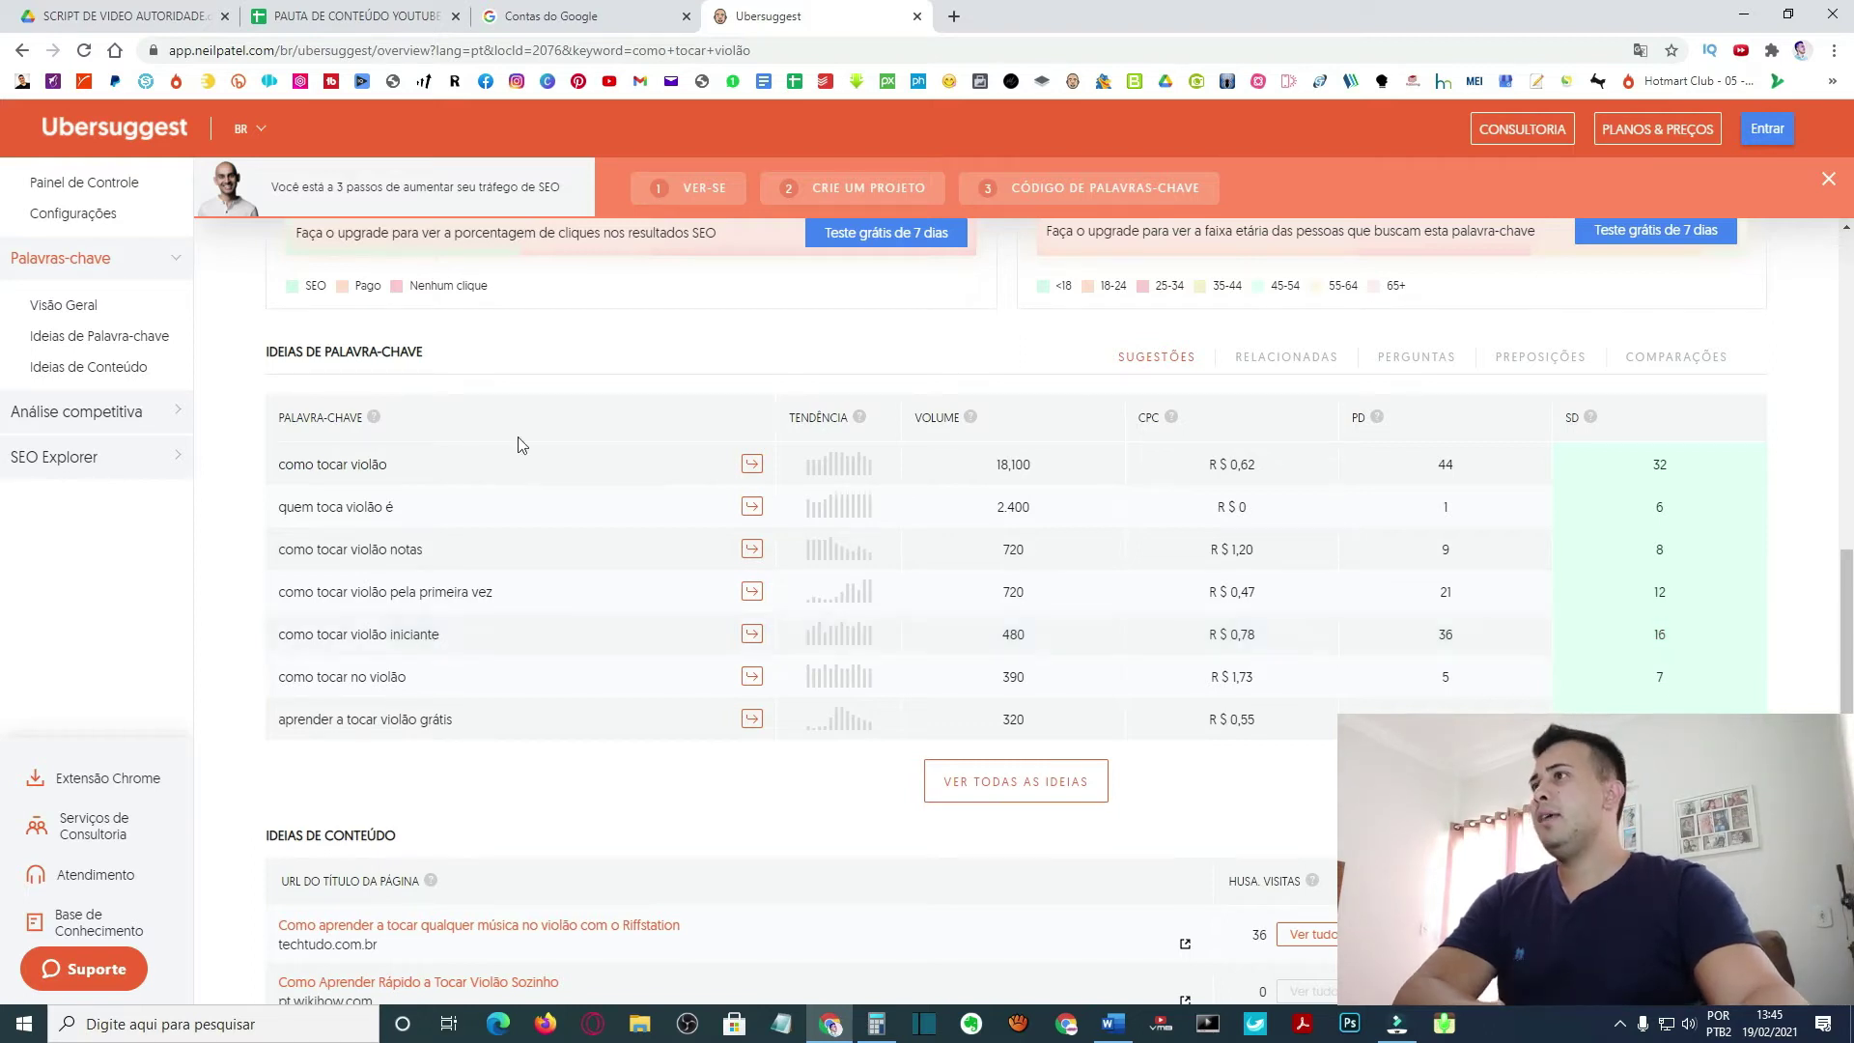
scroll(437, 647, "up", 1)
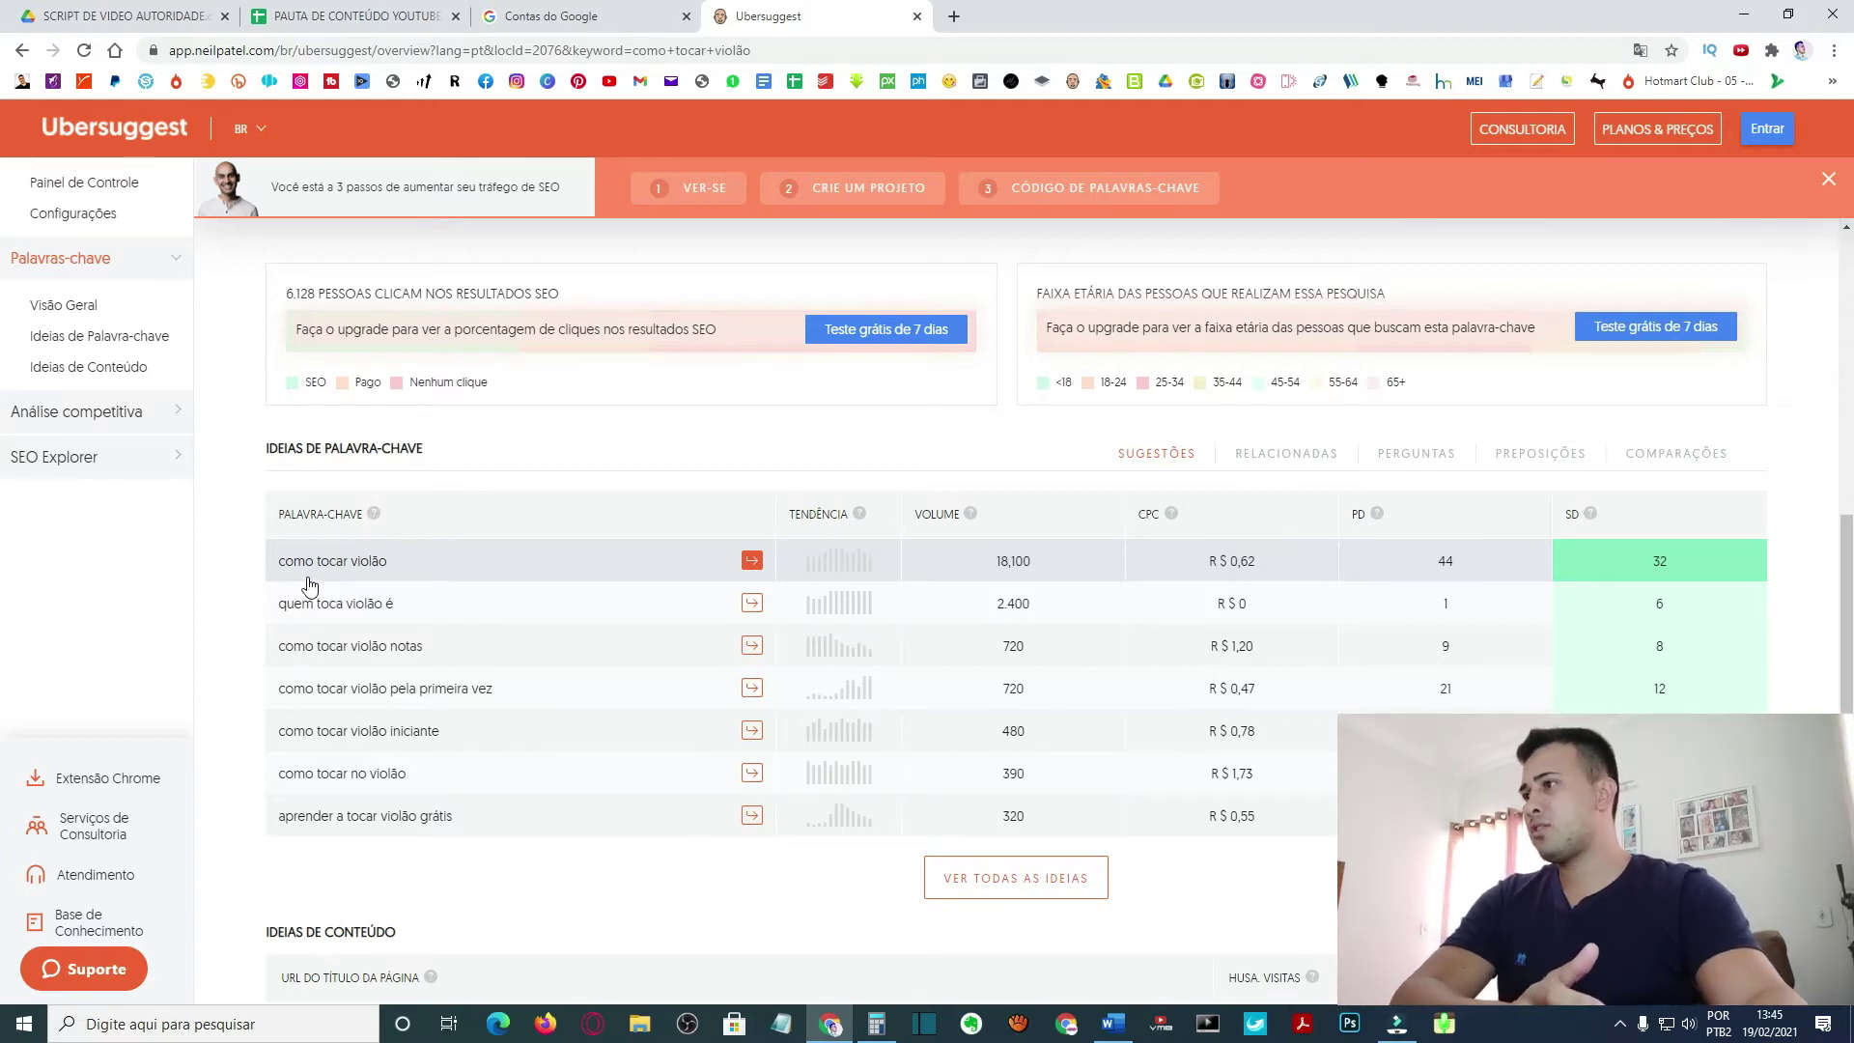
scroll(943, 563, "up", 8)
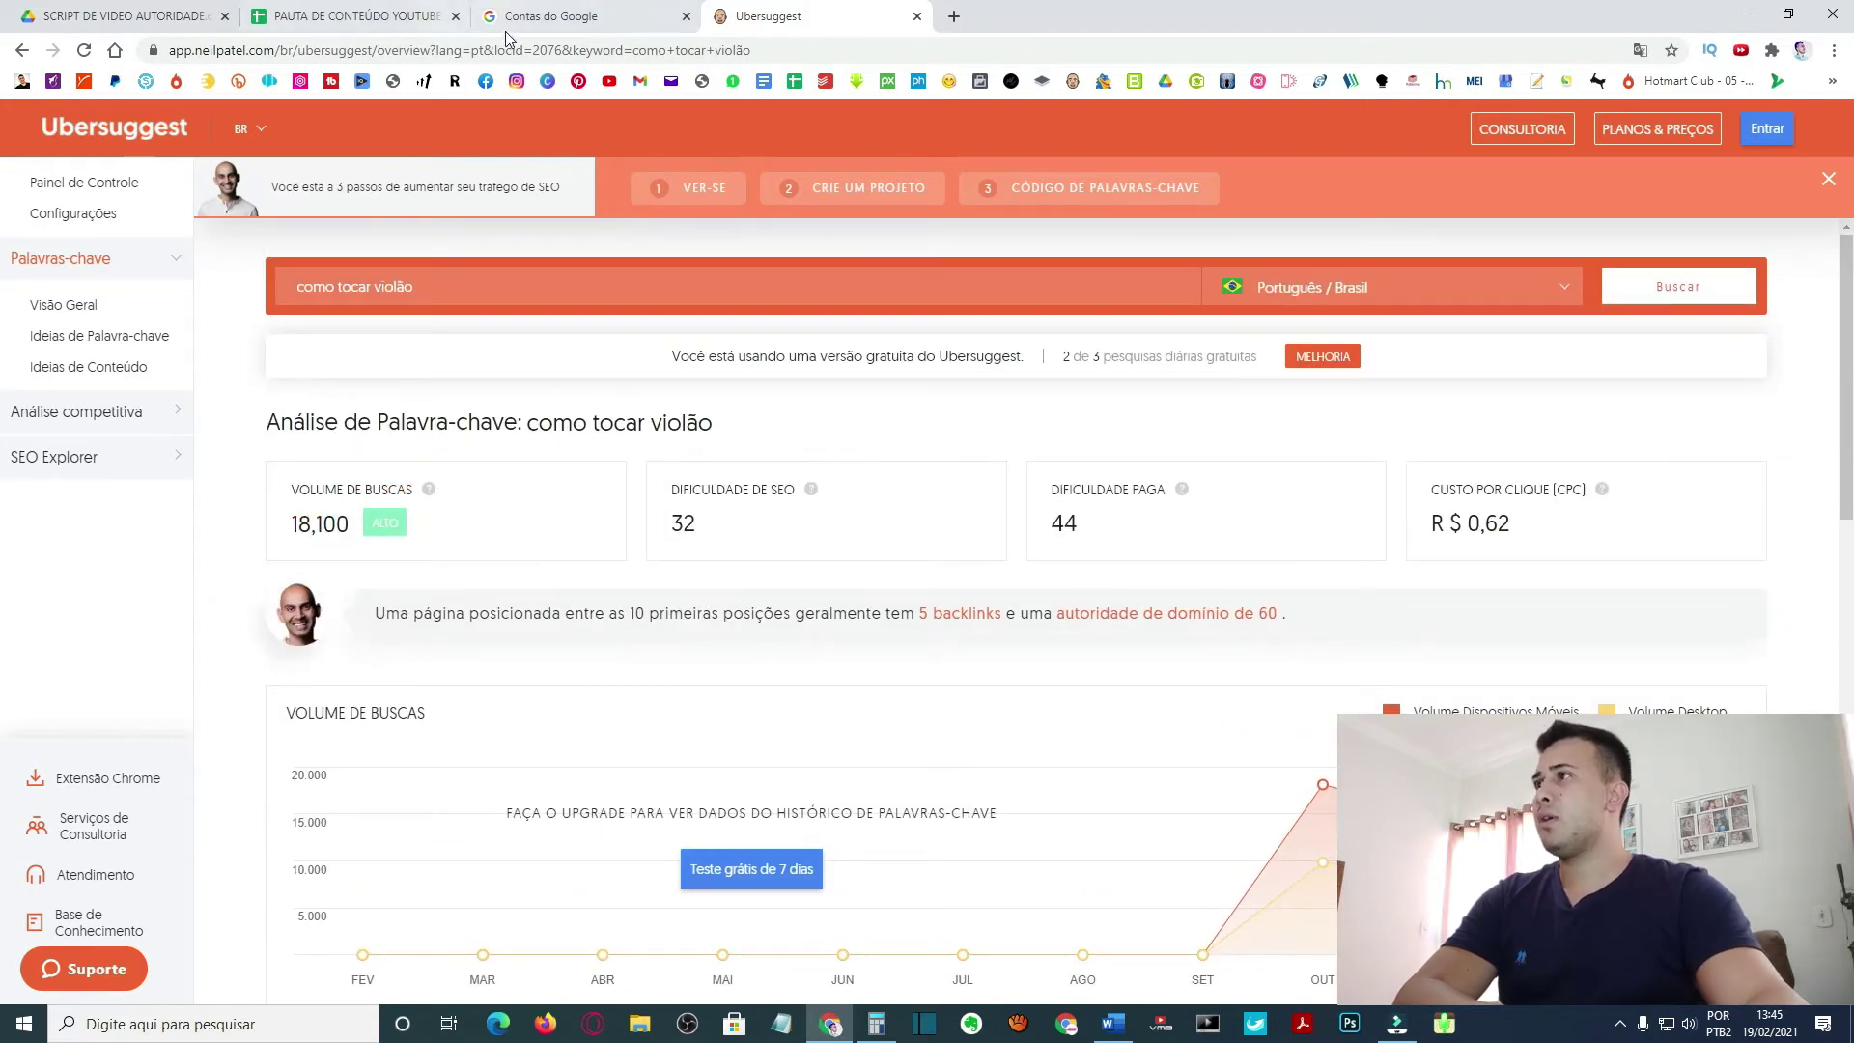
left_click(529, 16)
left_click(820, 420)
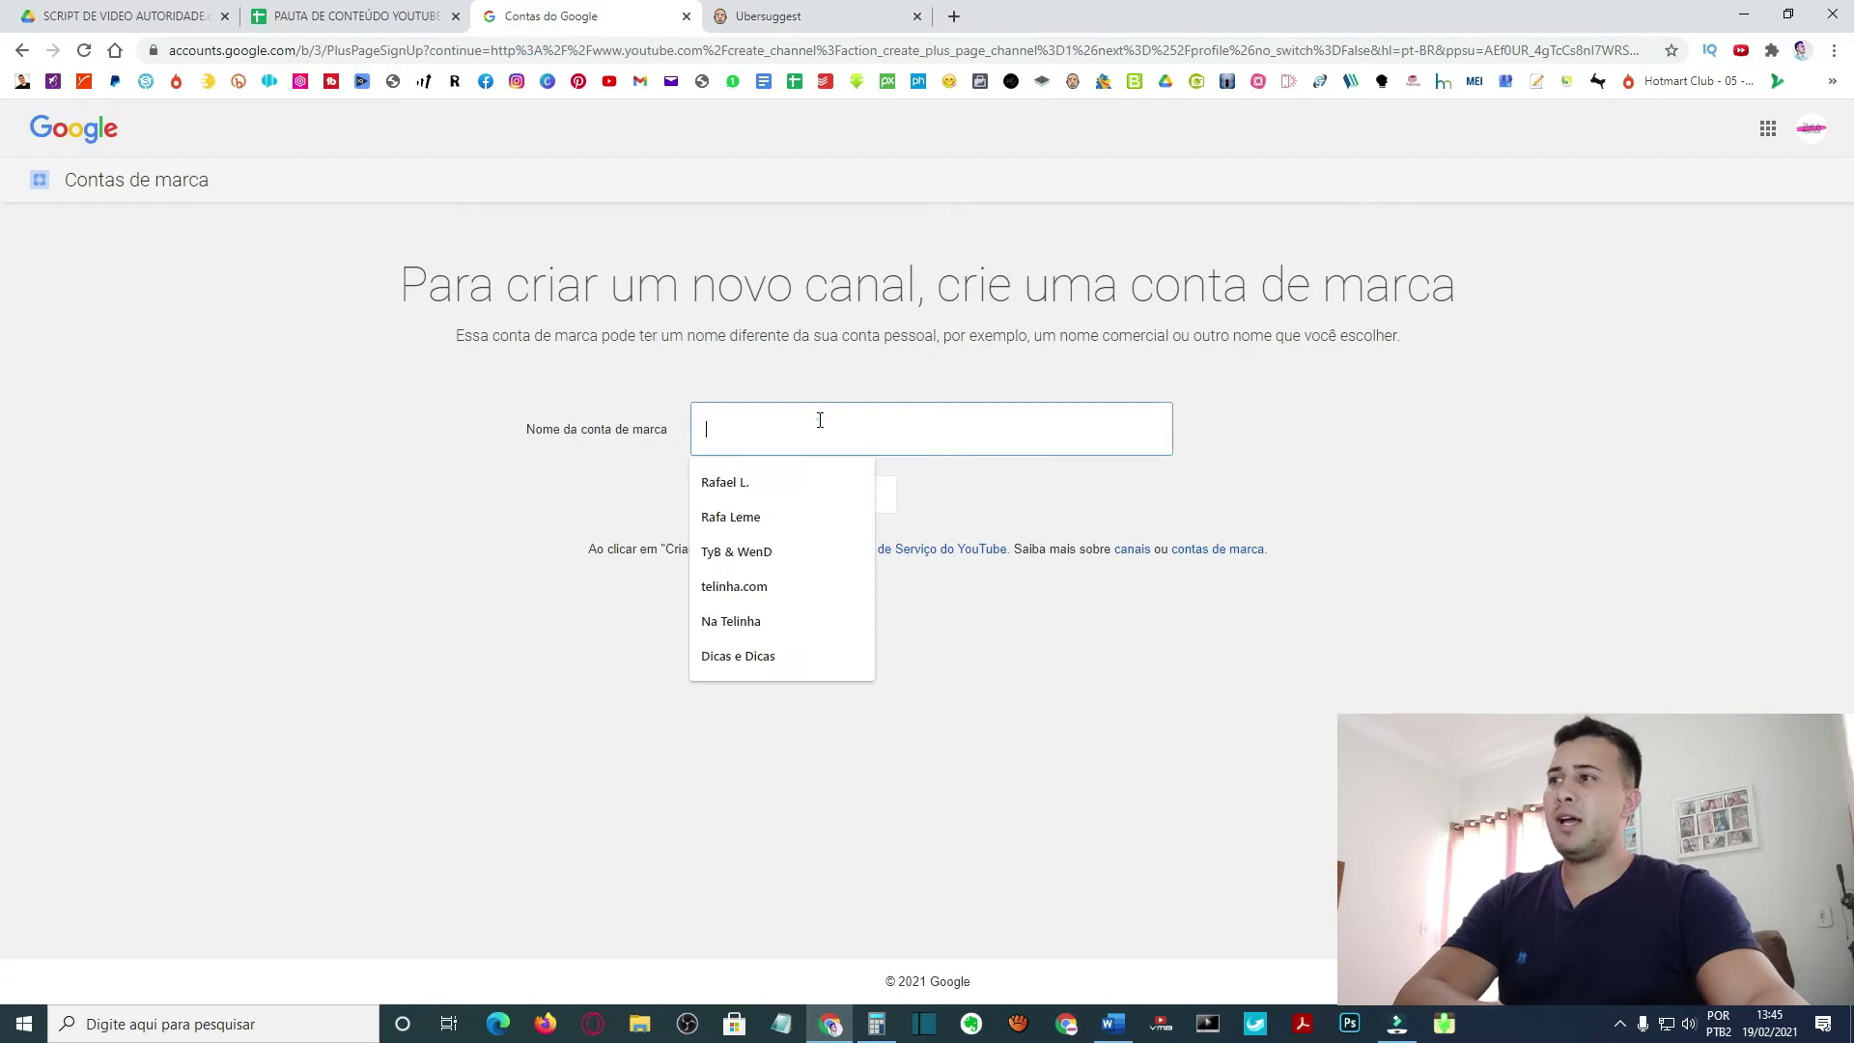
left_click(1311, 419)
left_click(1027, 420)
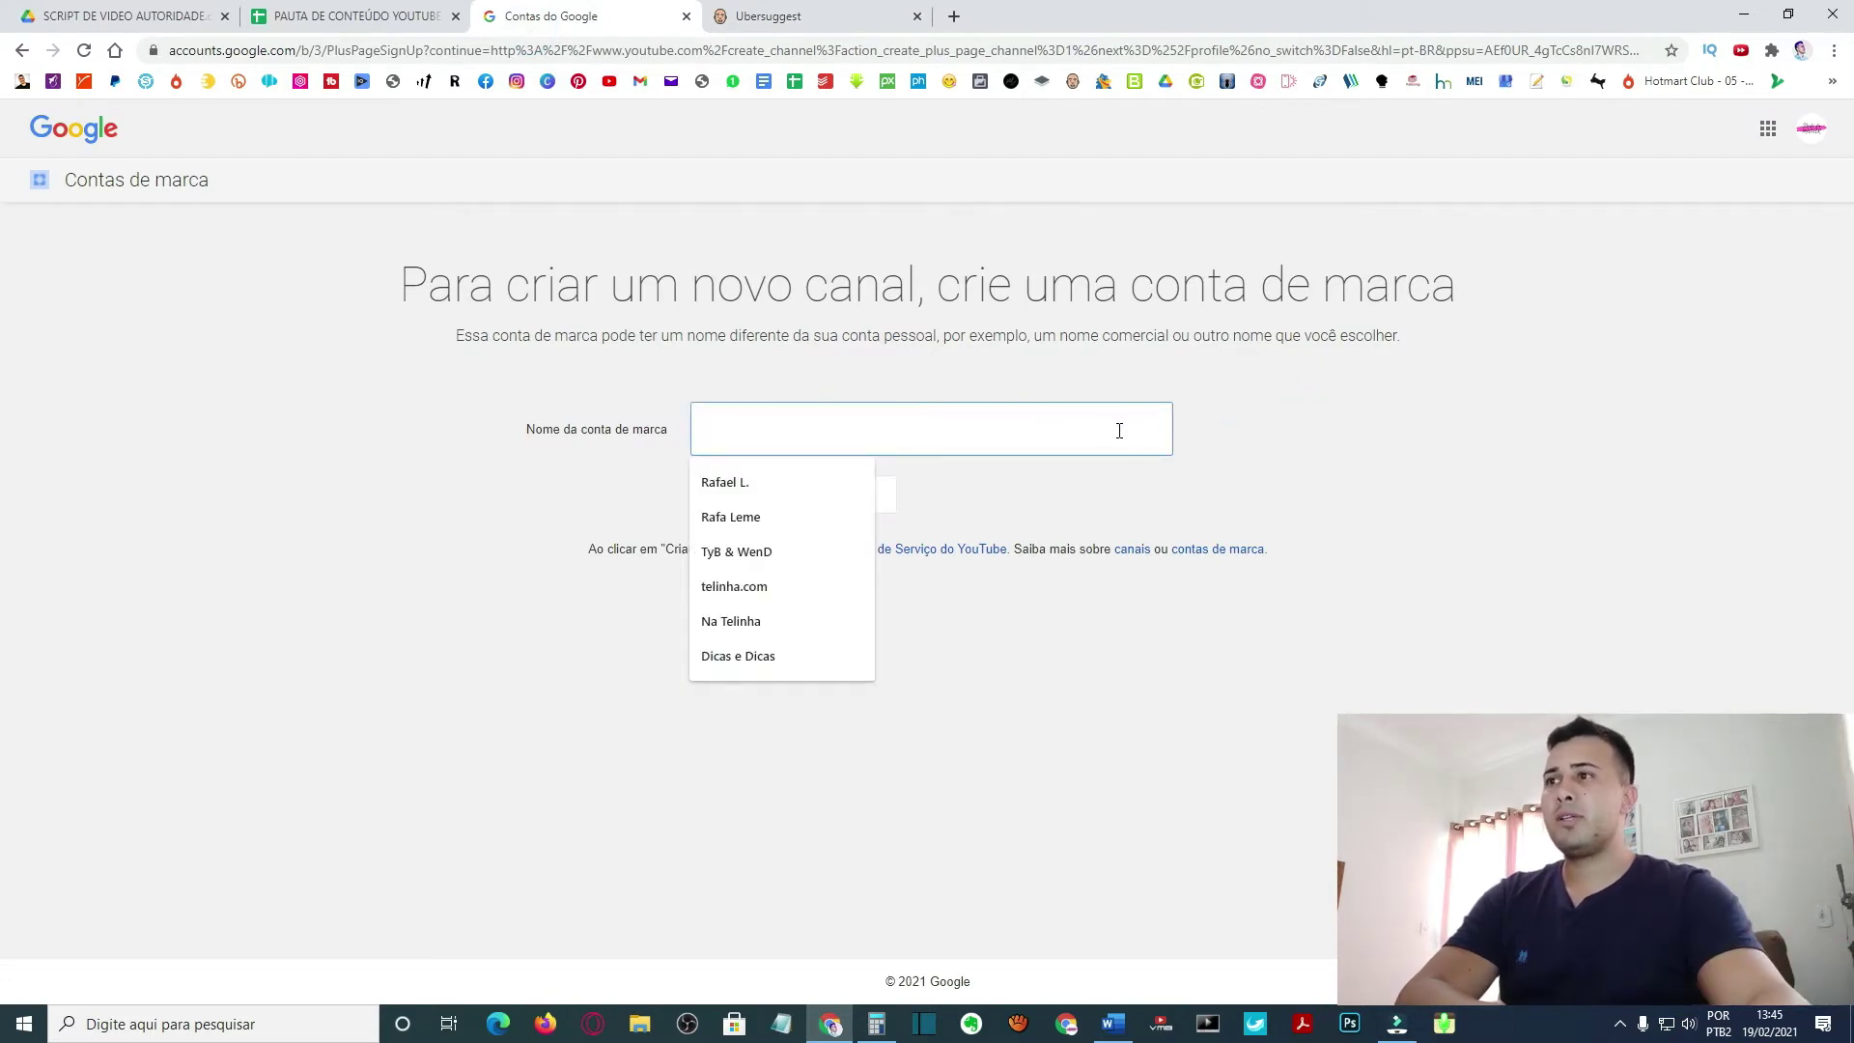
left_click(1246, 416)
left_click(772, 16)
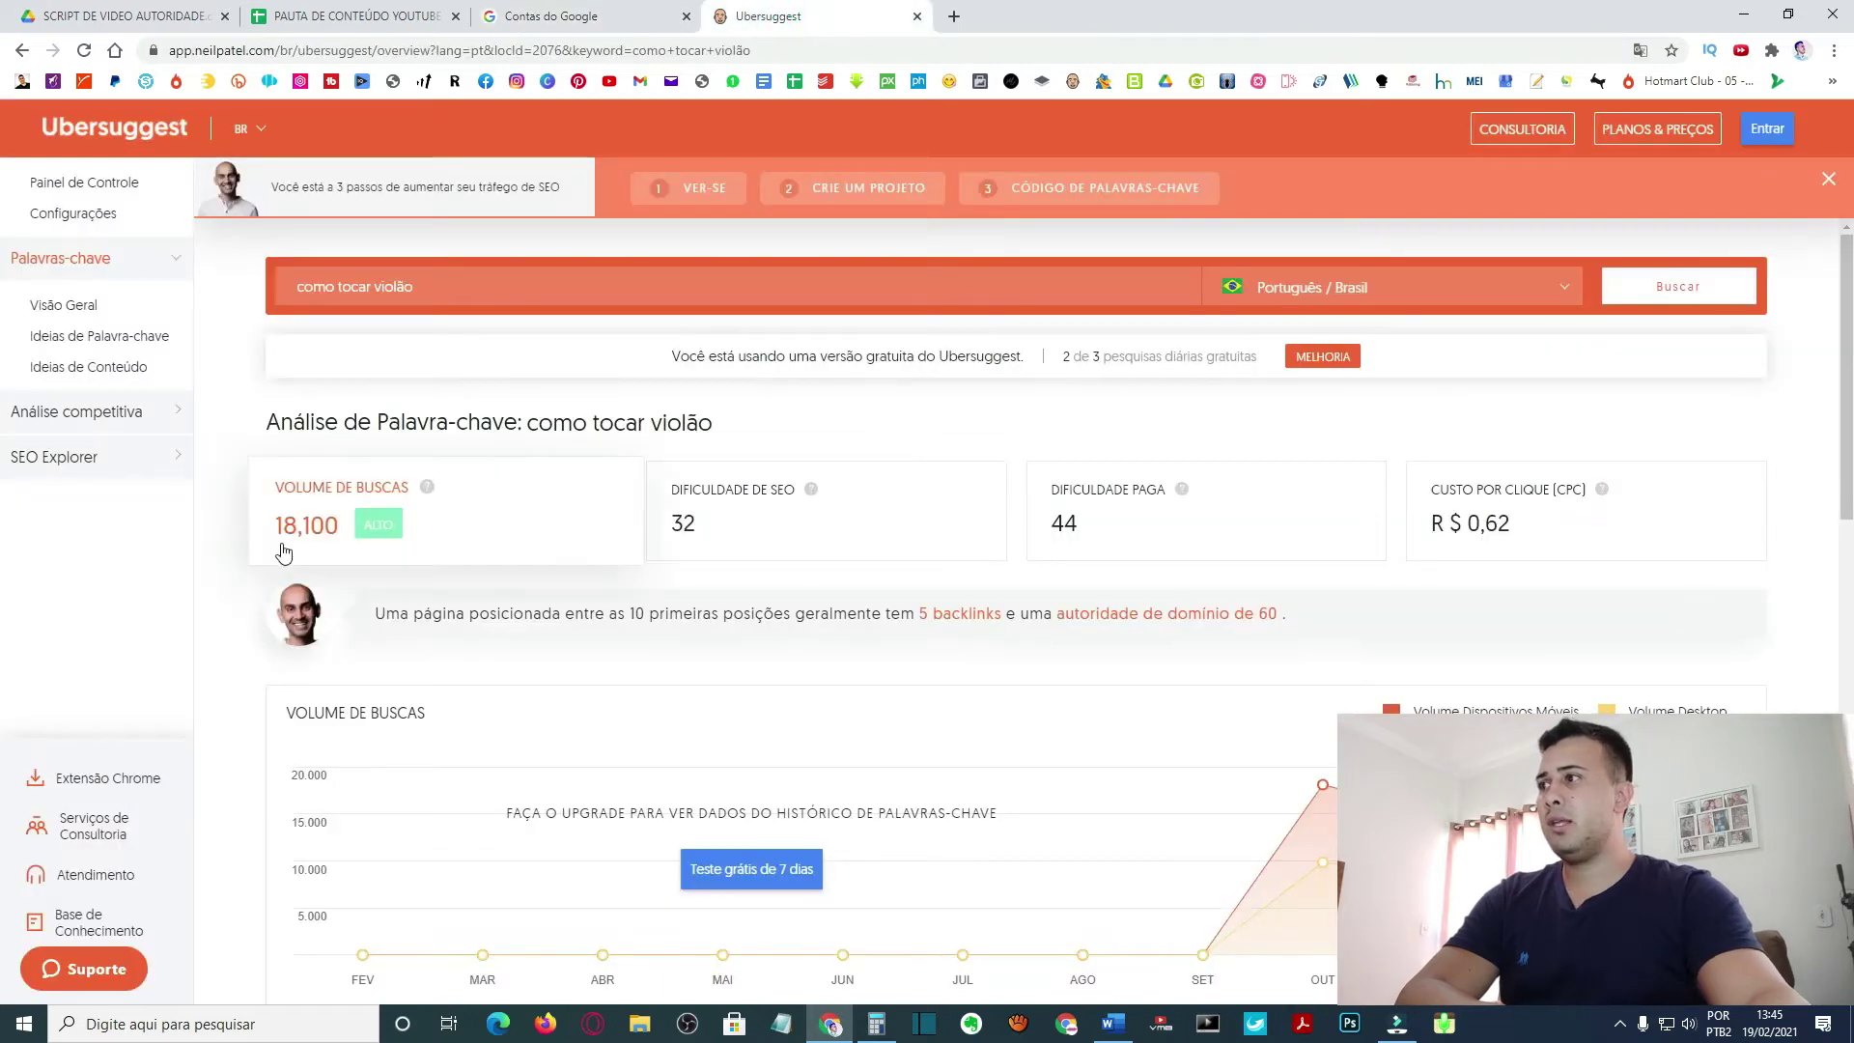
left_click(578, 19)
left_click(723, 428)
left_click(1232, 434)
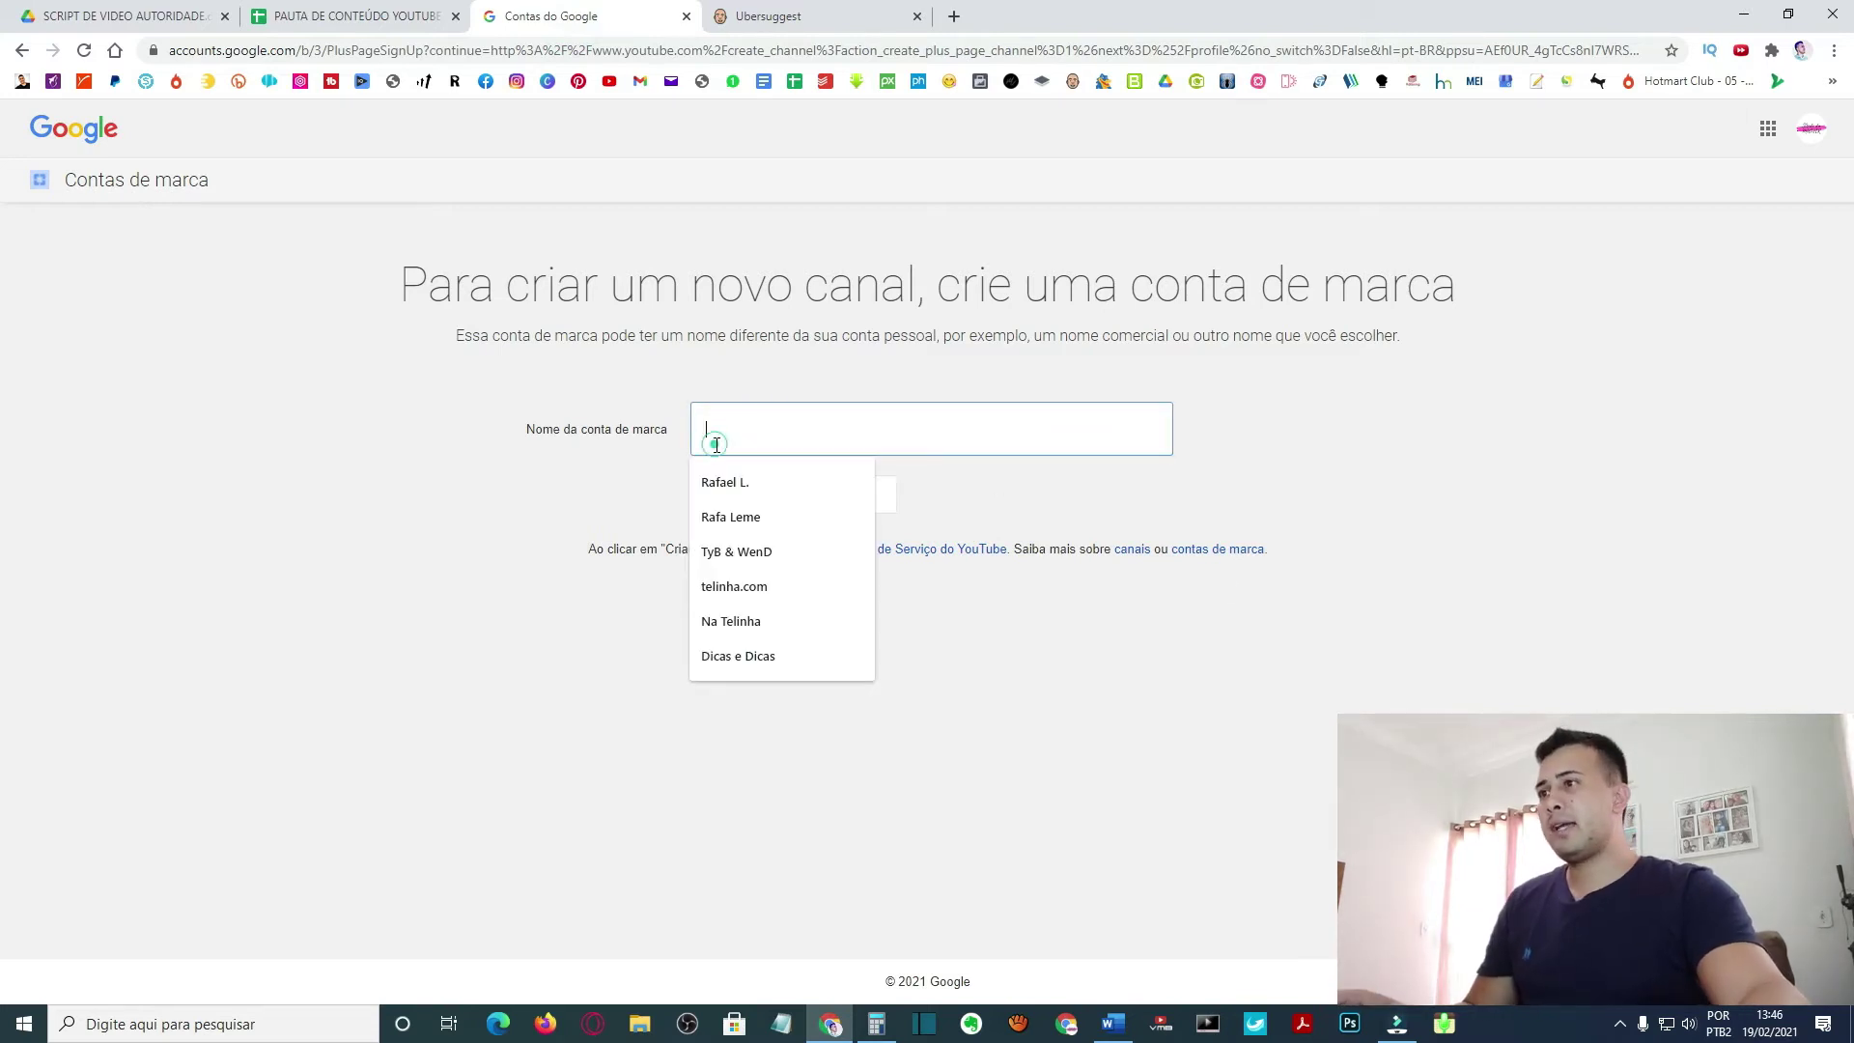
type("Vi")
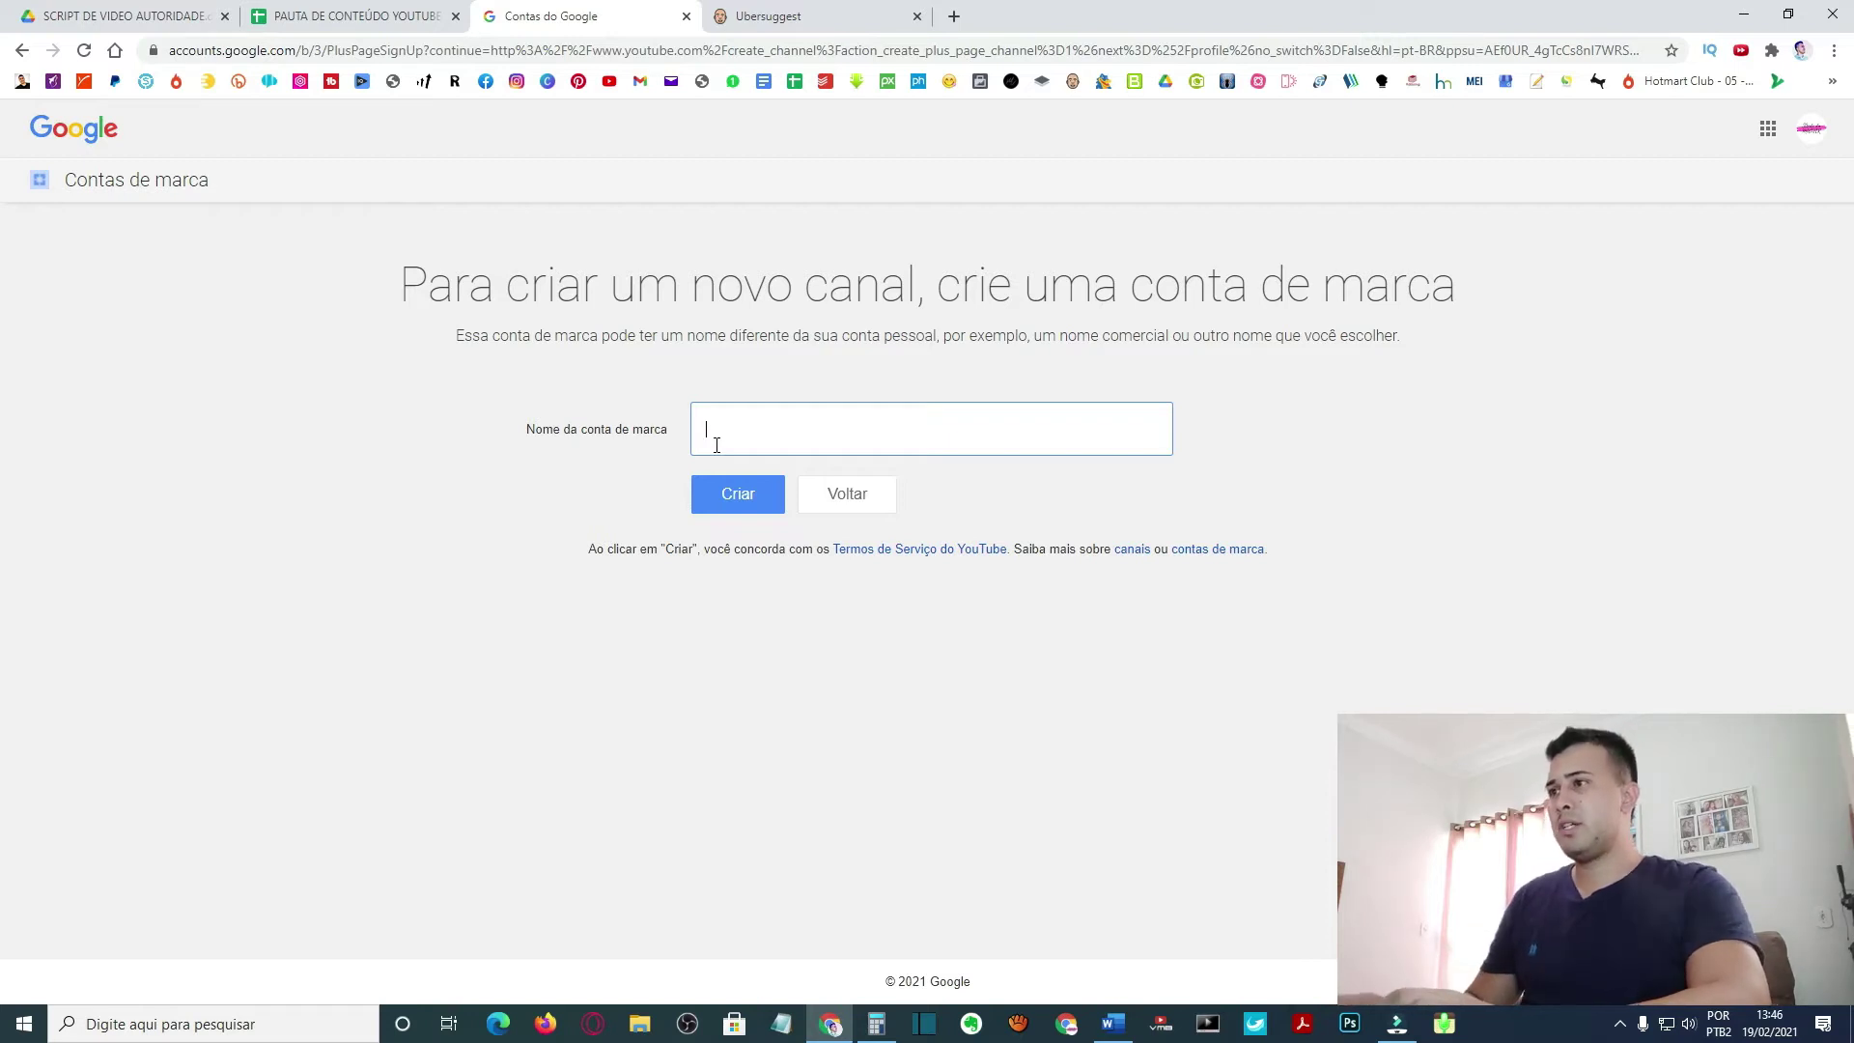
type("como deletar canal do youtube")
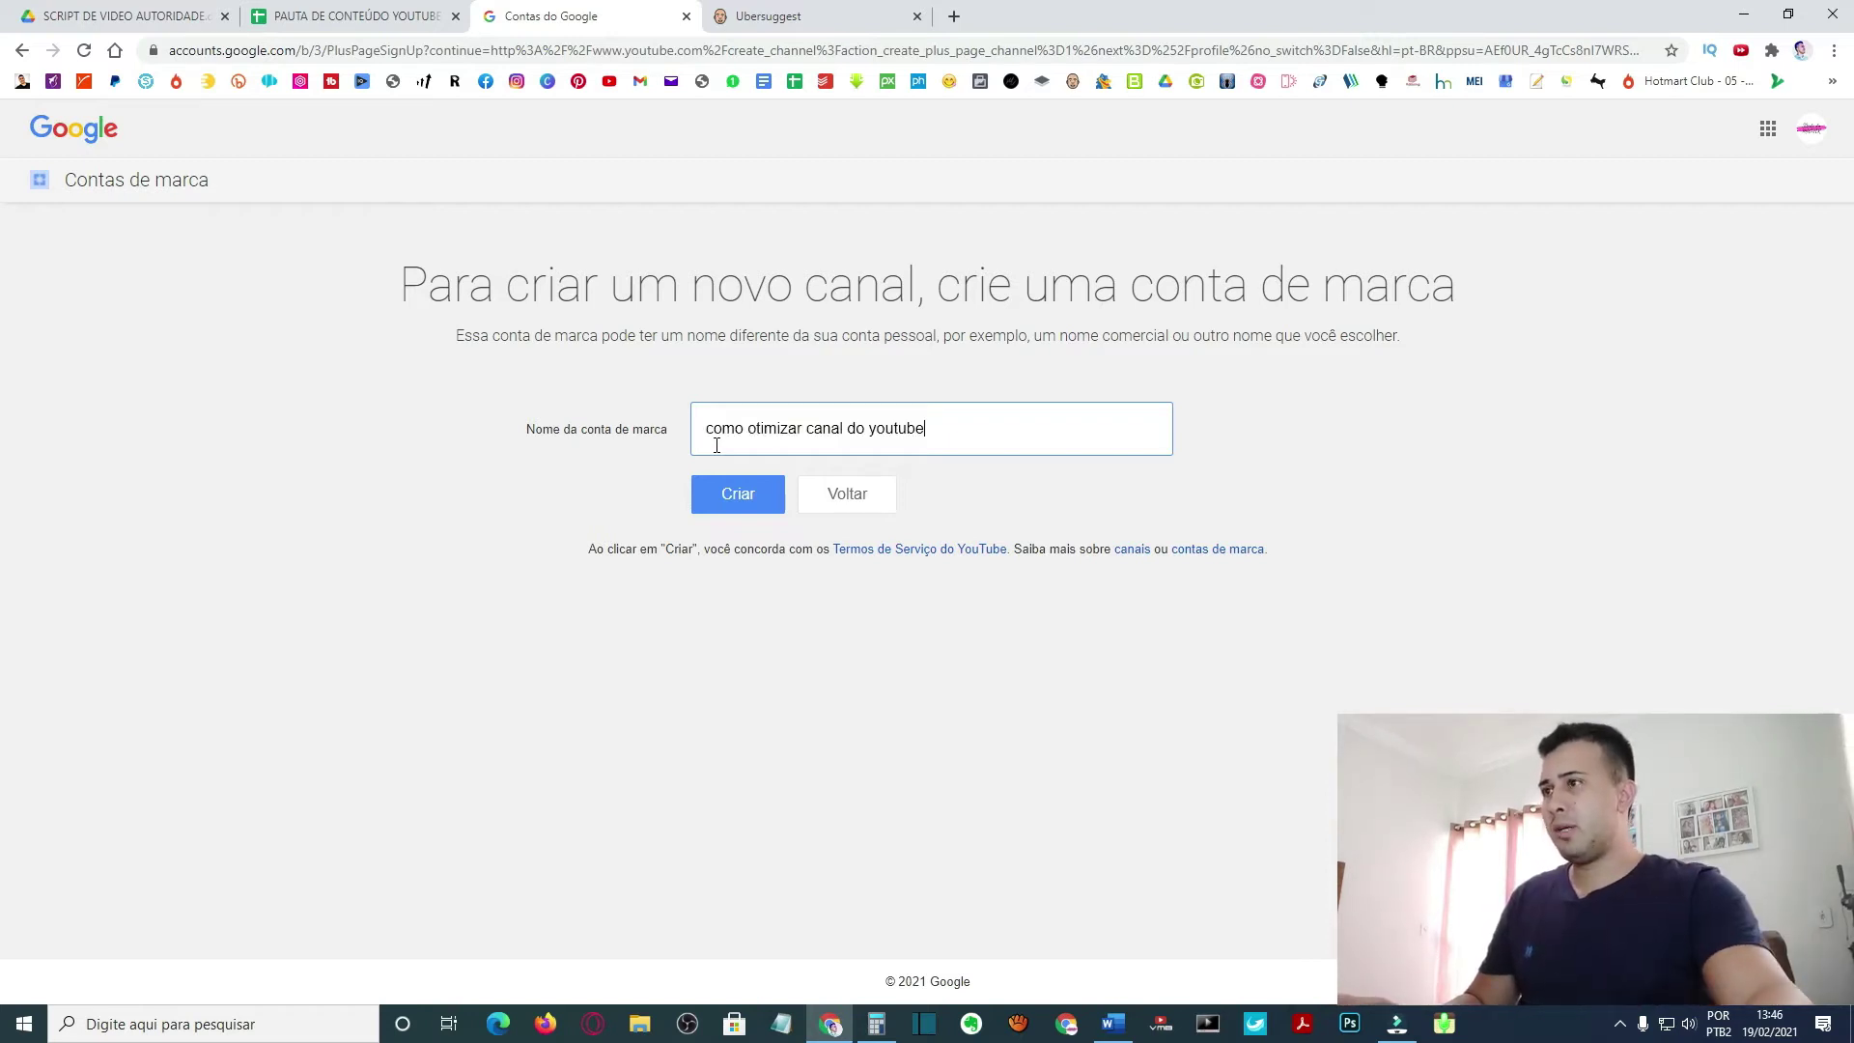
triple_click(956, 422)
key("BackSpace")
Copy the keyword "como tocar violão" from Ubersuggest into the brand account name on the Google accounts page.
left_click(772, 16)
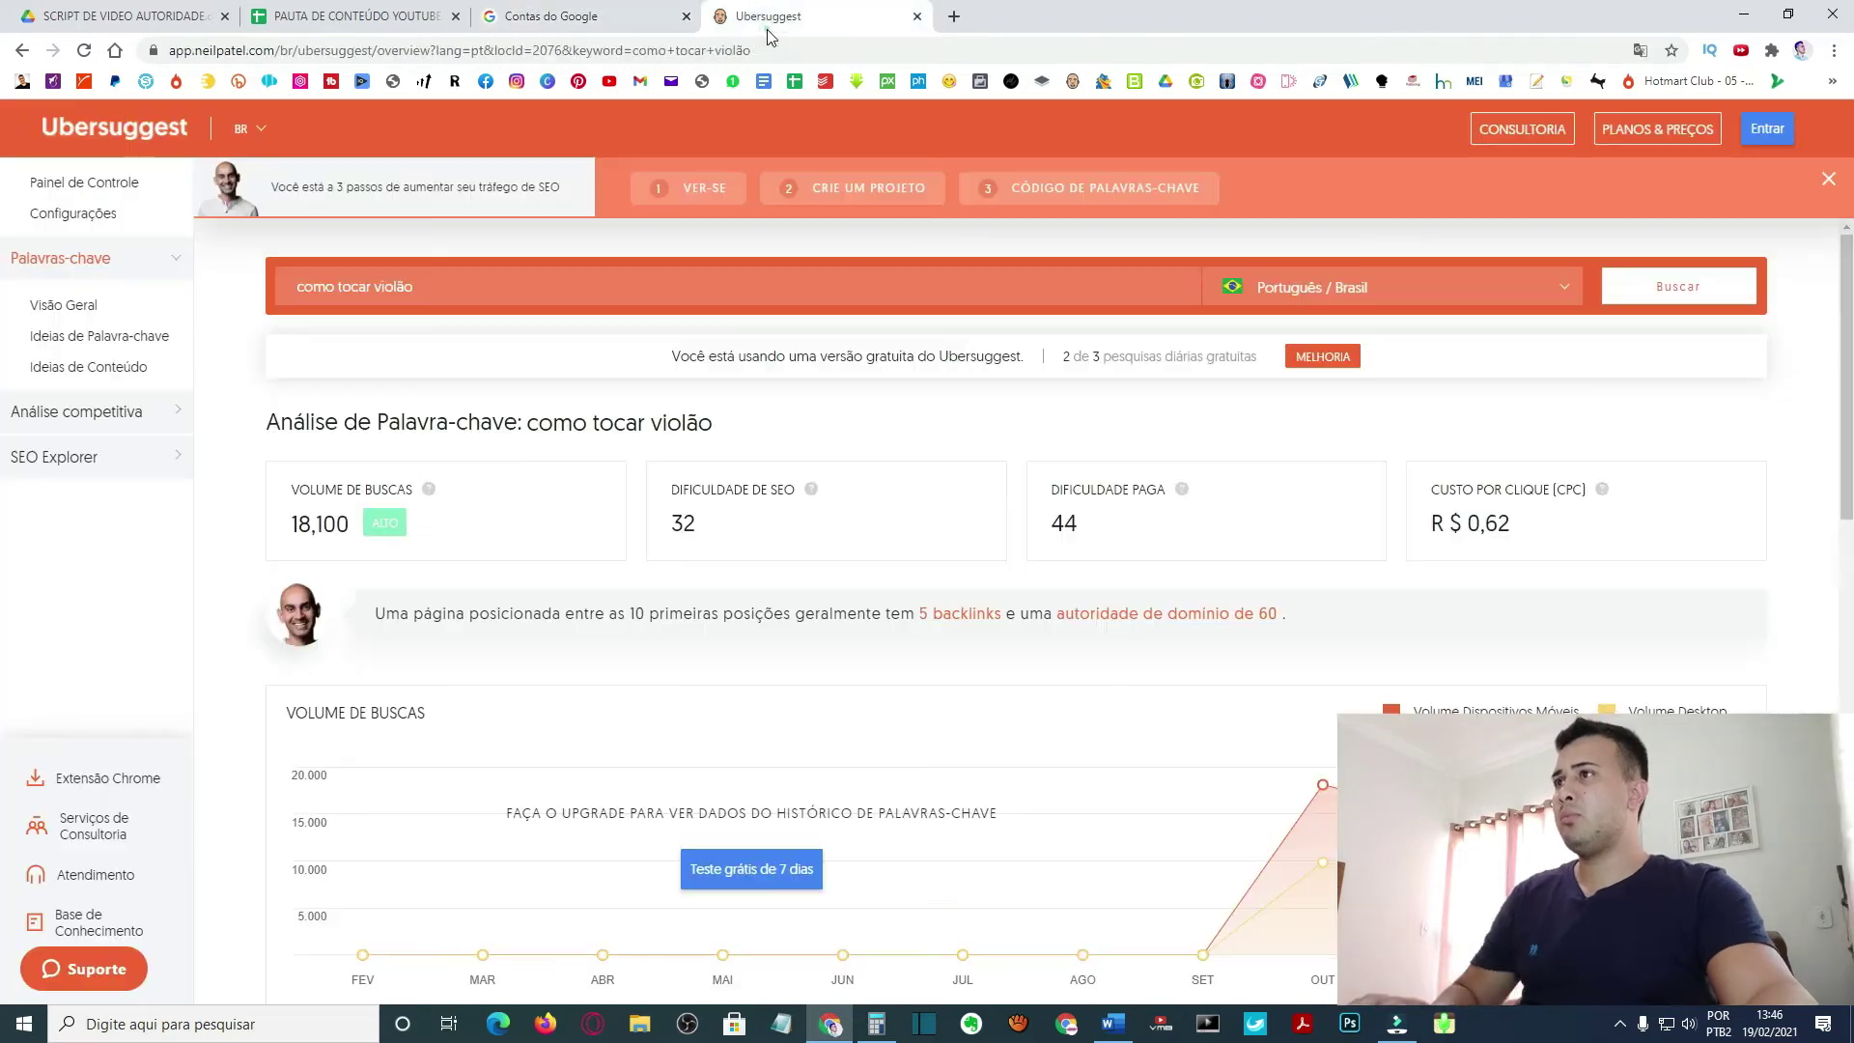
scroll(518, 715, "down", 3)
scroll(518, 714, "down", 2)
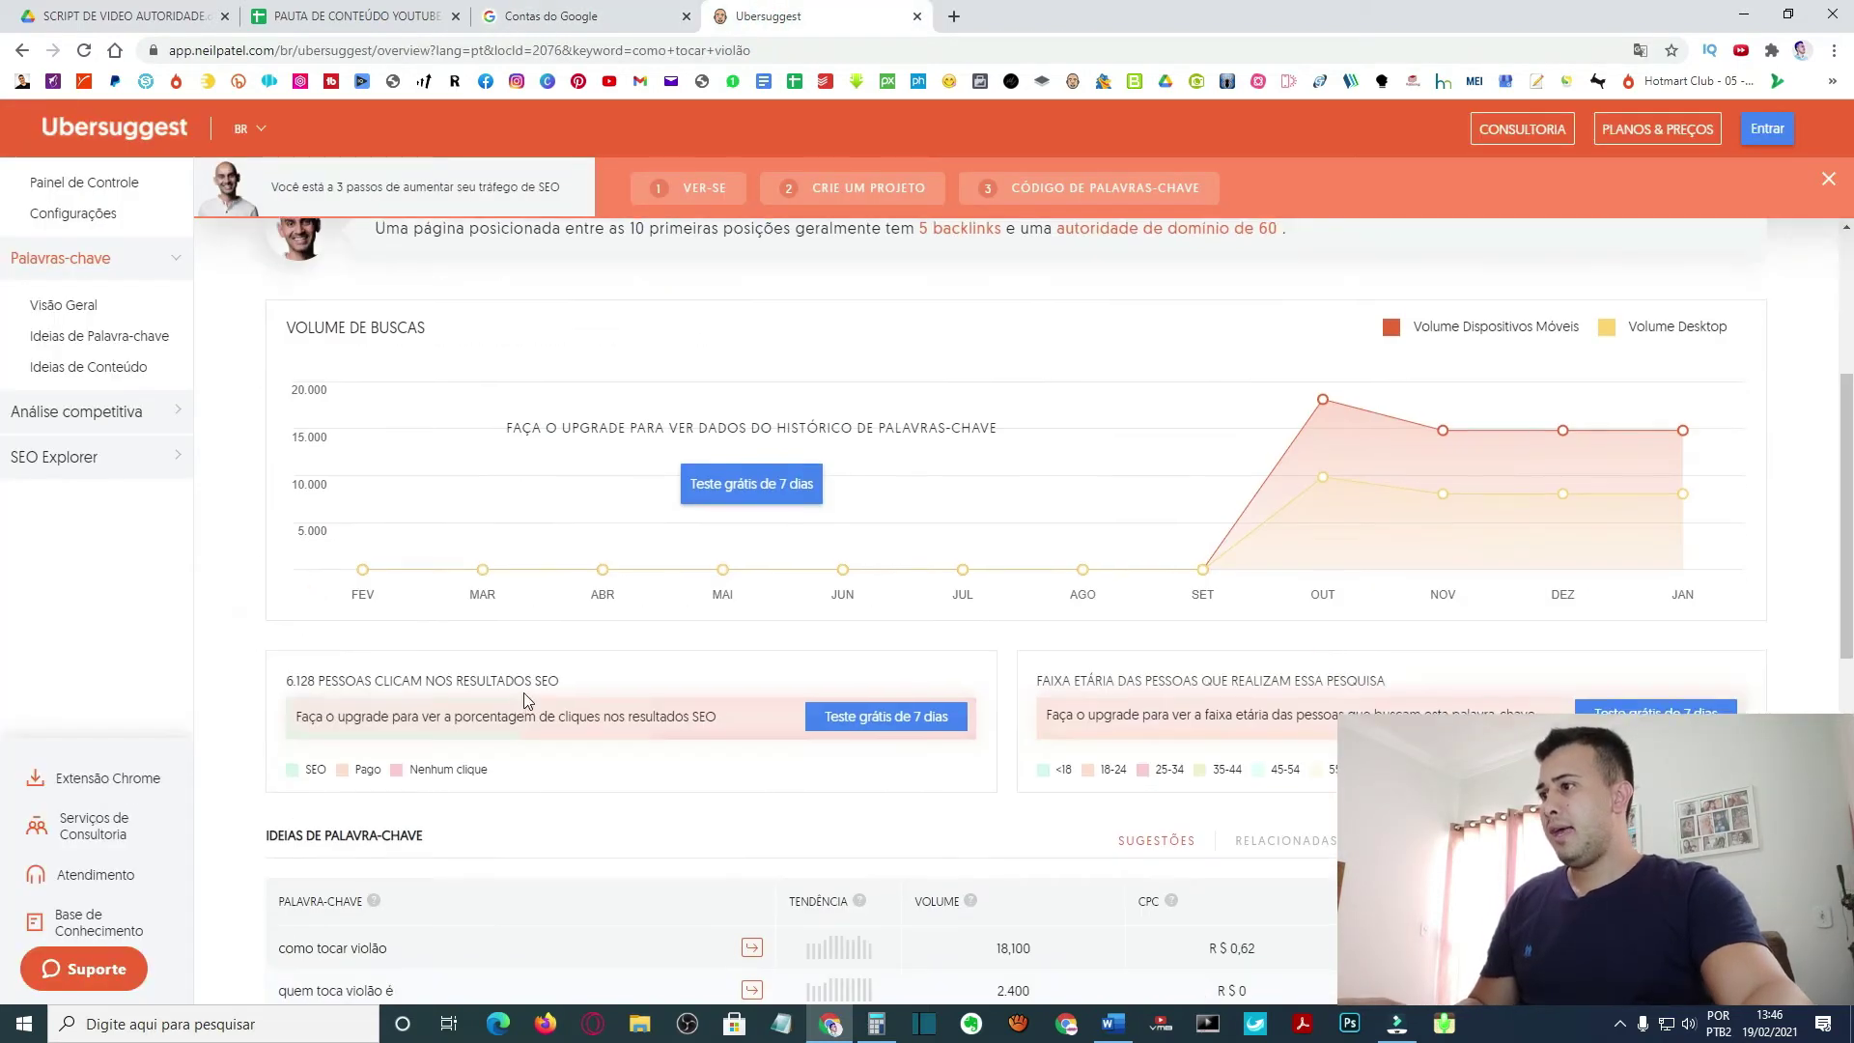
scroll(434, 348, "up", 5)
triple_click(358, 287)
key("ctrl+c")
left_click(580, 17)
left_click(787, 441)
key("ctrl+v")
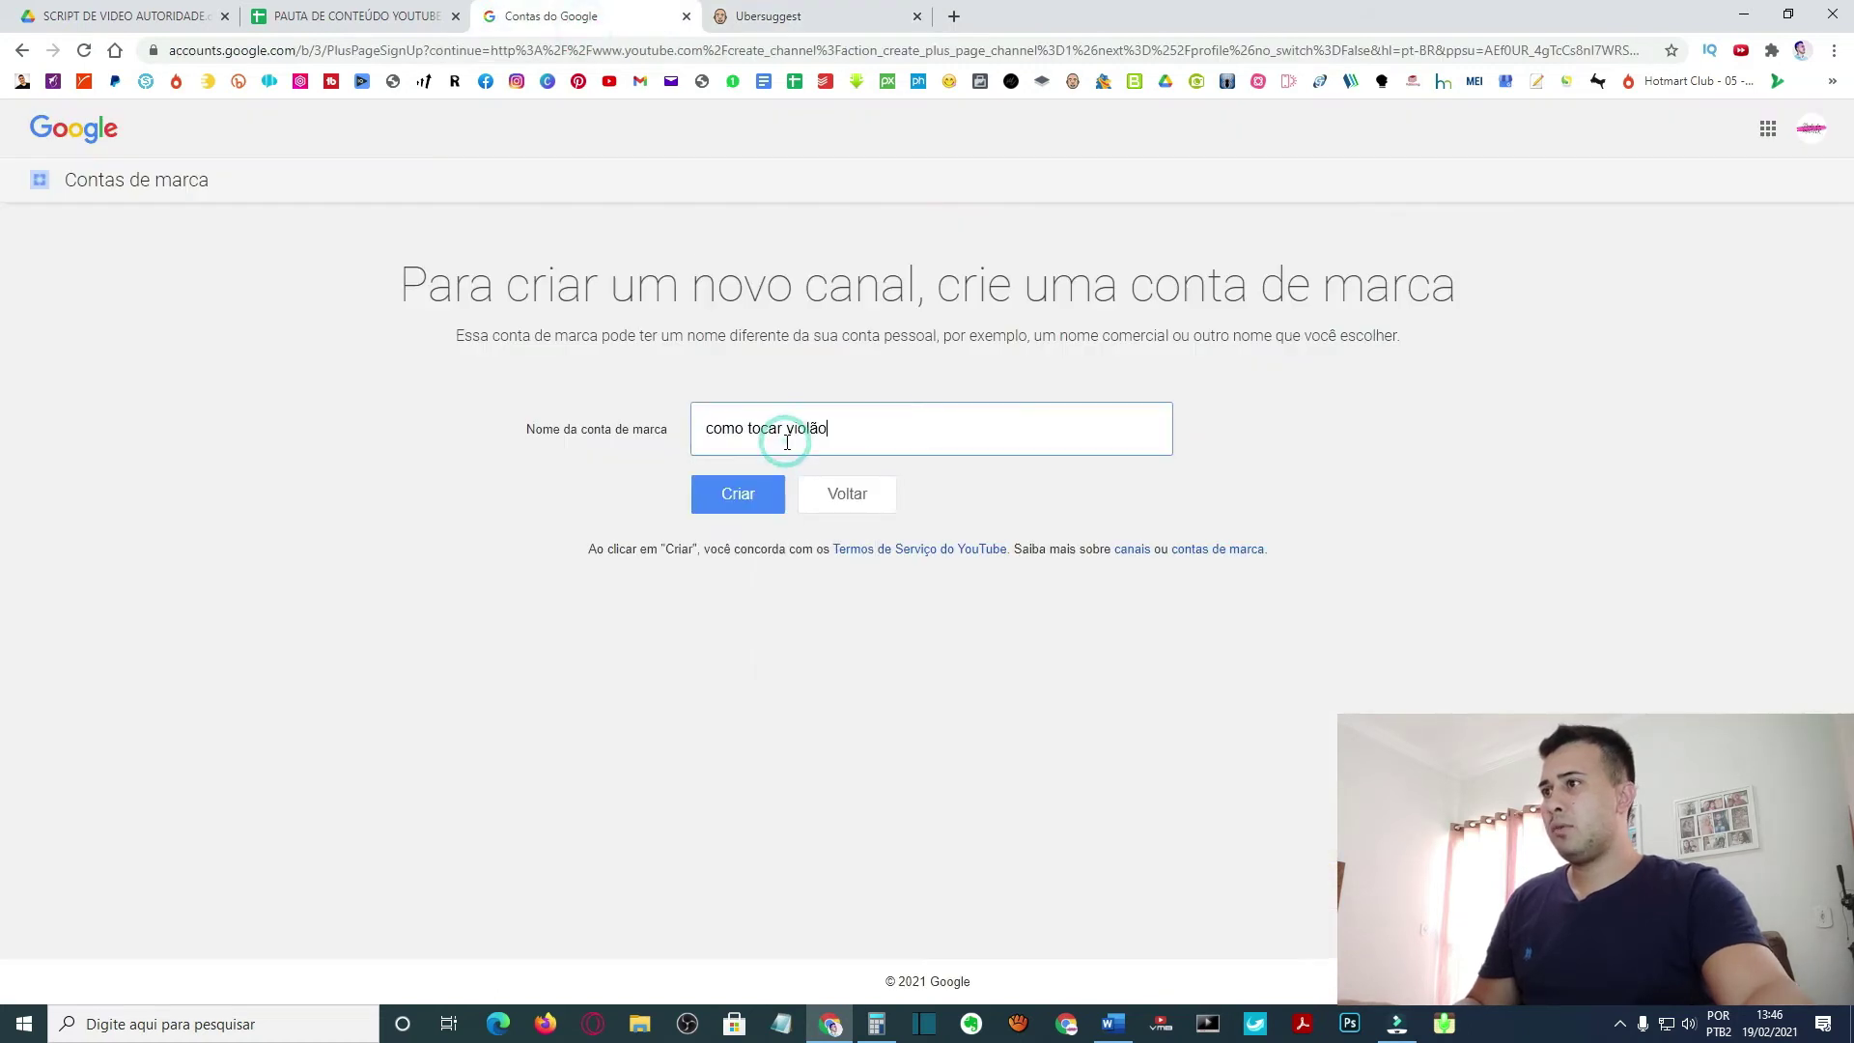
Capitalise each word of the brand account name so that it reads "Como Tocar Violão".
left_click(711, 428)
key("Delete")
type("C")
left_click(756, 428)
key("Delete")
type("T")
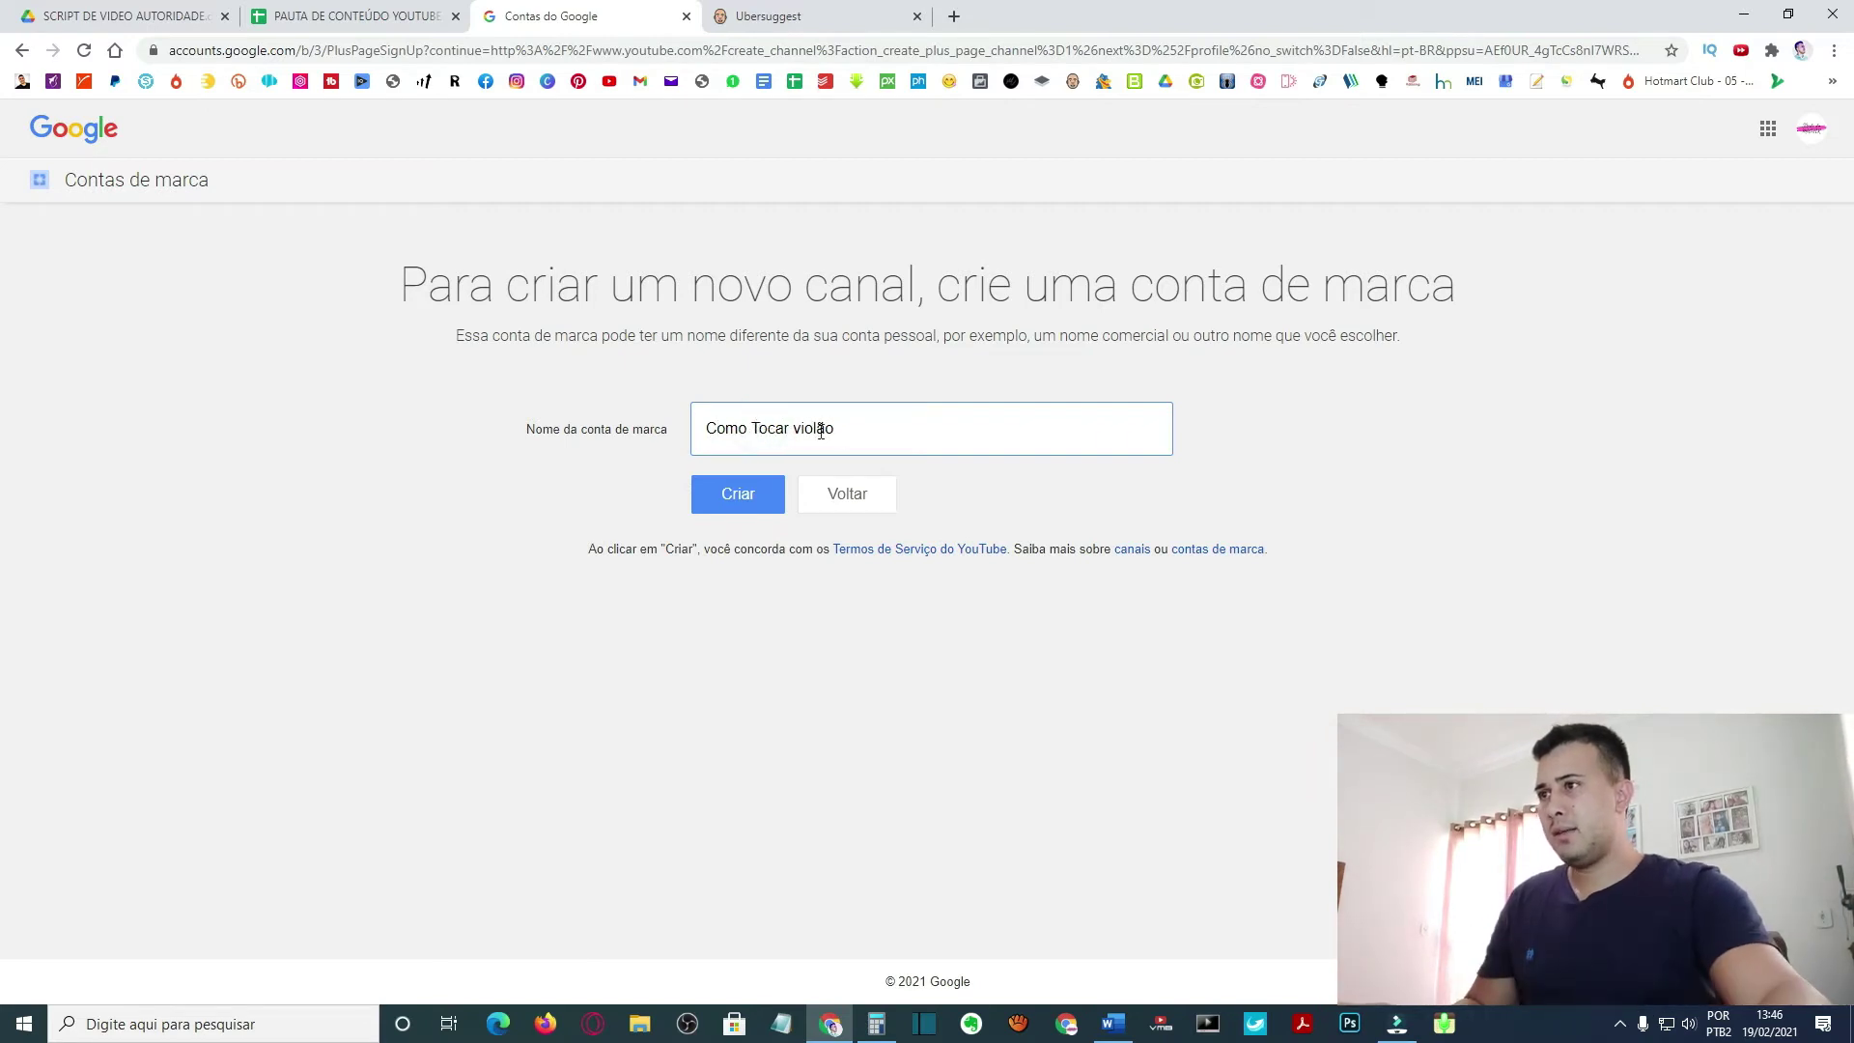
left_click(797, 428)
left_click(797, 428)
key("Delete")
type("V")
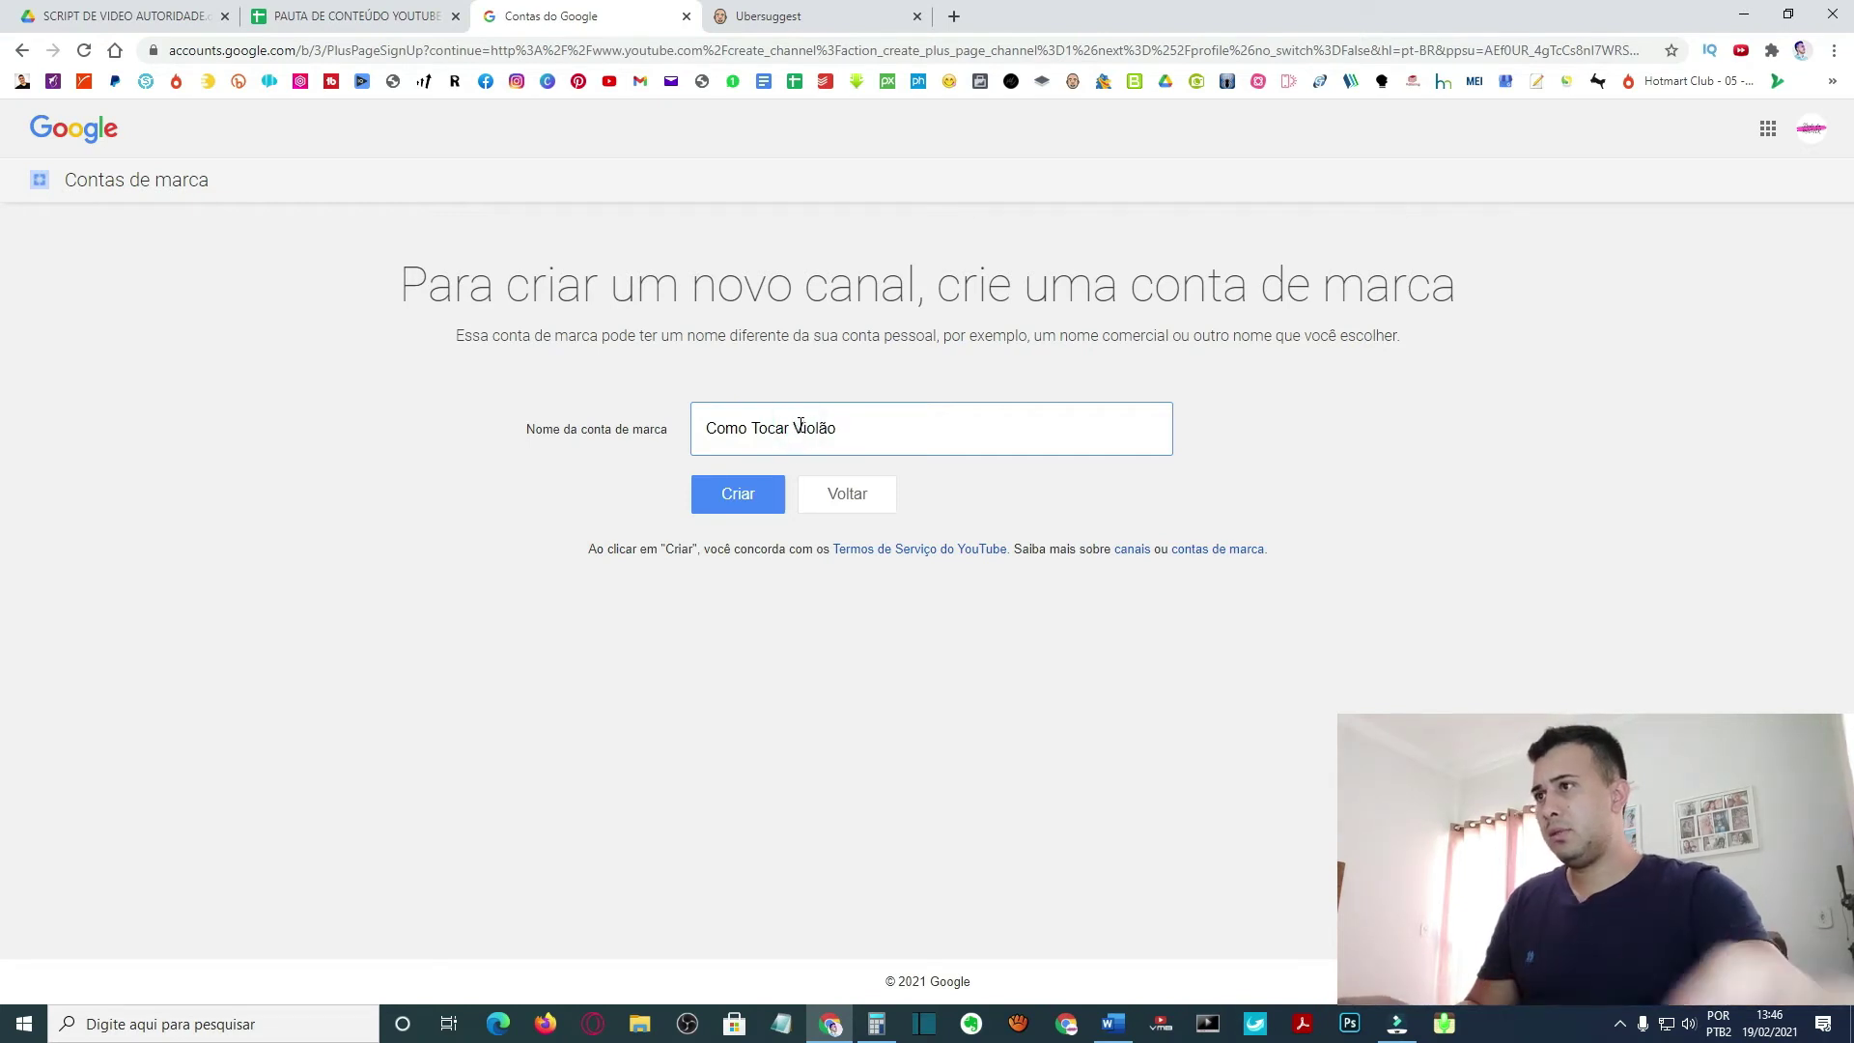
left_click(735, 519)
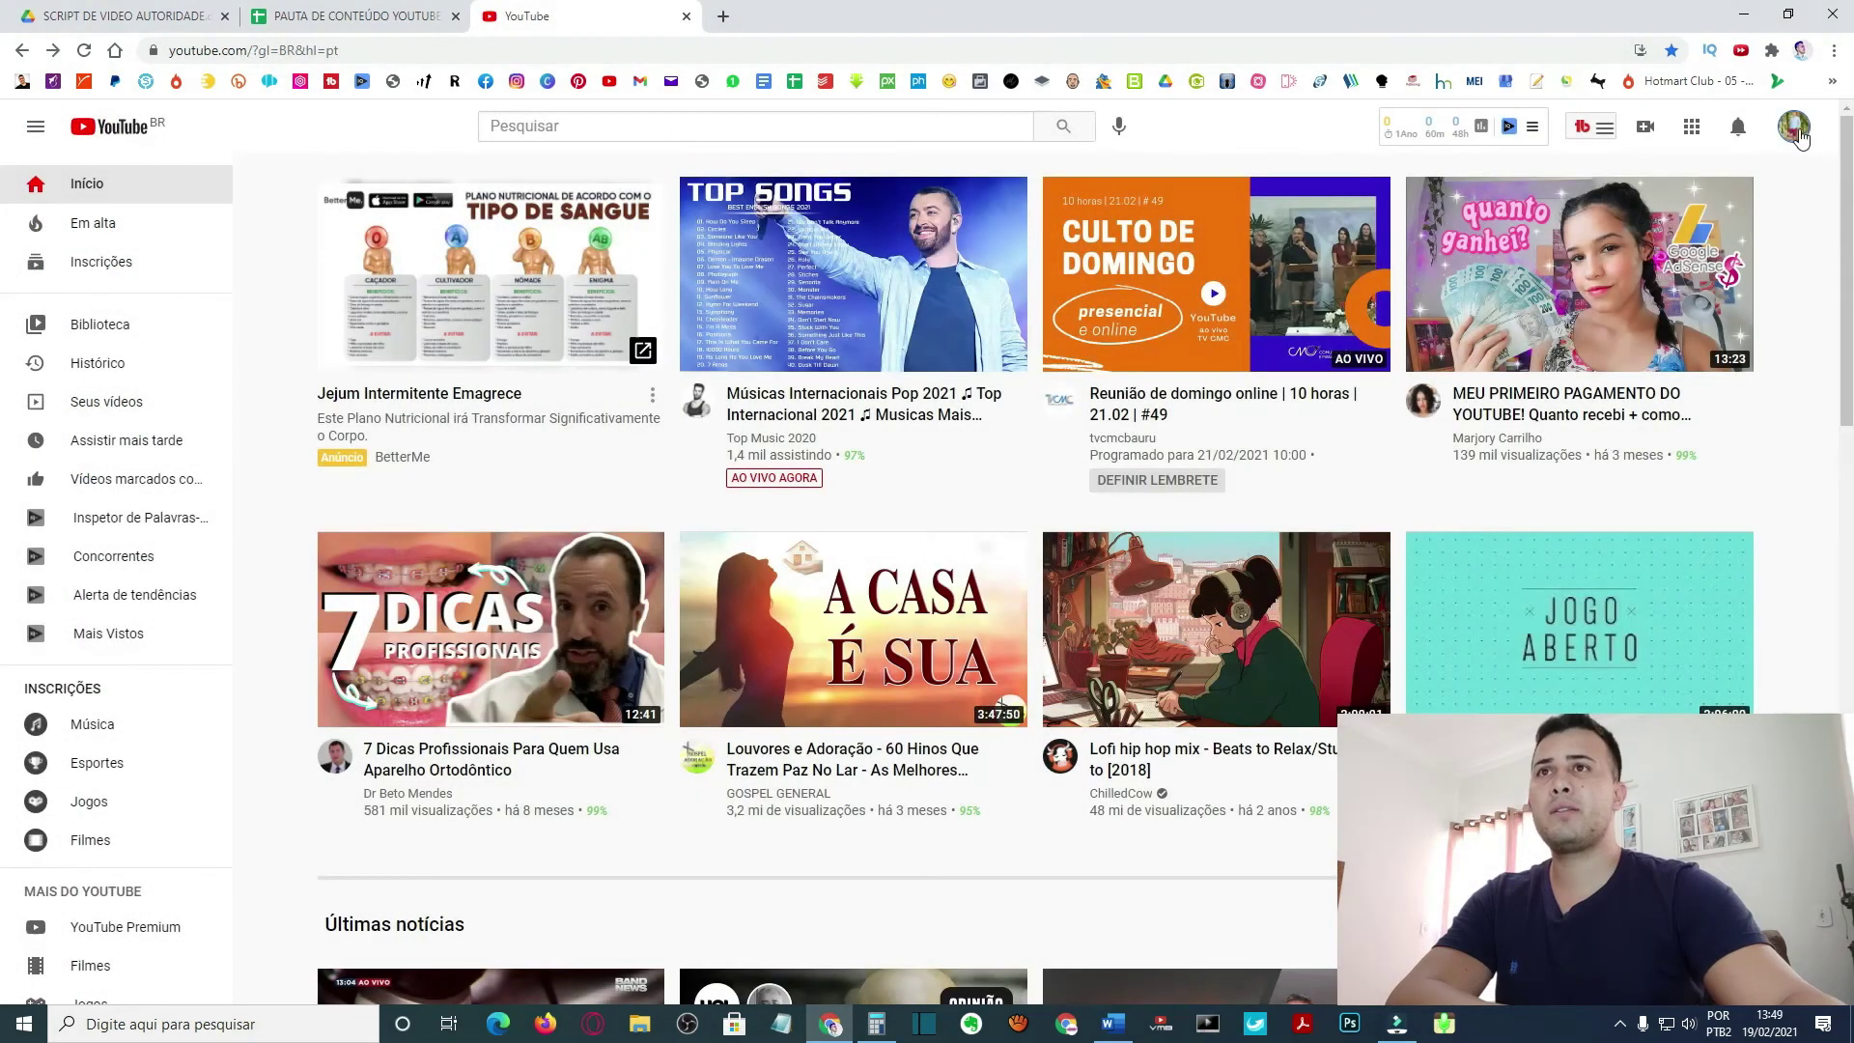
Go from the YouTube home page to the account's YouTube Studio and open its settings.
left_click(1794, 126)
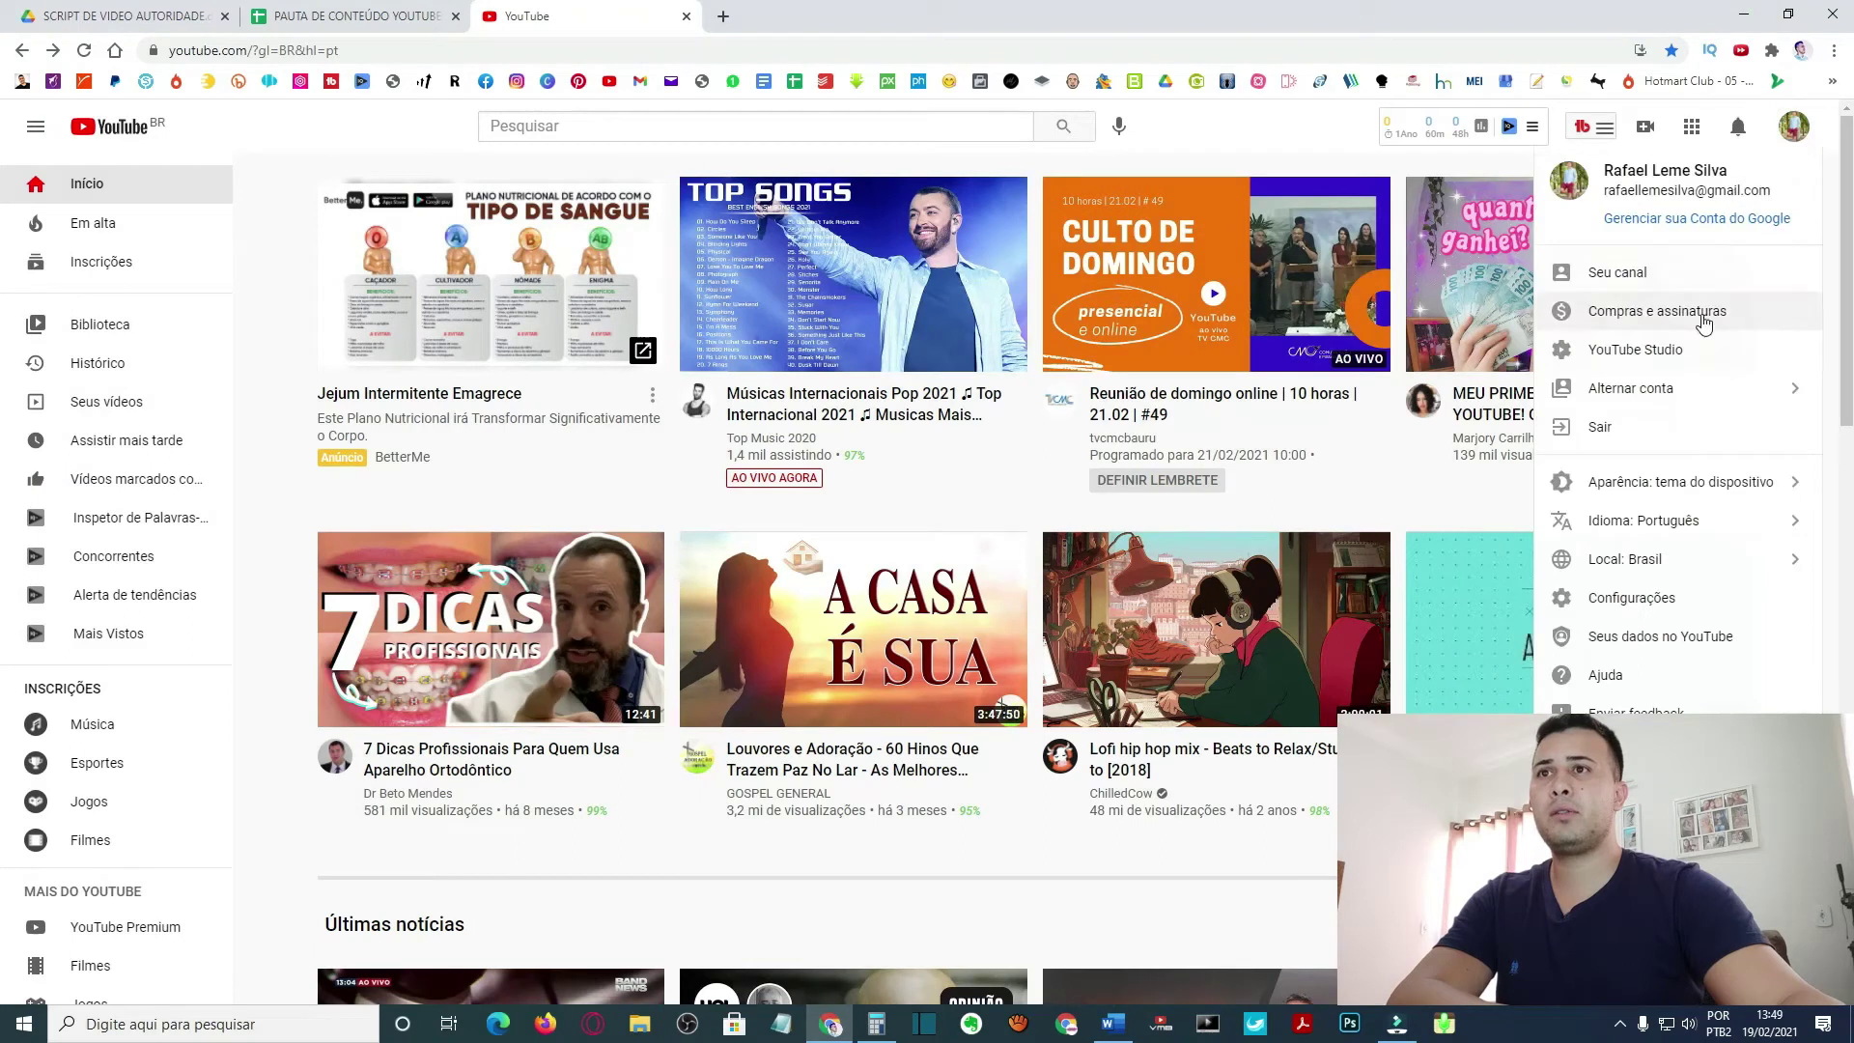
left_click(1719, 363)
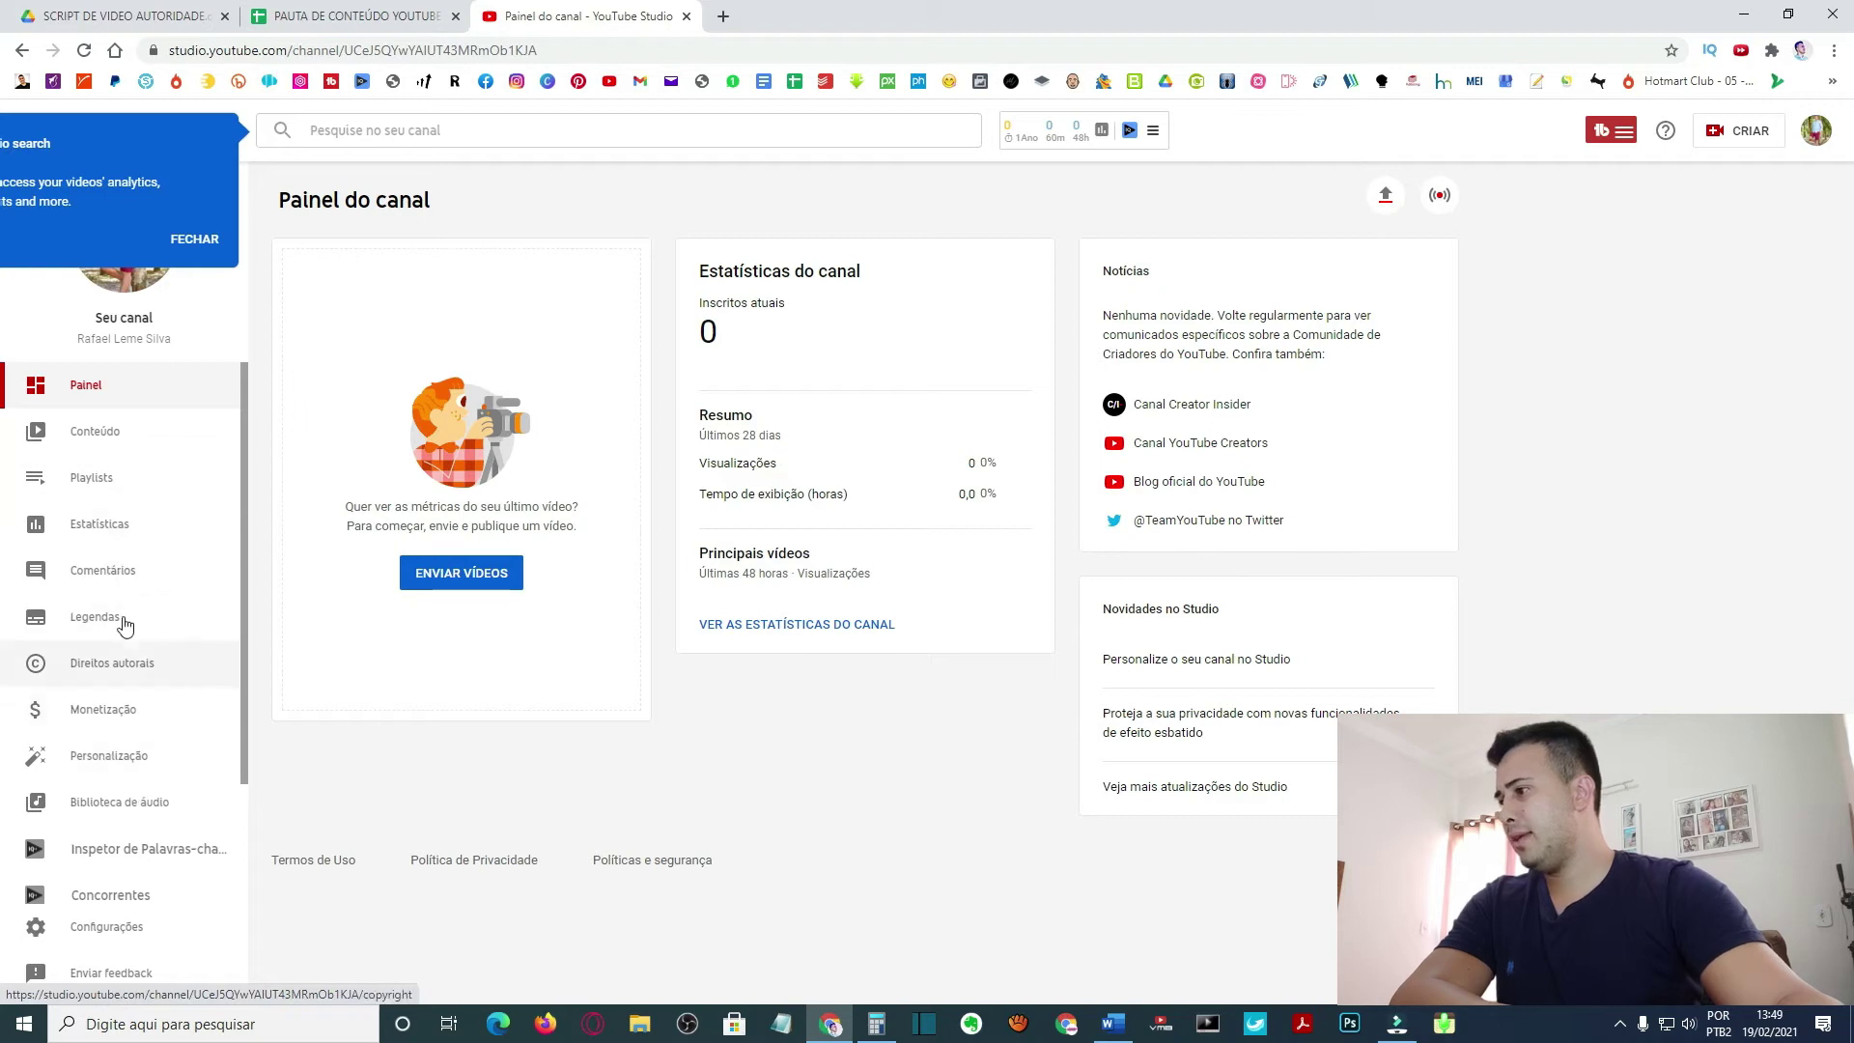
left_click(127, 930)
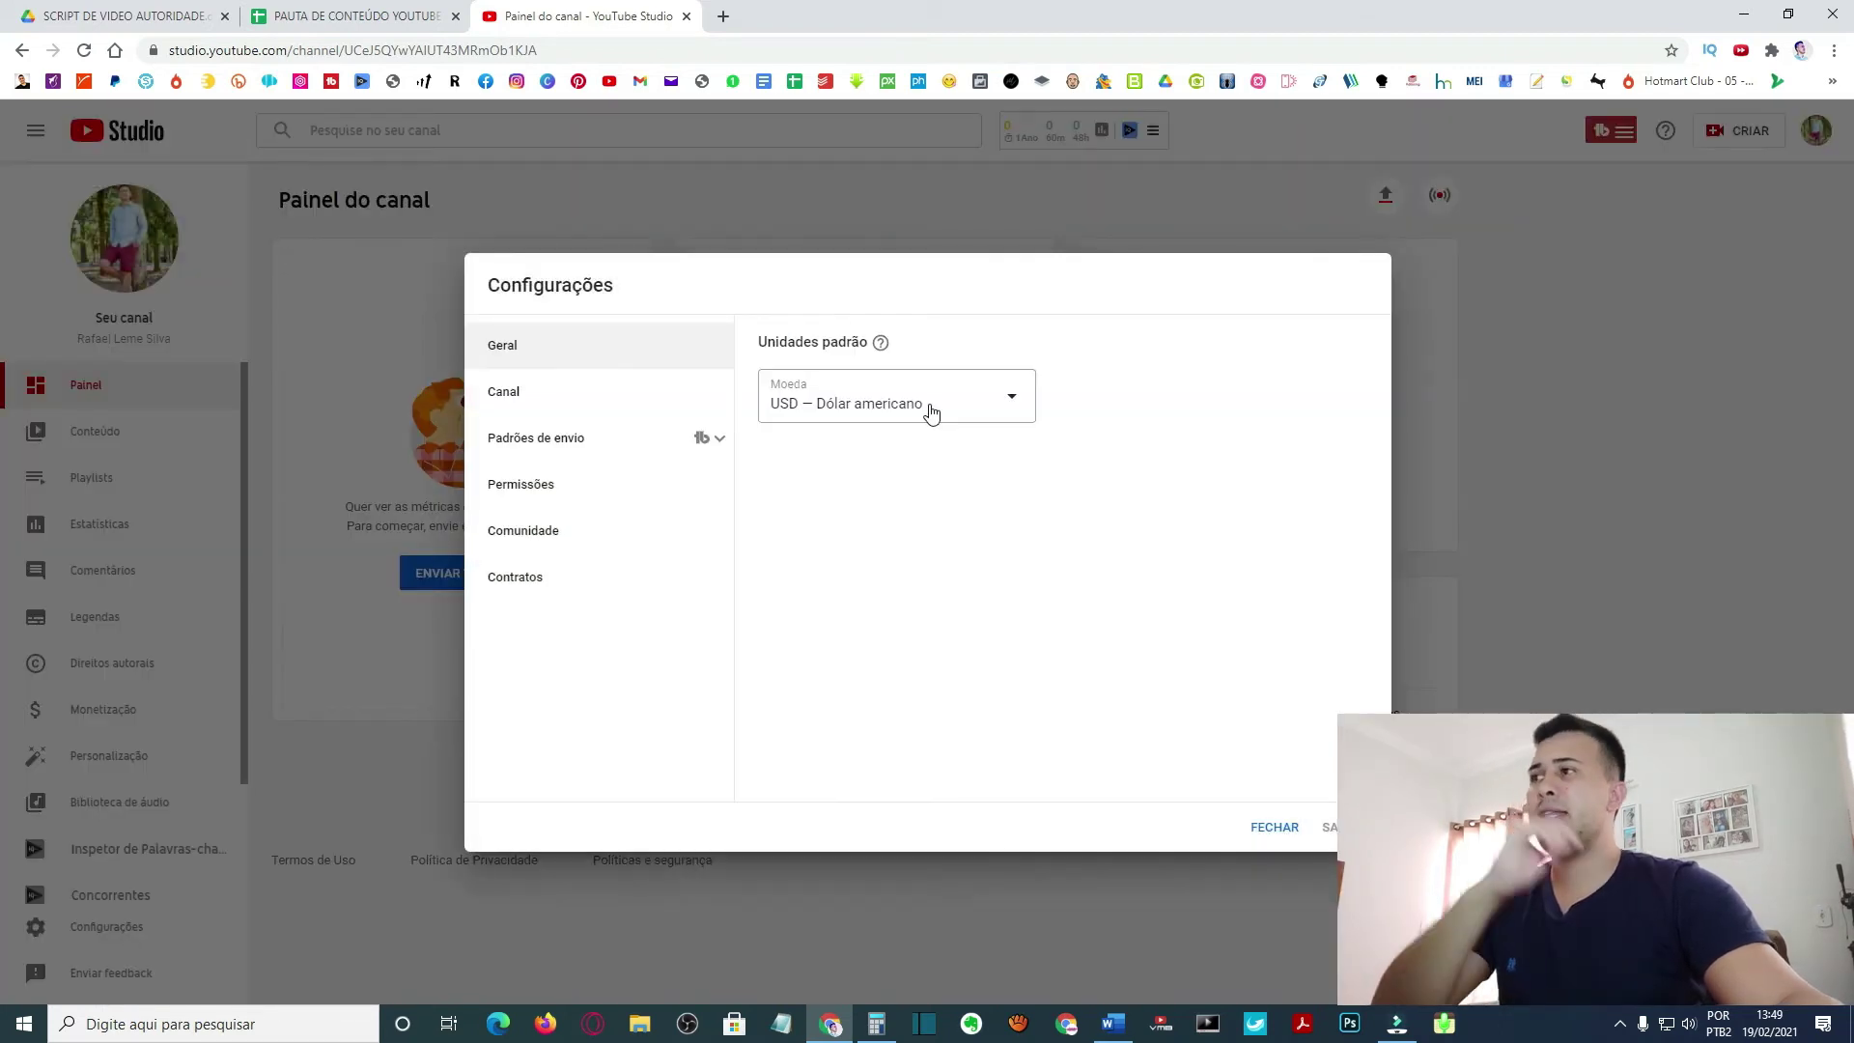
Set the country of residence to Brasil in the channel's basic information.
left_click(537, 399)
left_click(947, 526)
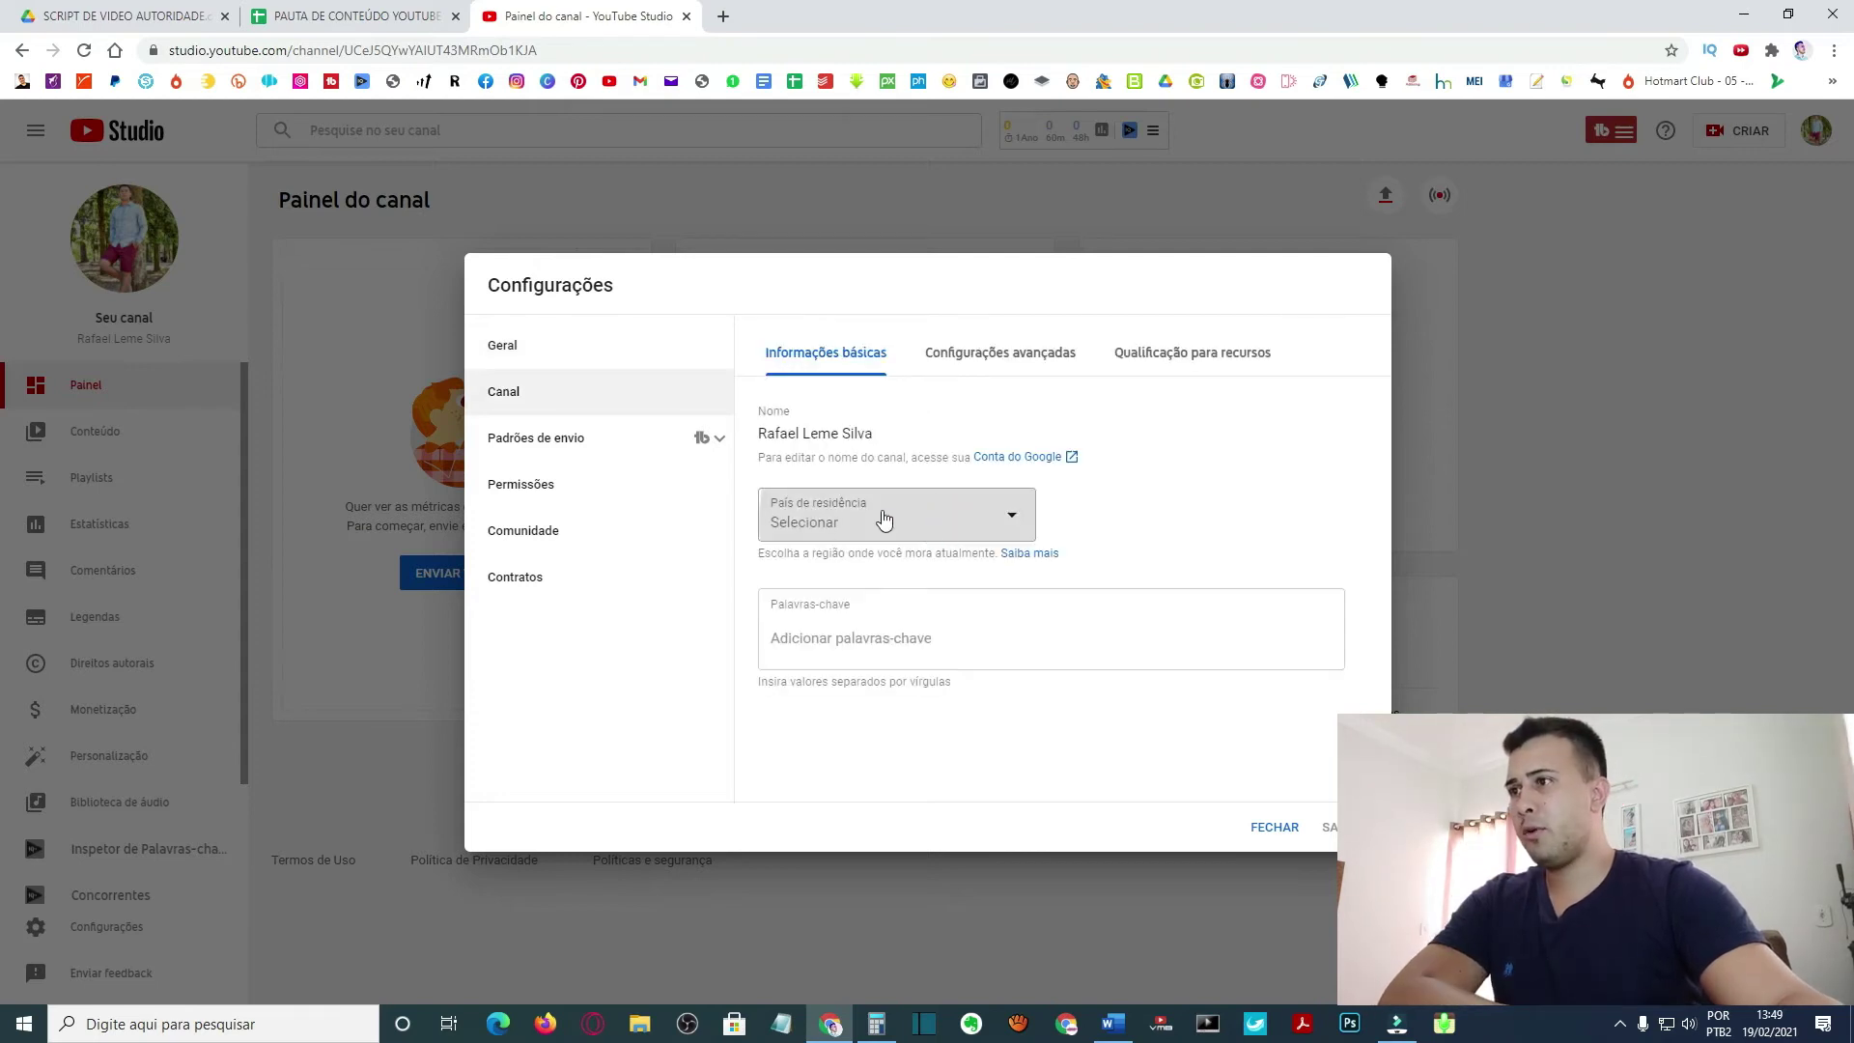
key("Down")
left_click(925, 535)
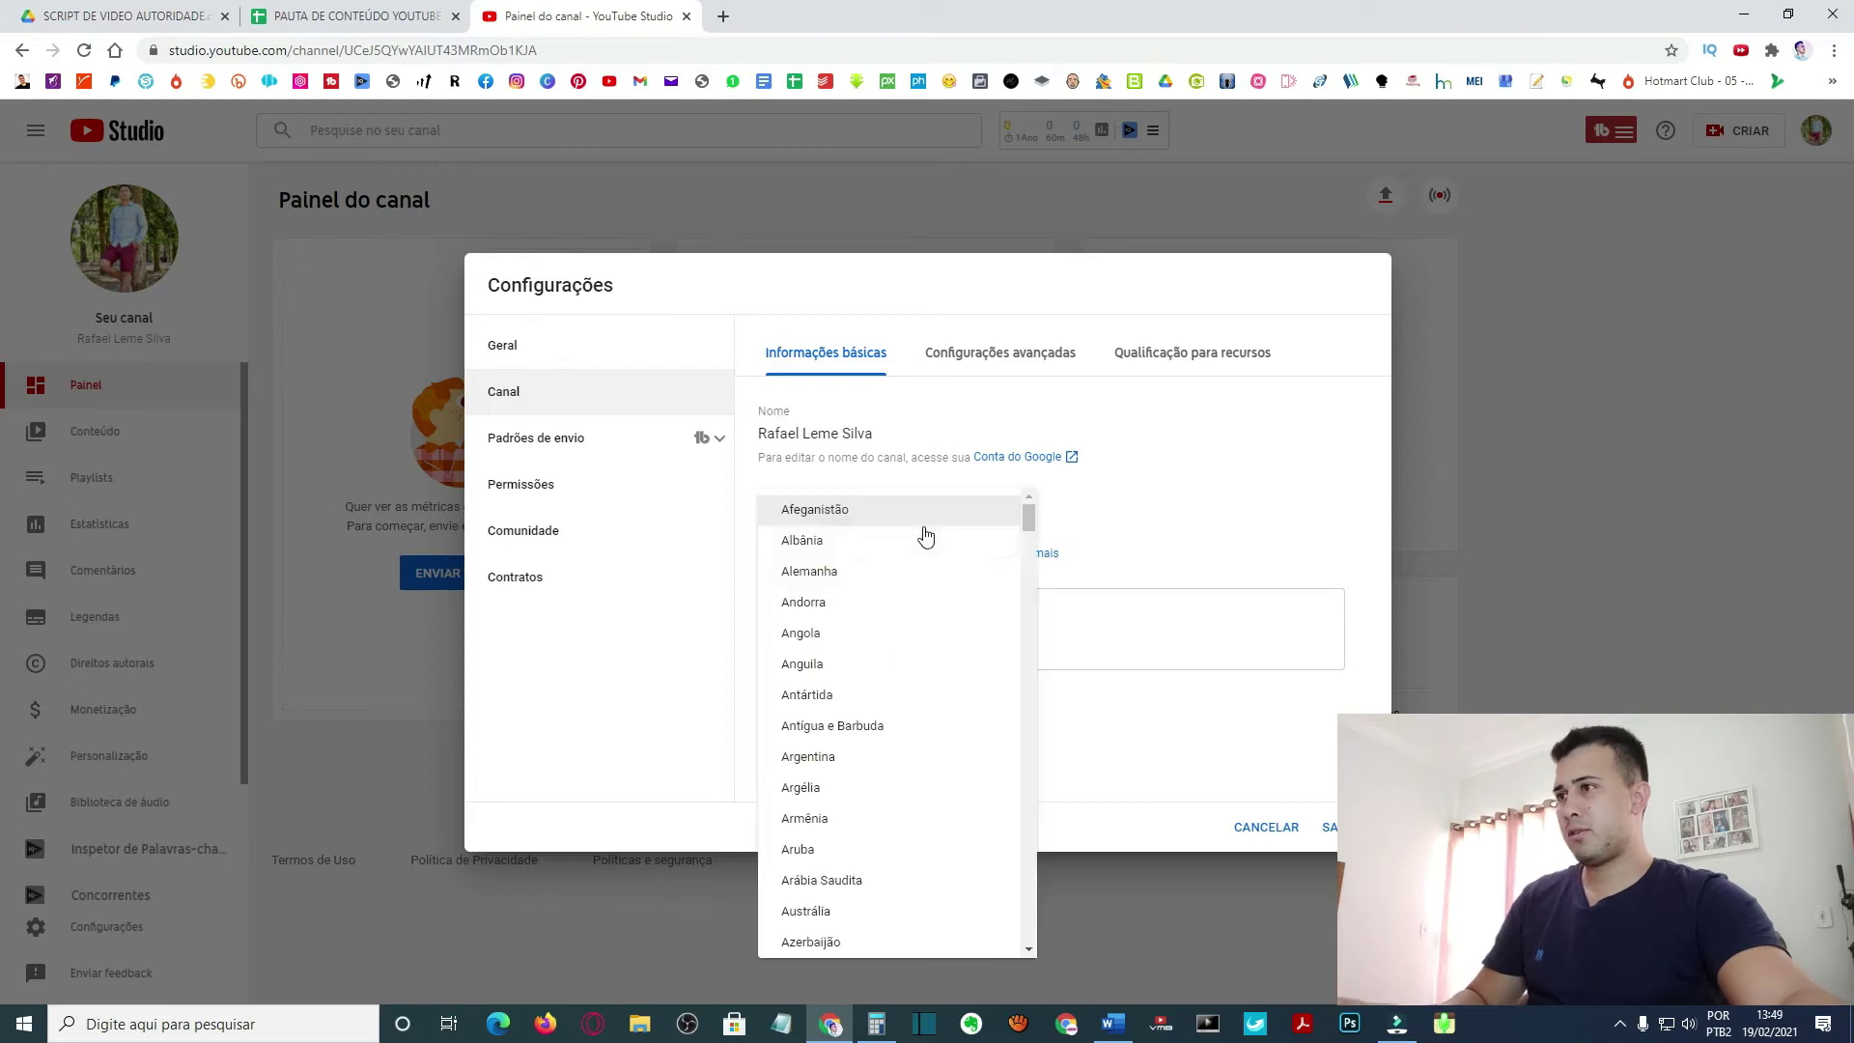
scroll(914, 628, "down", 4)
scroll(918, 657, "down", 3)
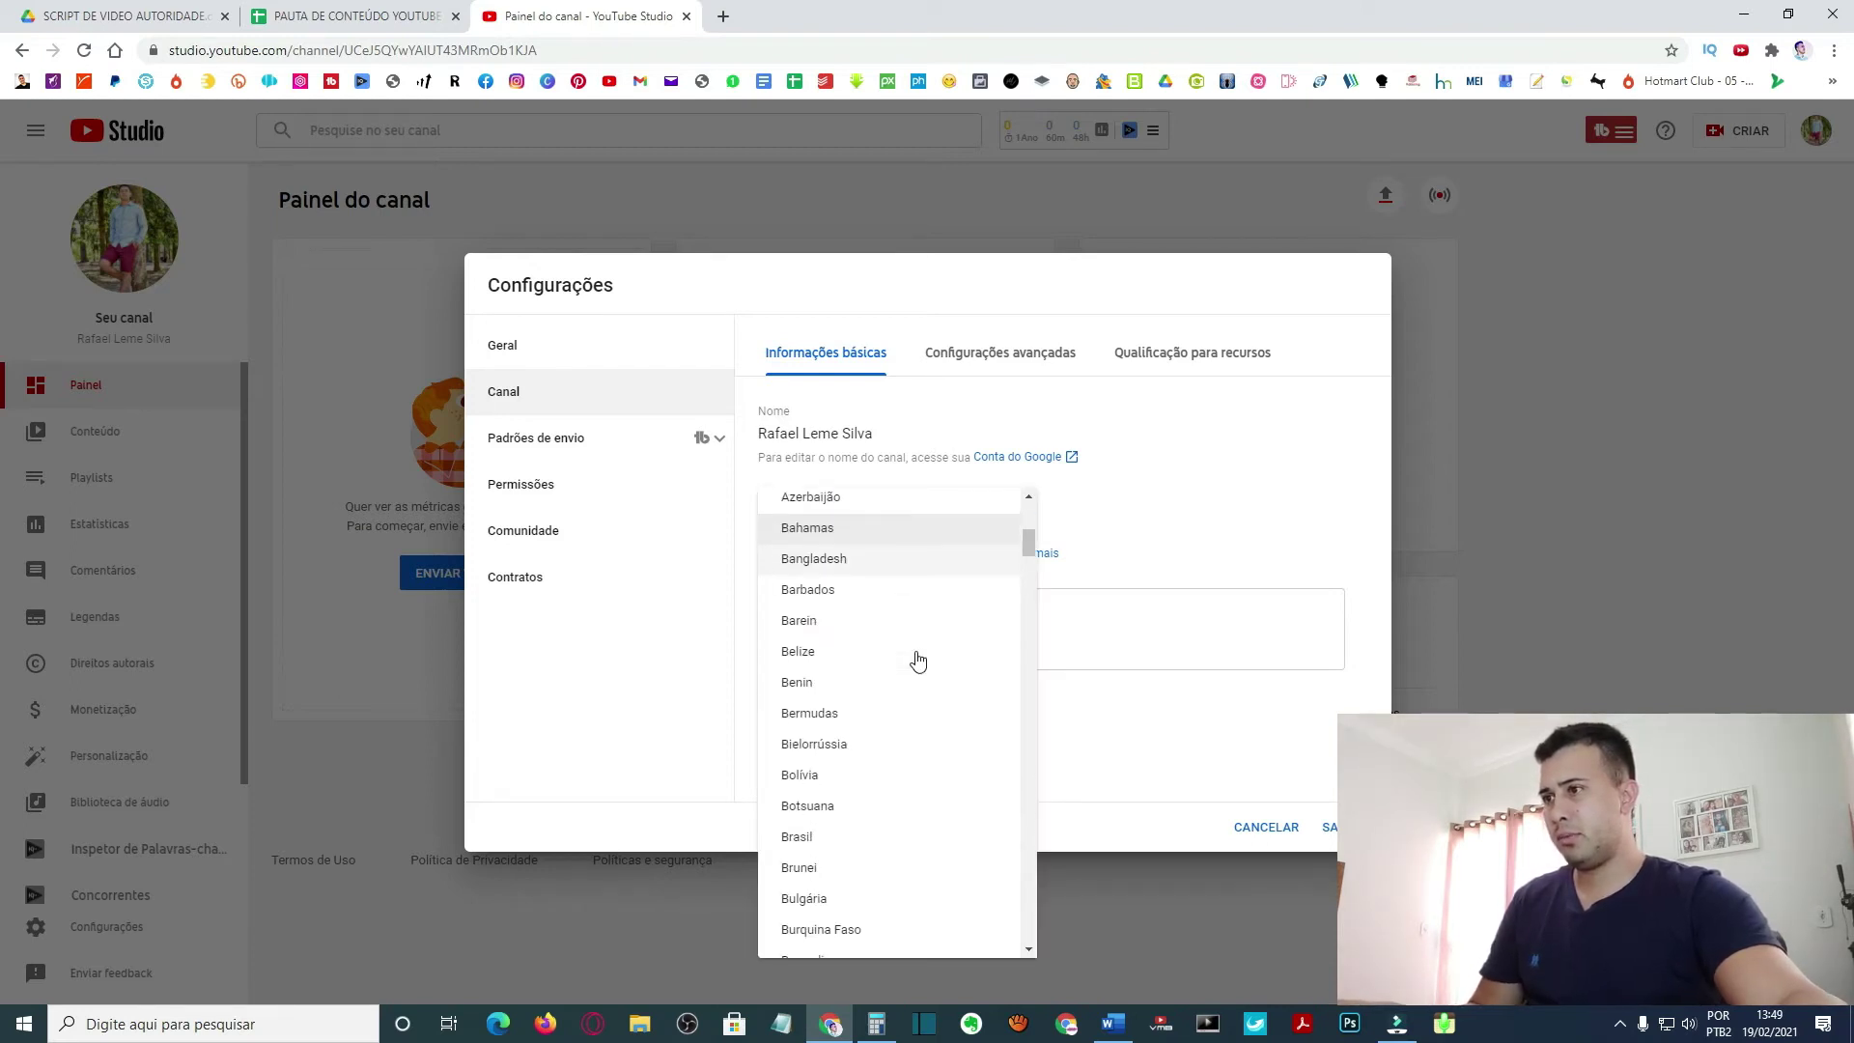
left_click(842, 740)
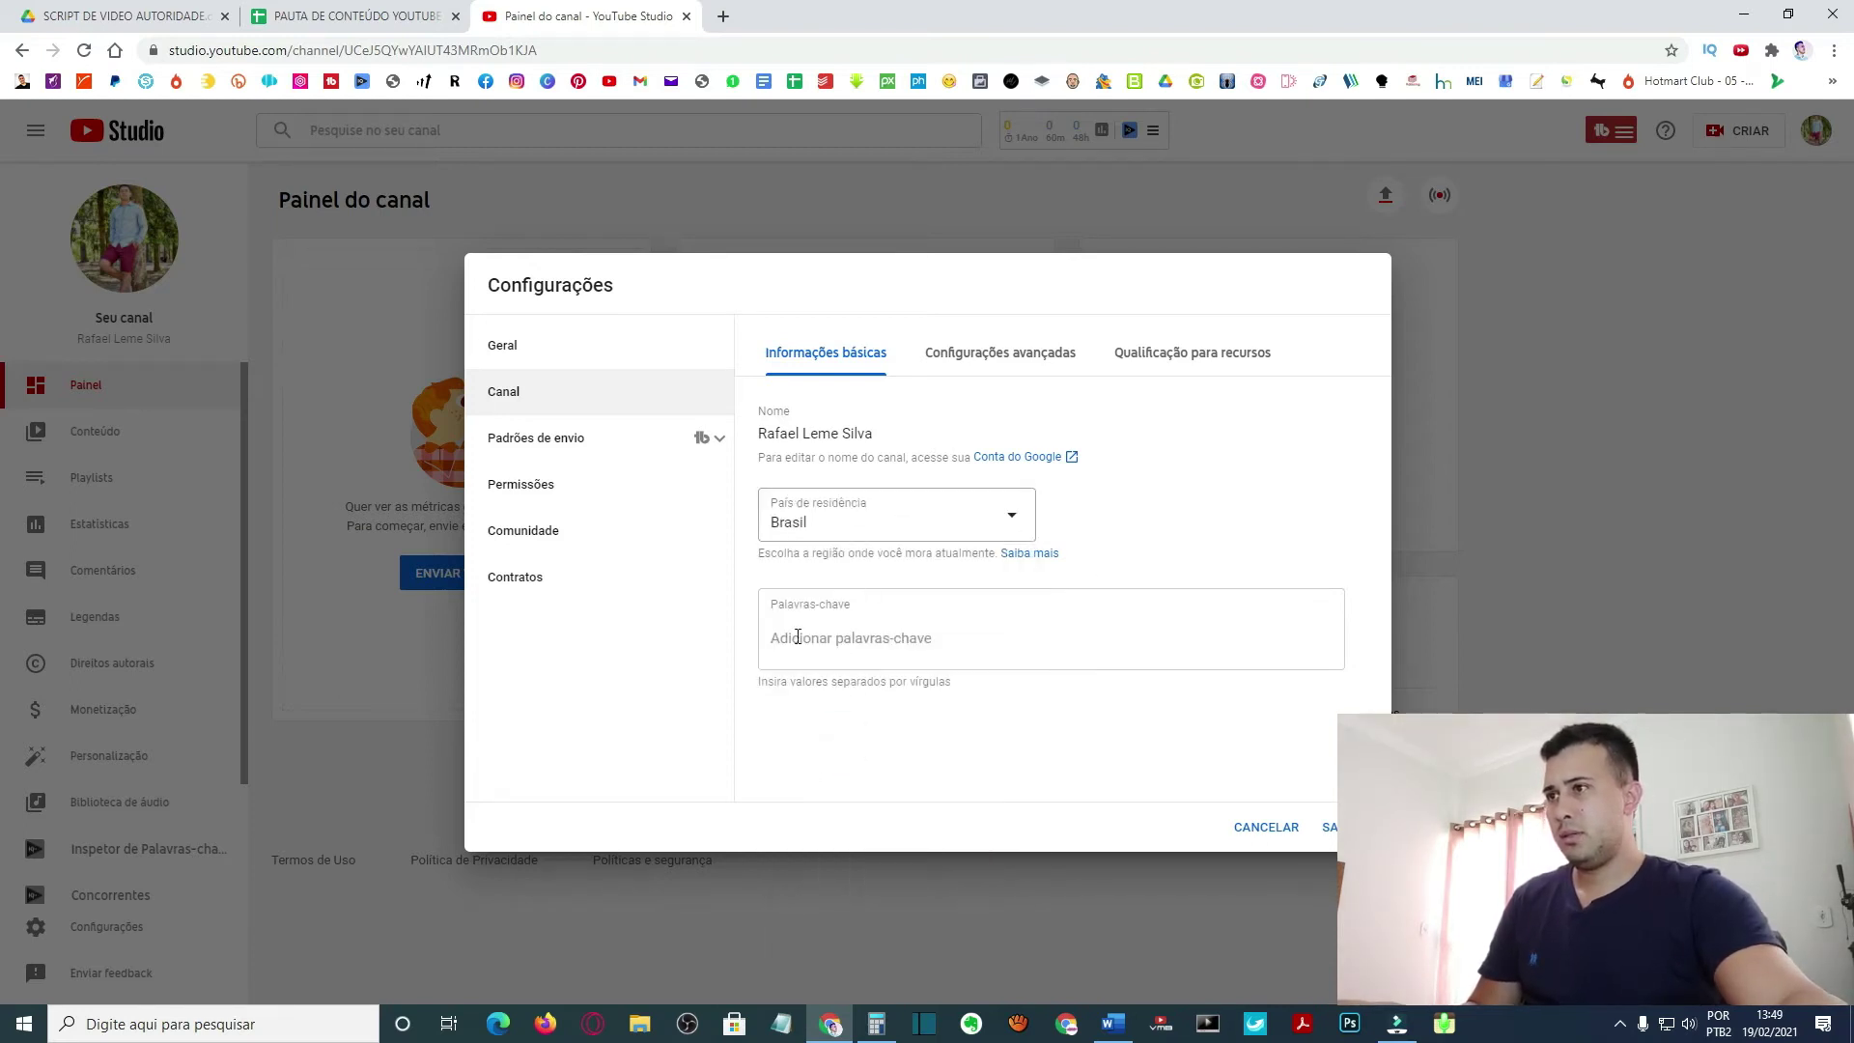
Open the keyword ideas for "como tocar violão" in Ubersuggest and select the first nine suggestions, through "como tocar violão para iniciantes".
left_click(842, 638)
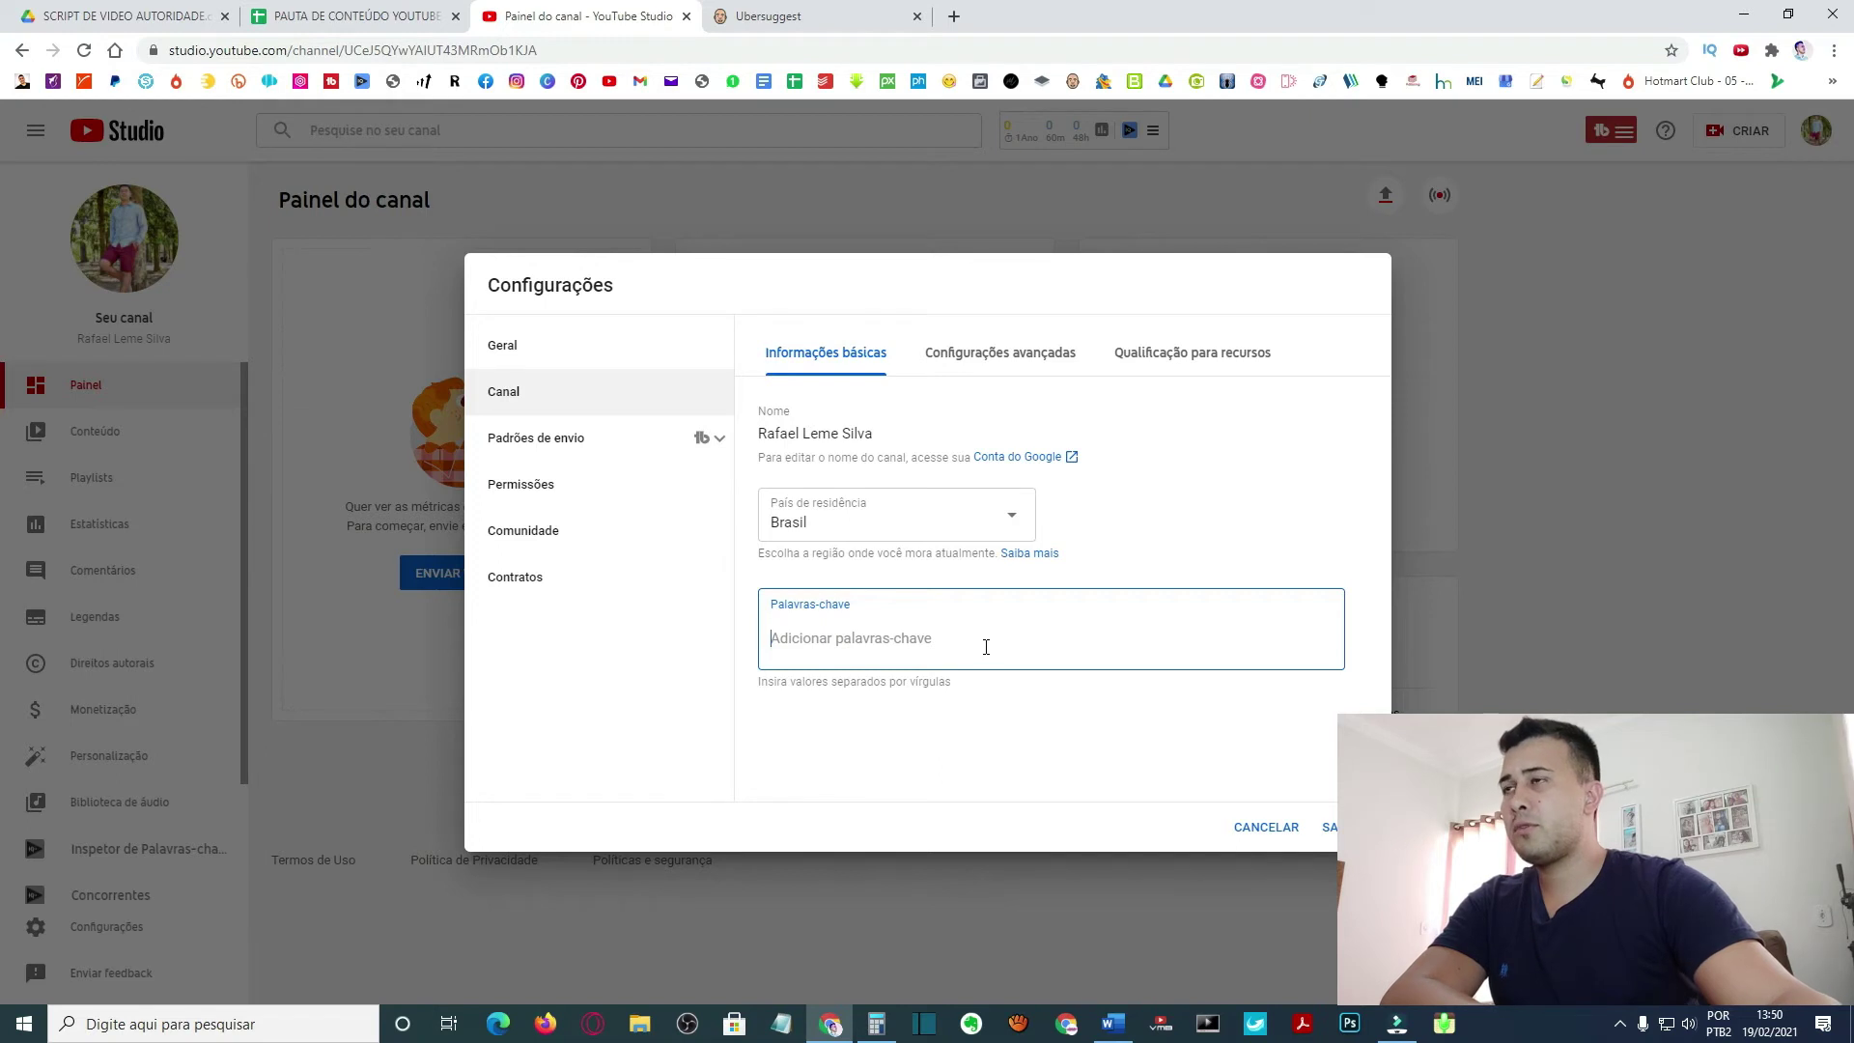
left_click(826, 17)
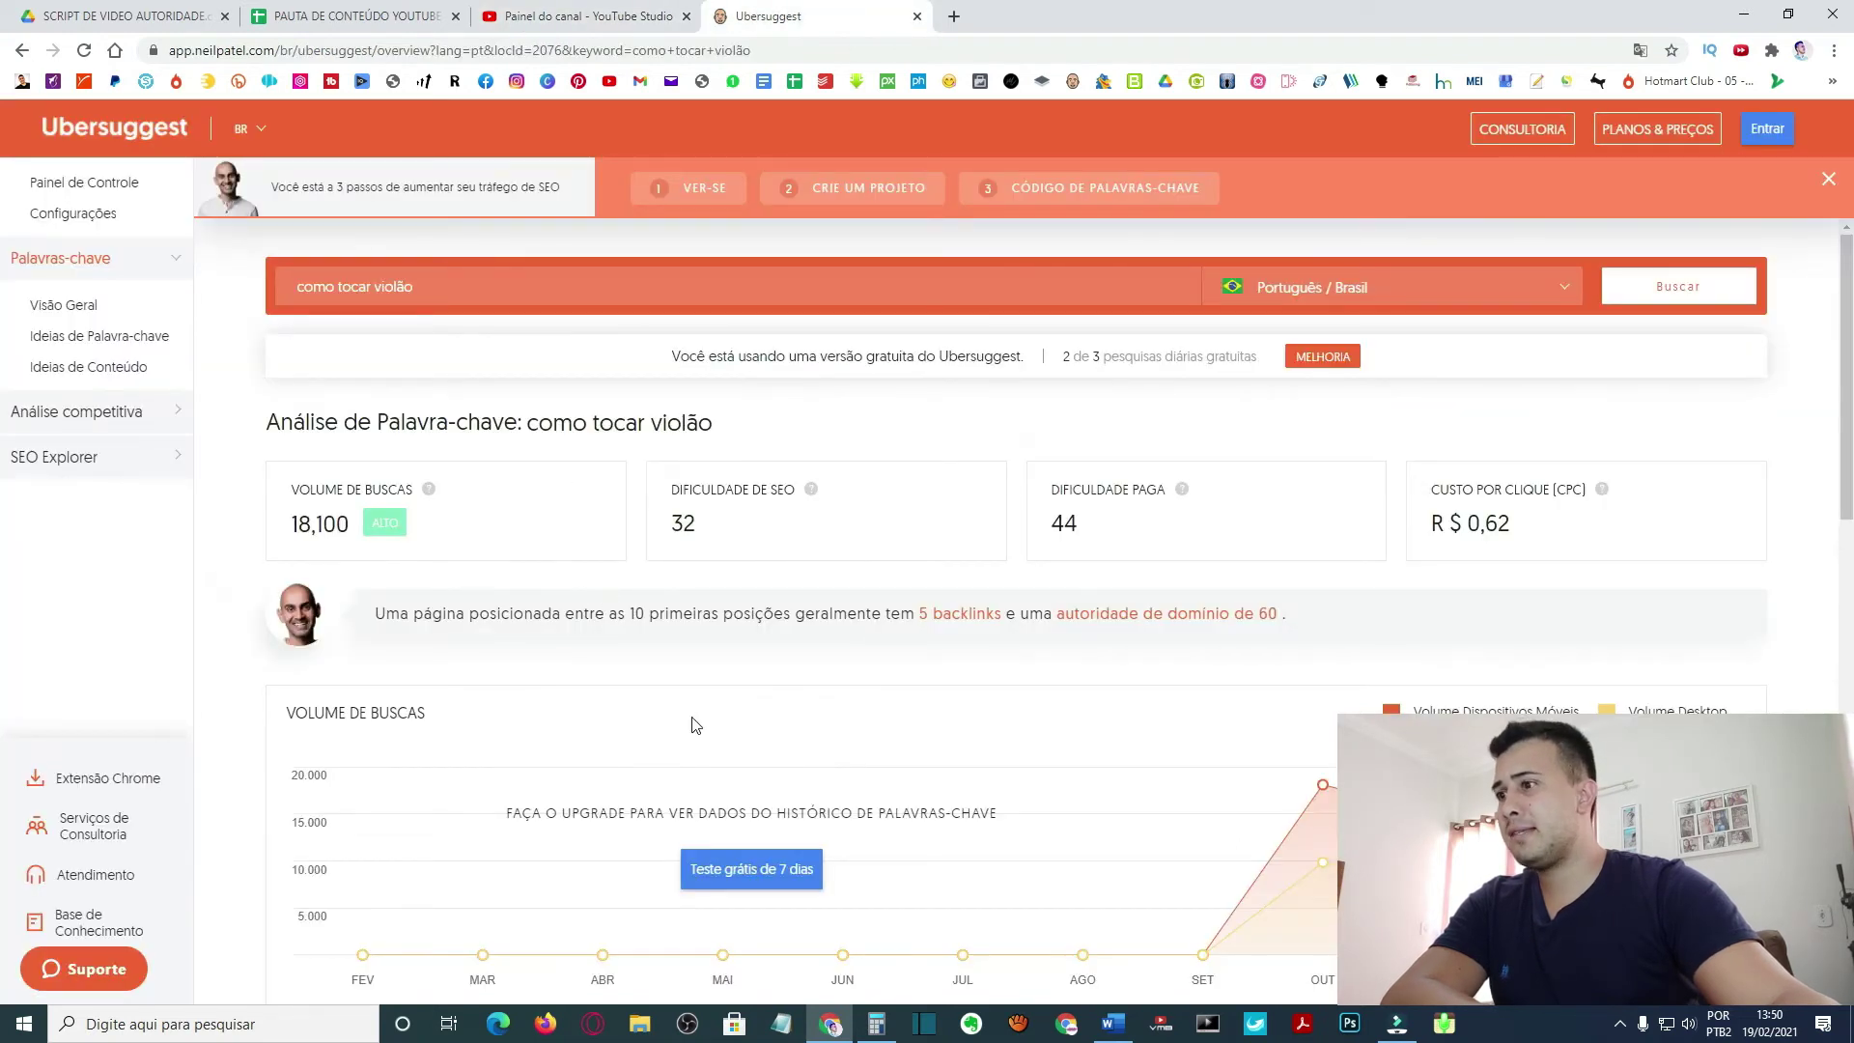
scroll(324, 679, "down", 9)
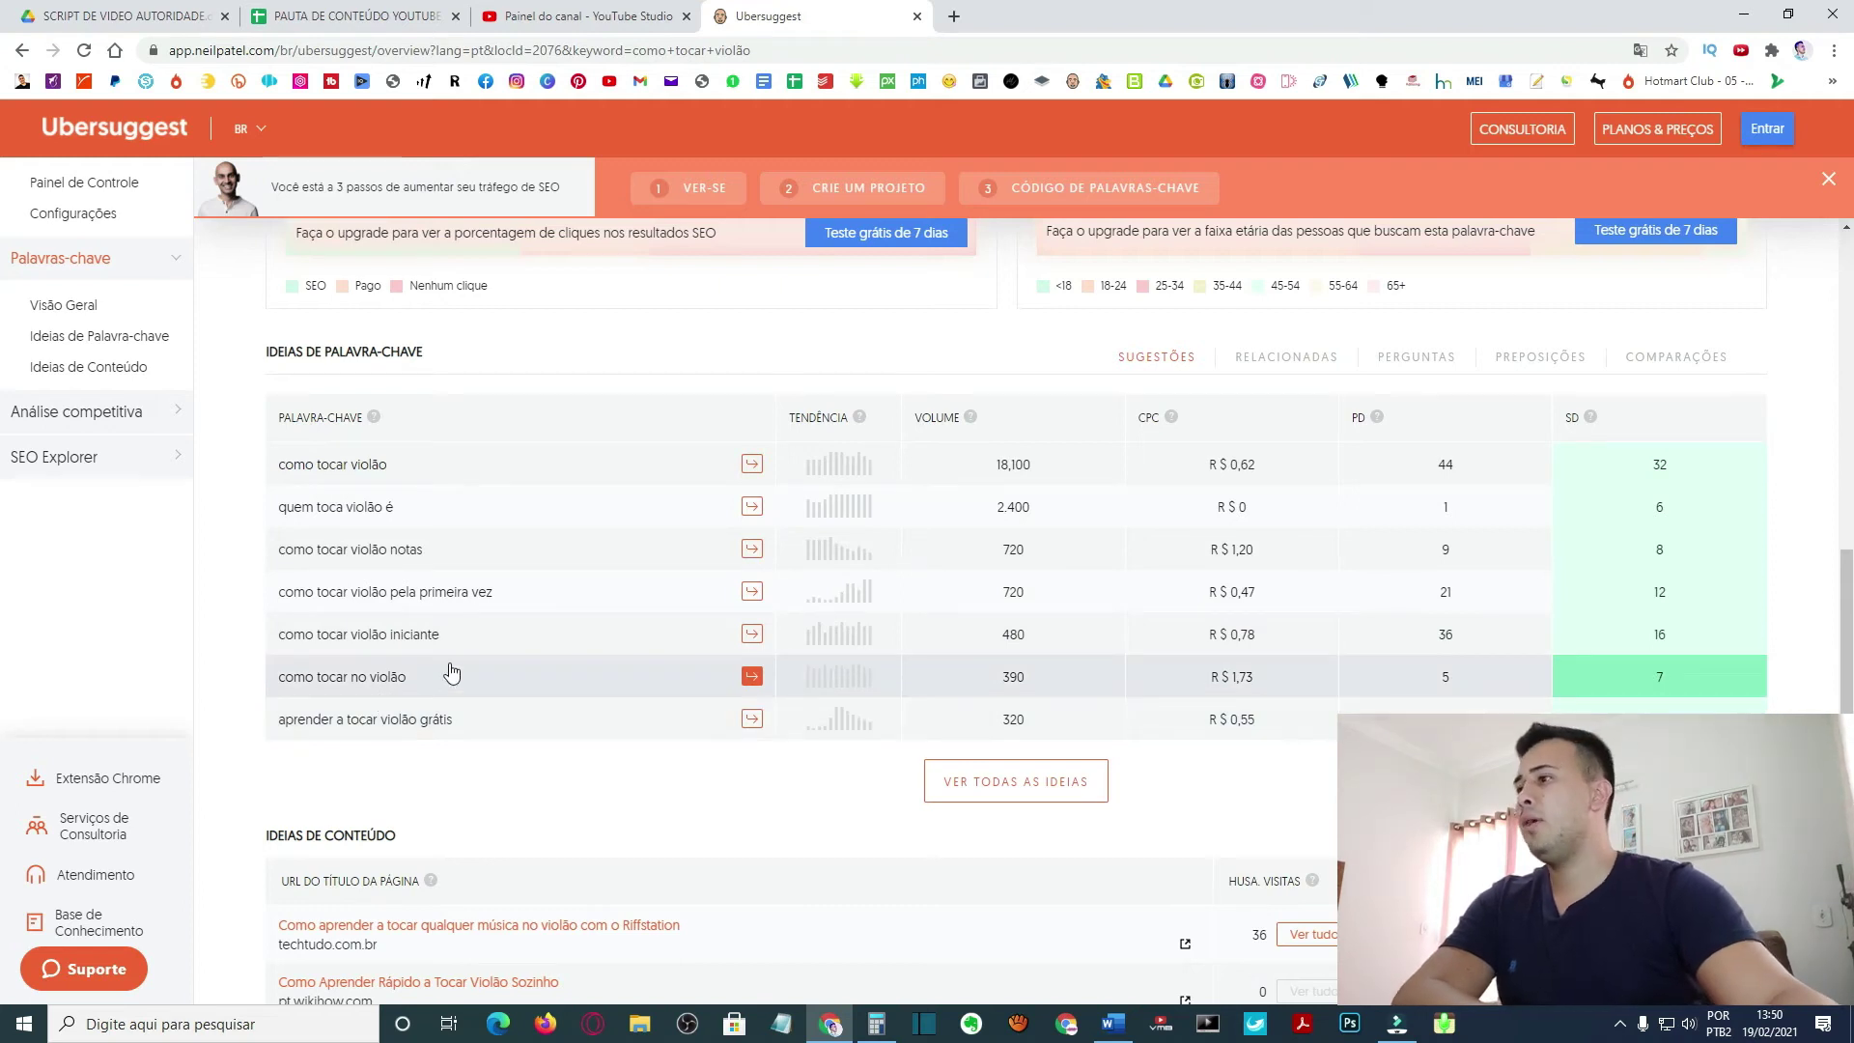
scroll(450, 673, "up", 1)
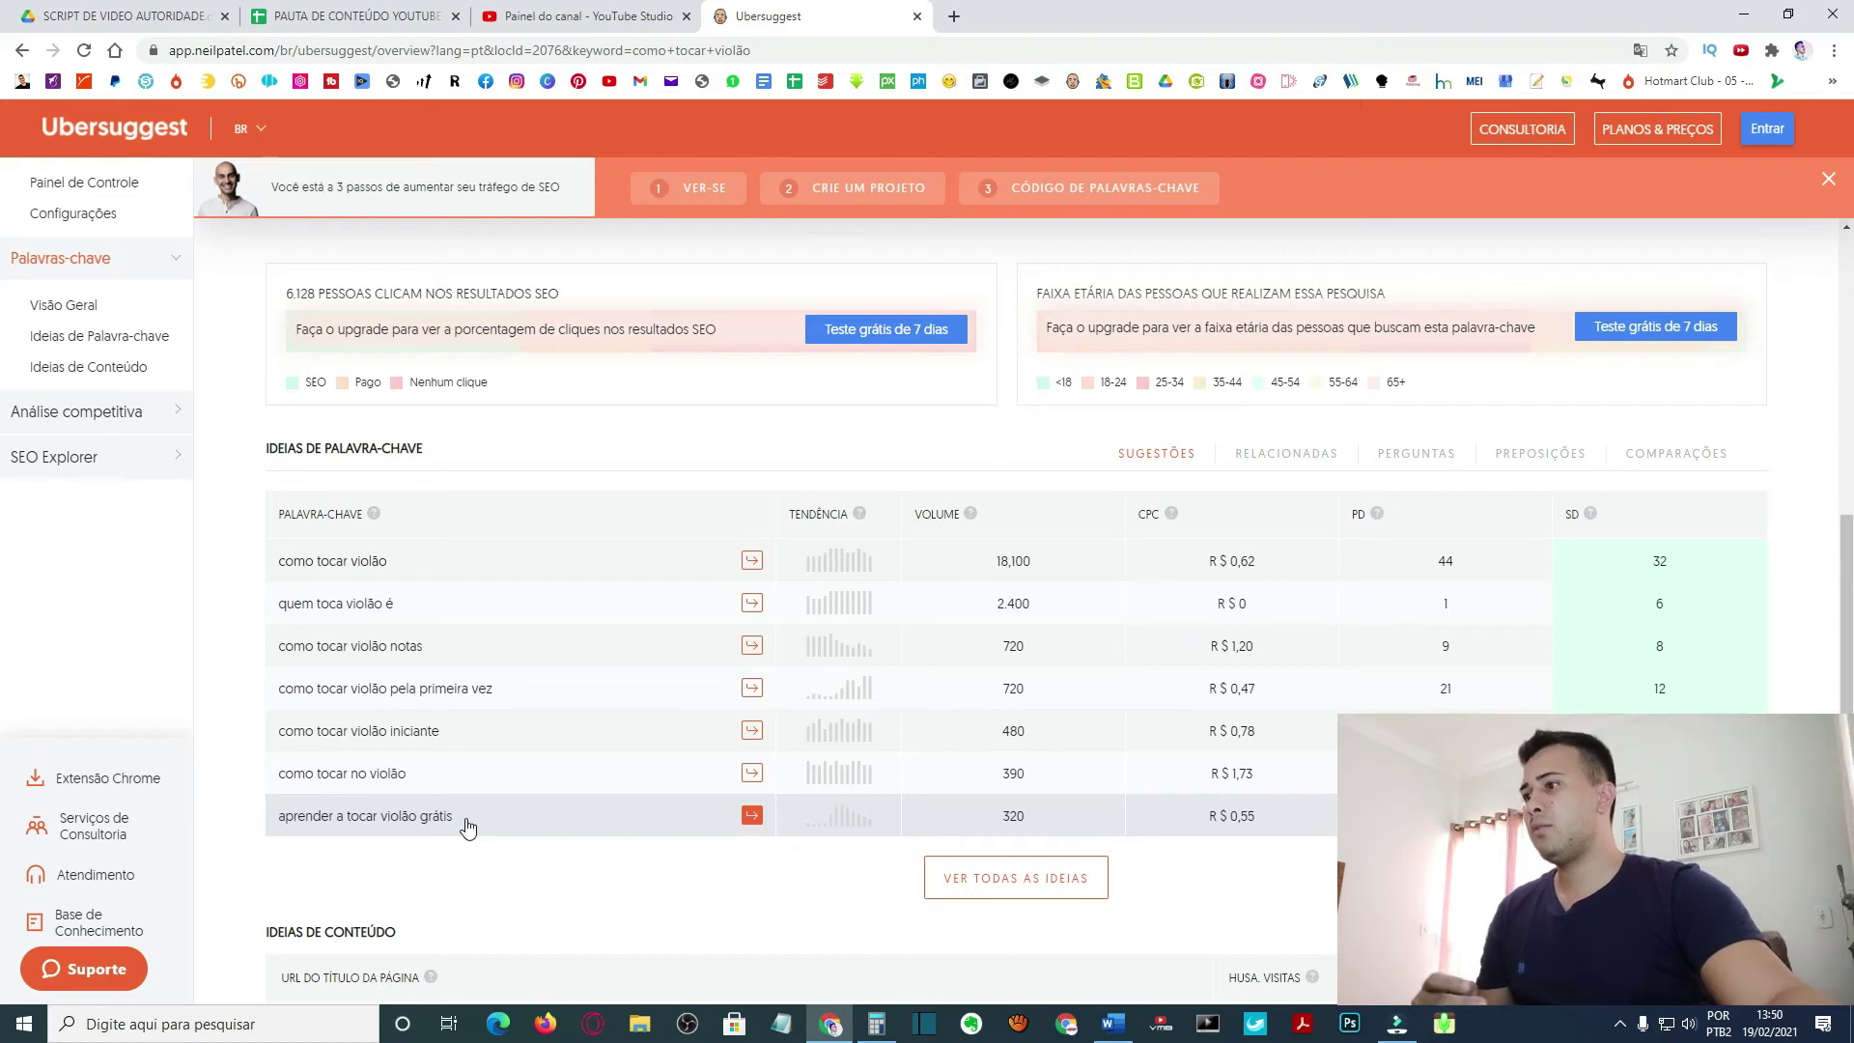
scroll(474, 820, "up", 1)
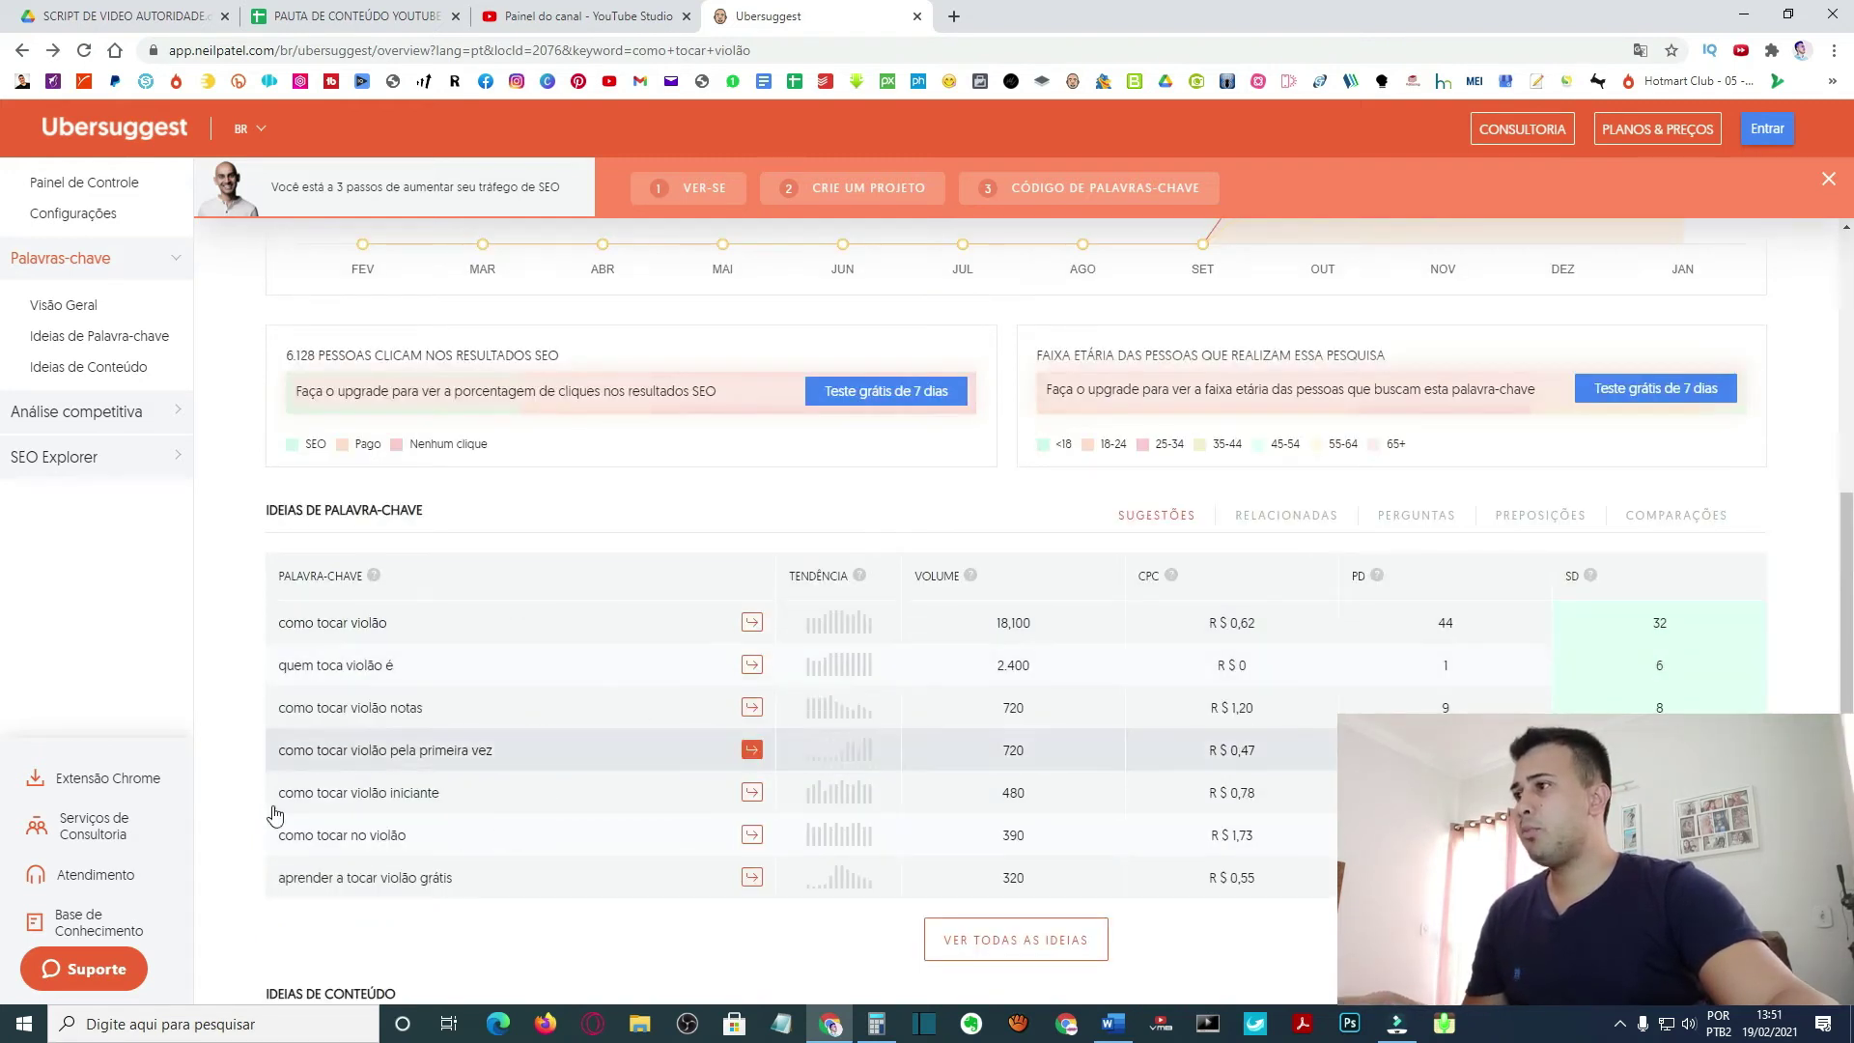
left_click(79, 340)
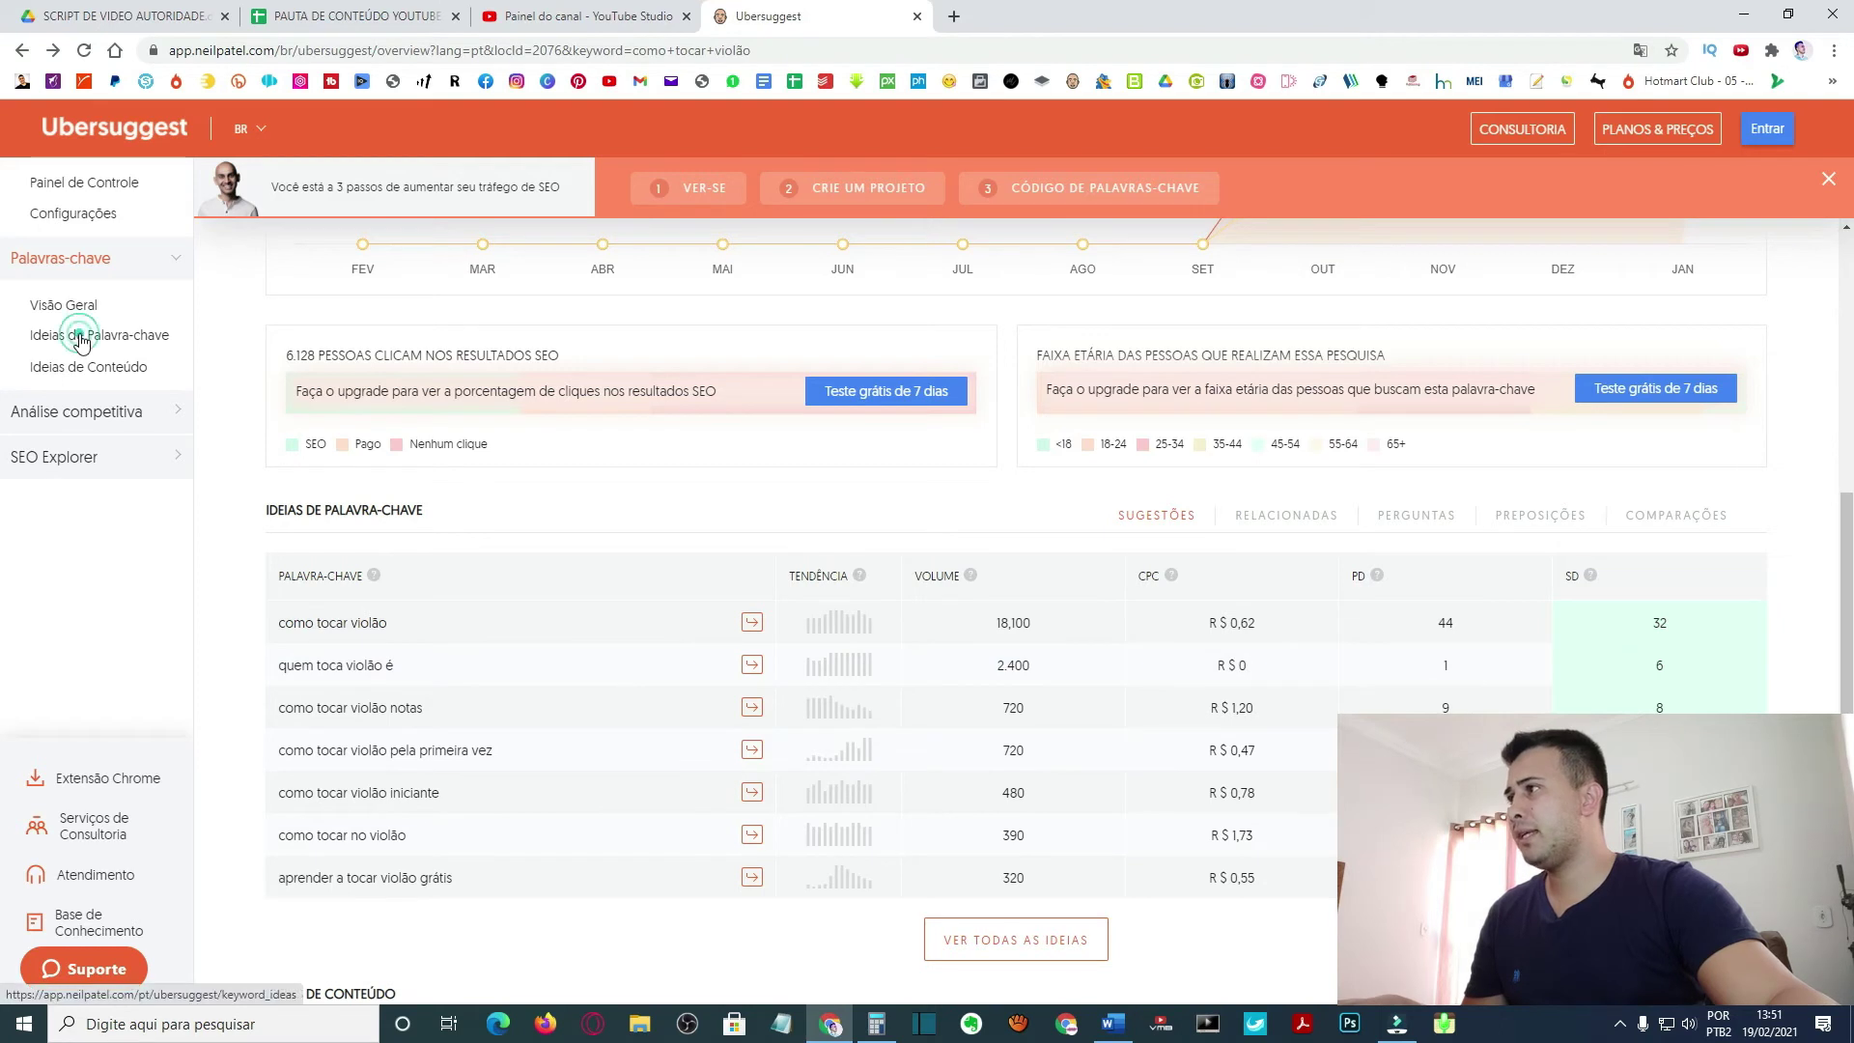
left_click(256, 562)
left_click(256, 604)
left_click(257, 645)
left_click_drag(257, 687, 257, 889)
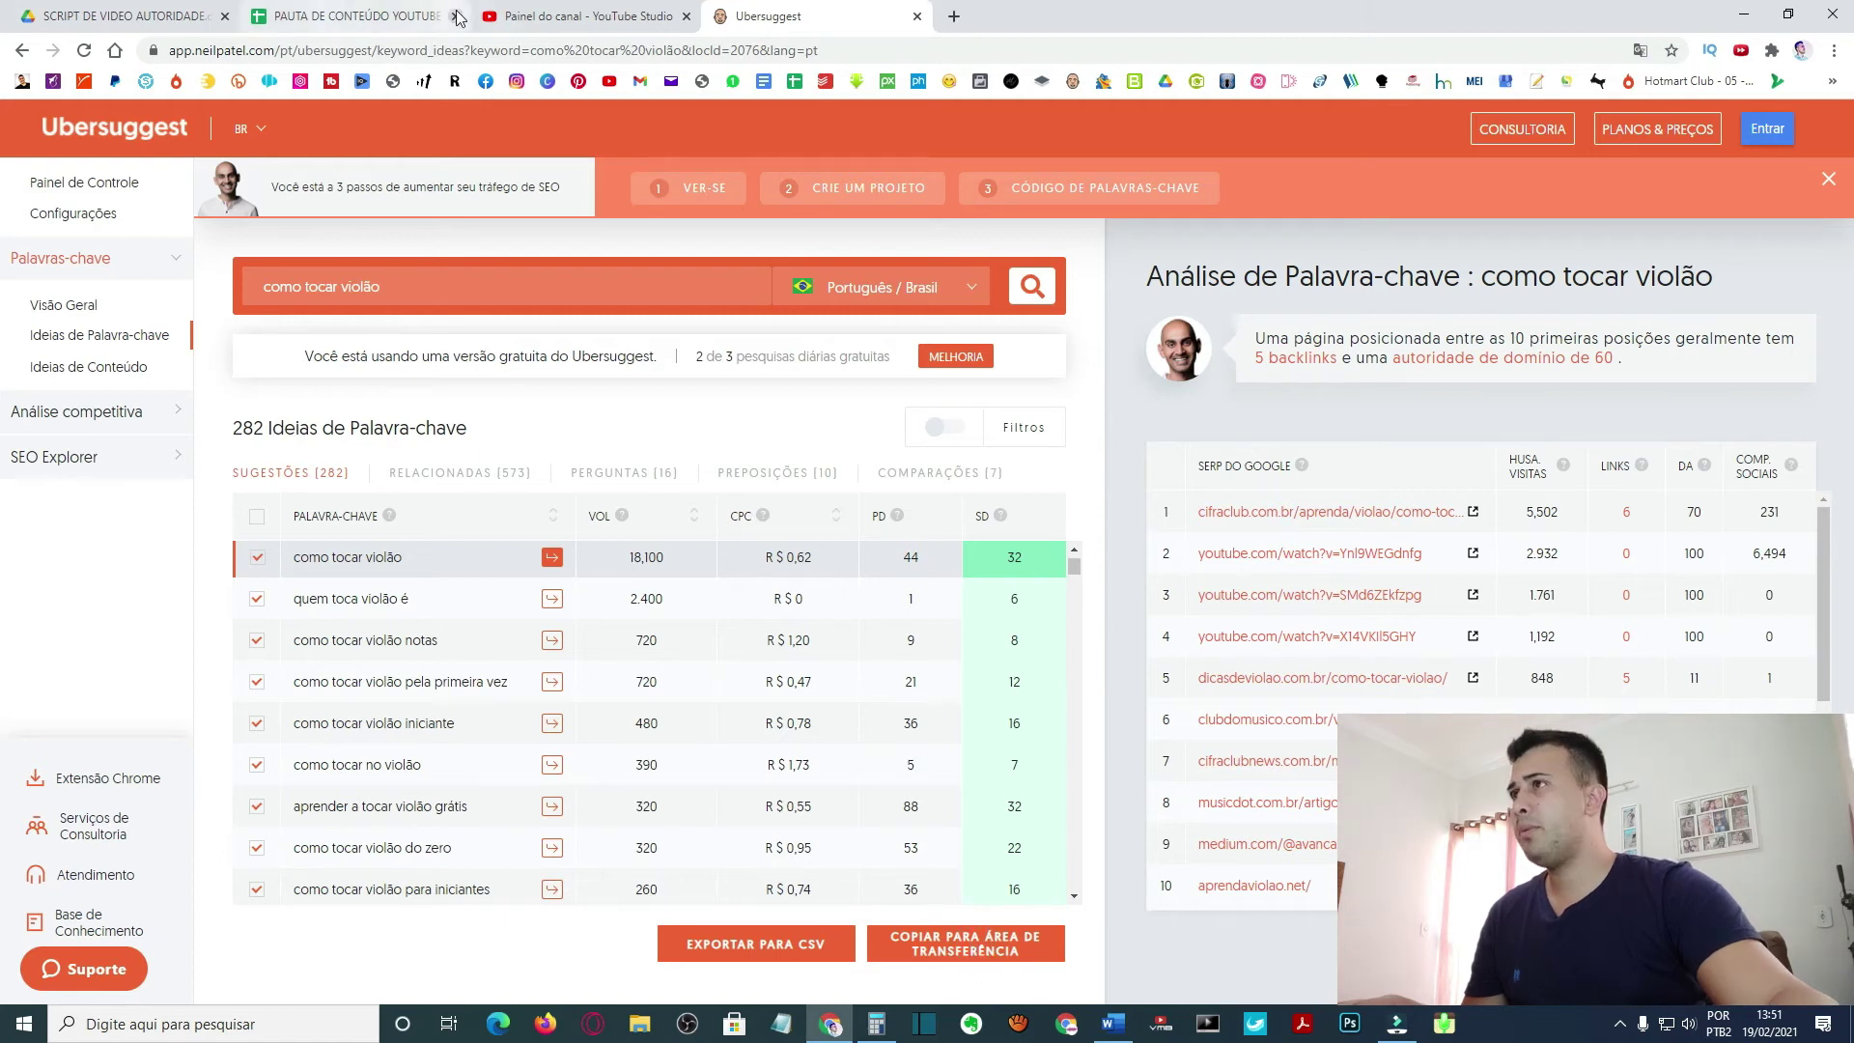
Paste the nine copied keyword suggestions into a blank note in Bloco de Notas.
left_click(584, 17)
key("alt+Tab")
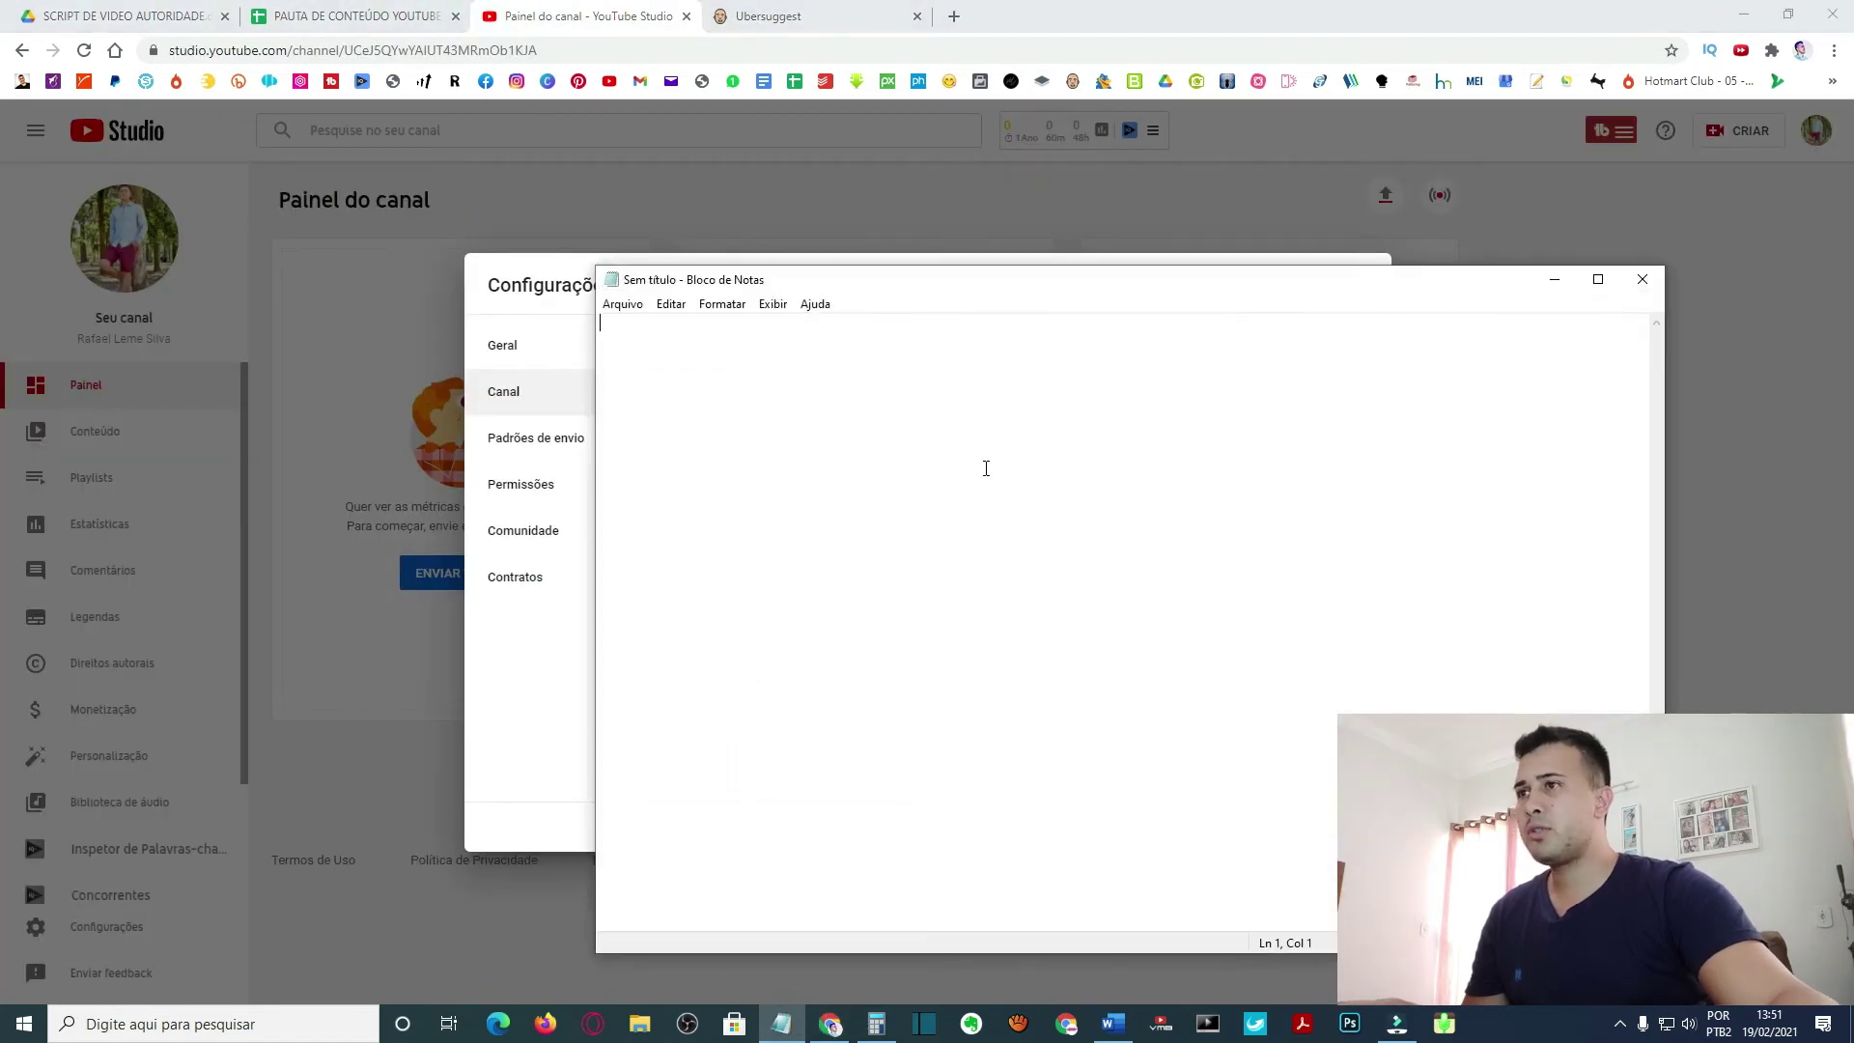
key("ctrl+v")
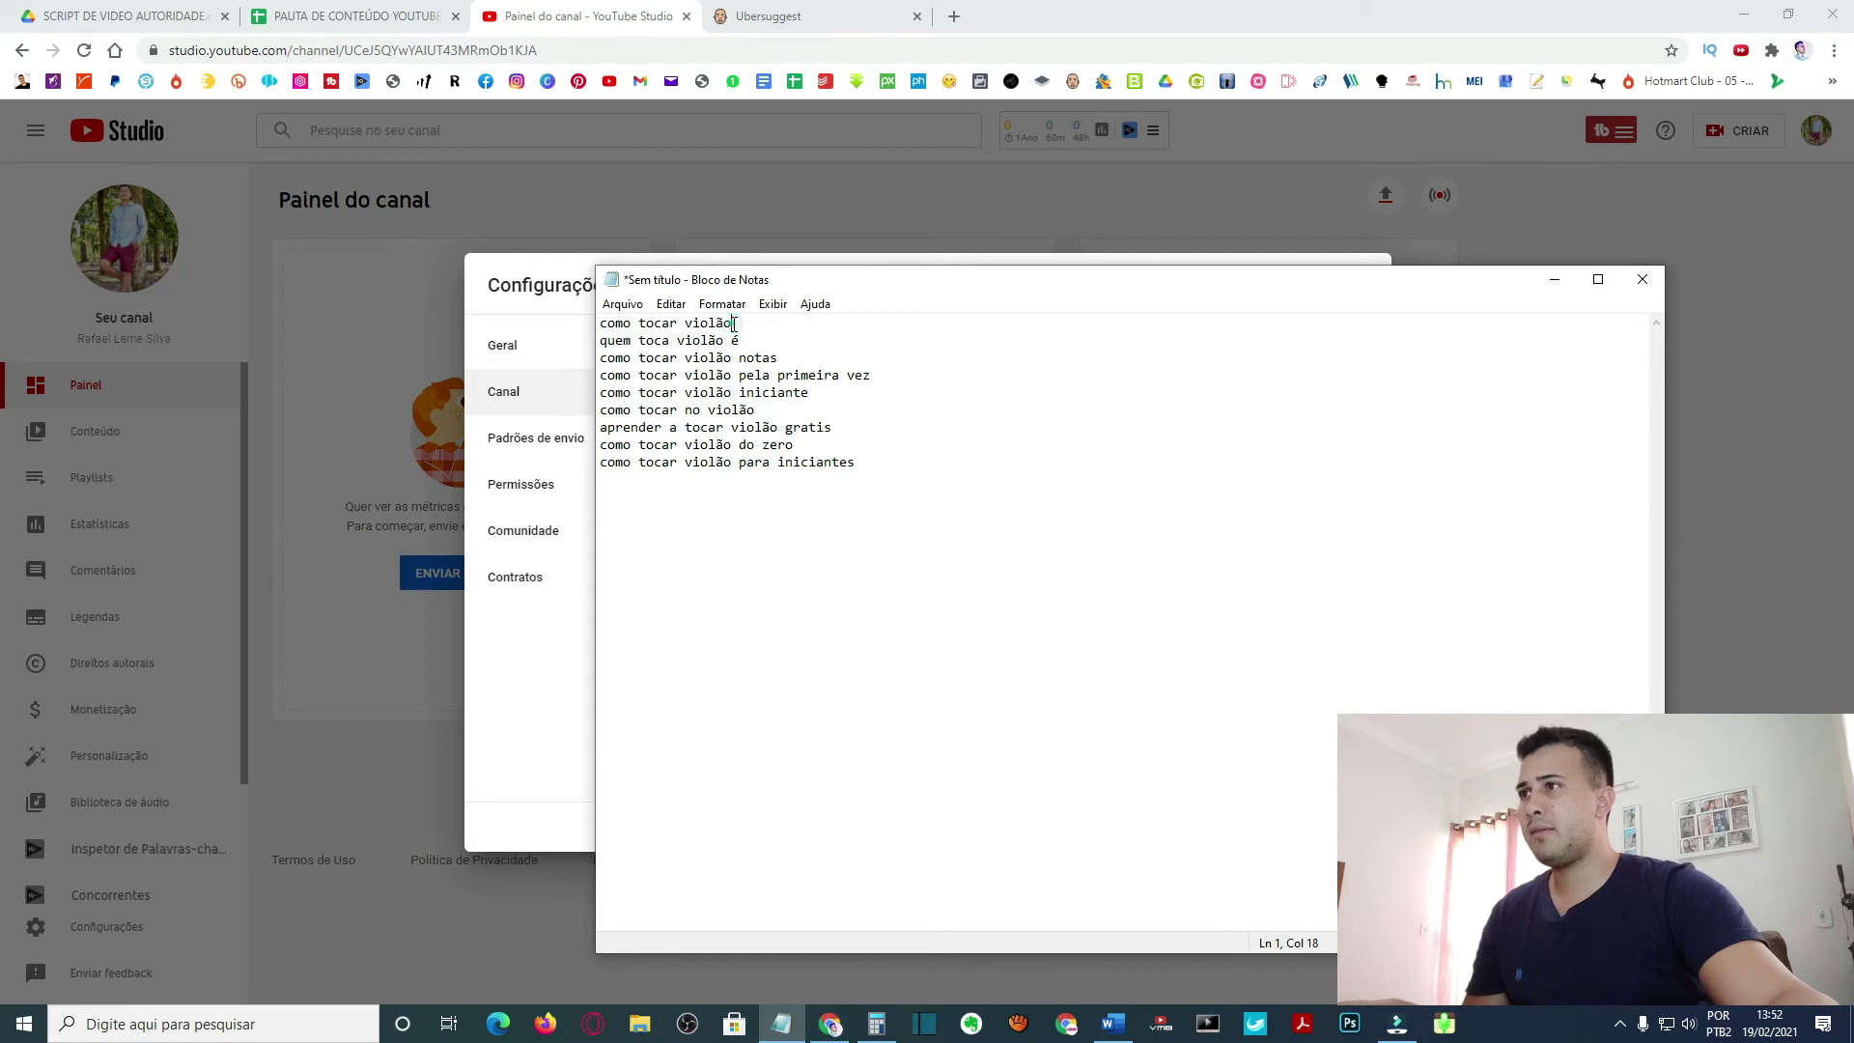
Add a comma at the end of each of the nine keyword lines in the note.
type(",")
left_click(801, 340)
type(",")
left_click(807, 358)
type(",,")
left_click(816, 392)
type(",")
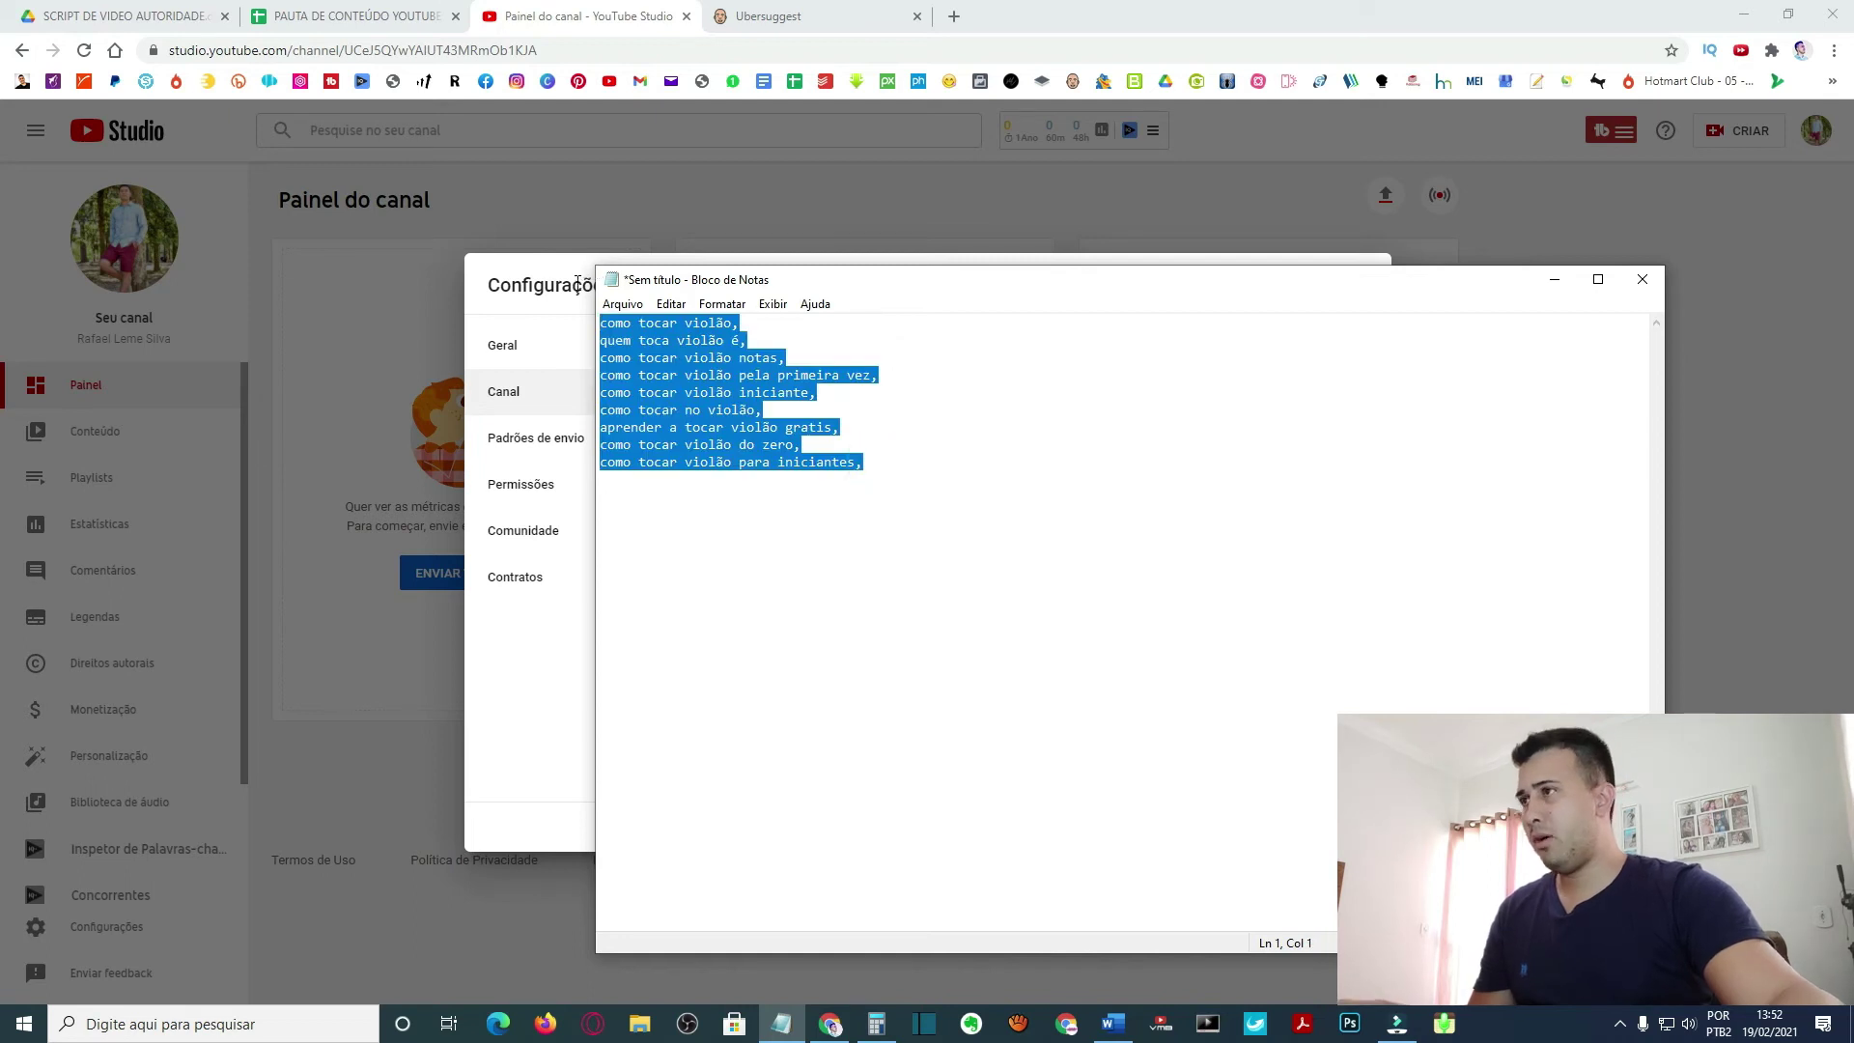
Copy the comma-separated keyword list from the note into the channel's keywords in the YouTube Studio settings.
left_click(532, 307)
left_click(862, 631)
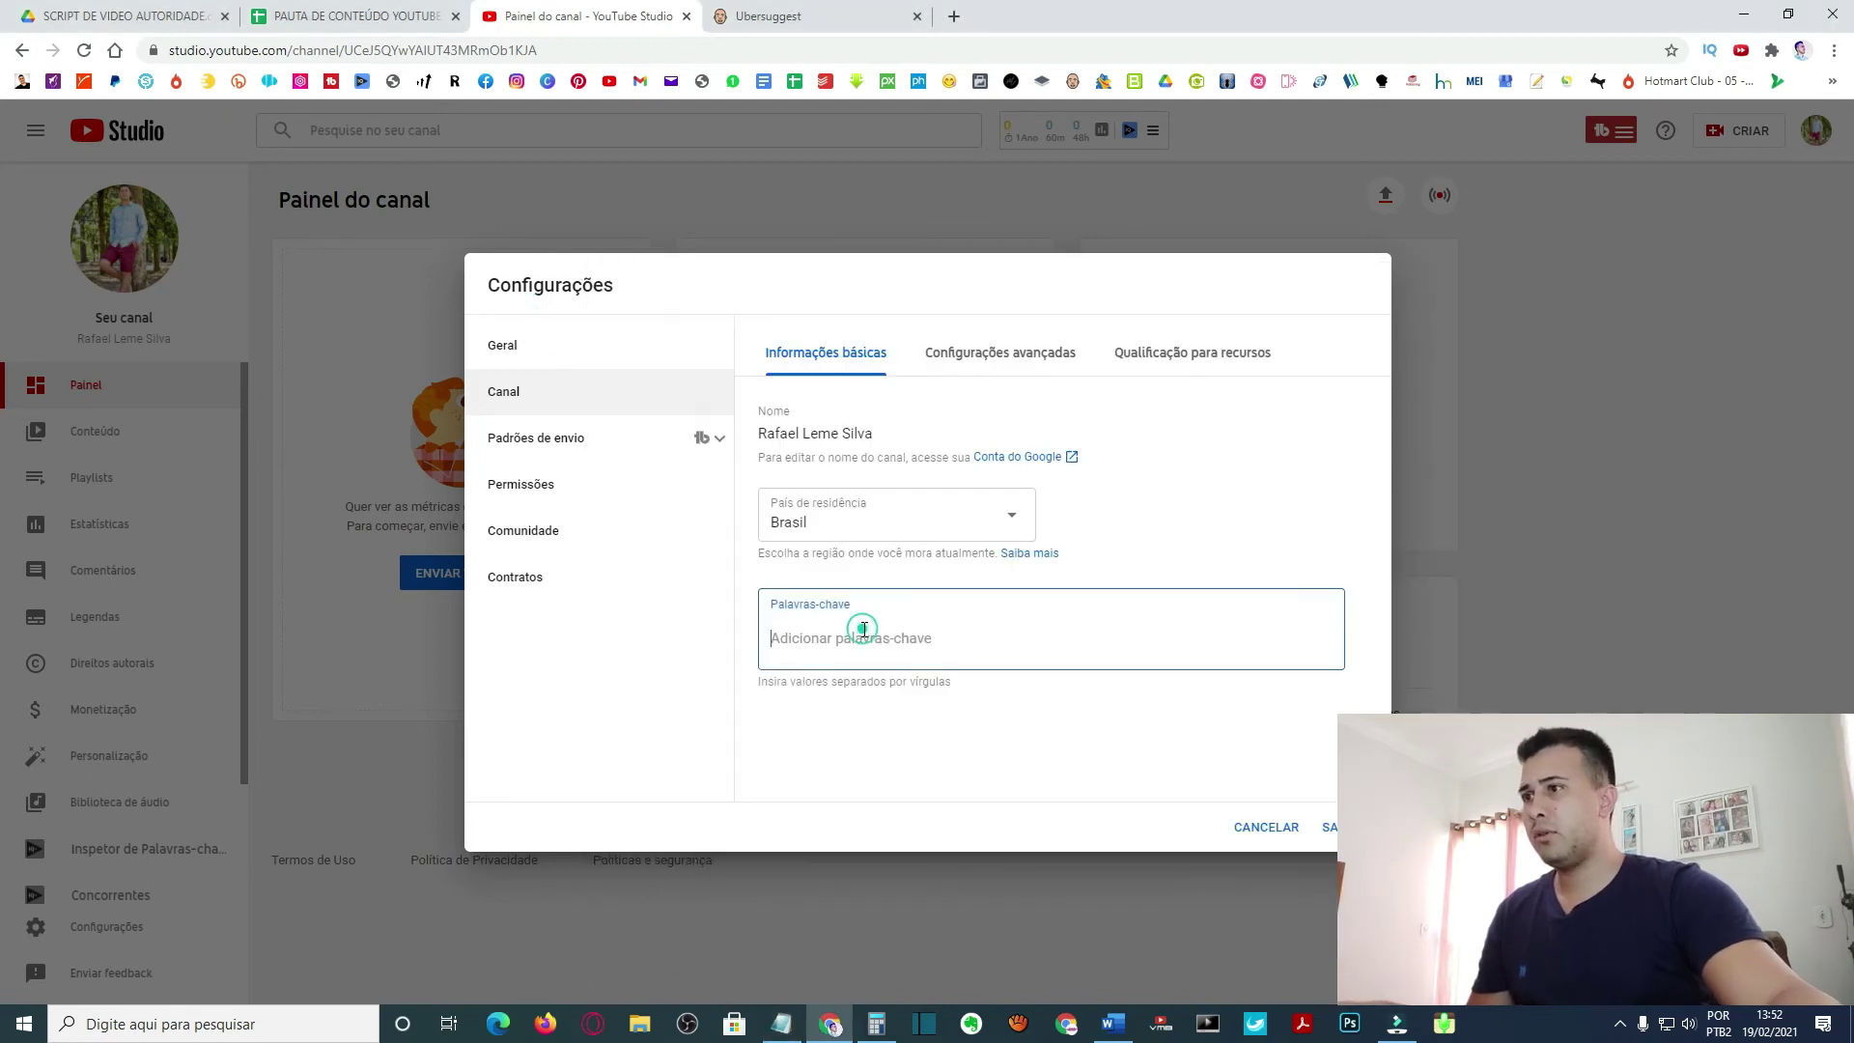
key("ctrl+v")
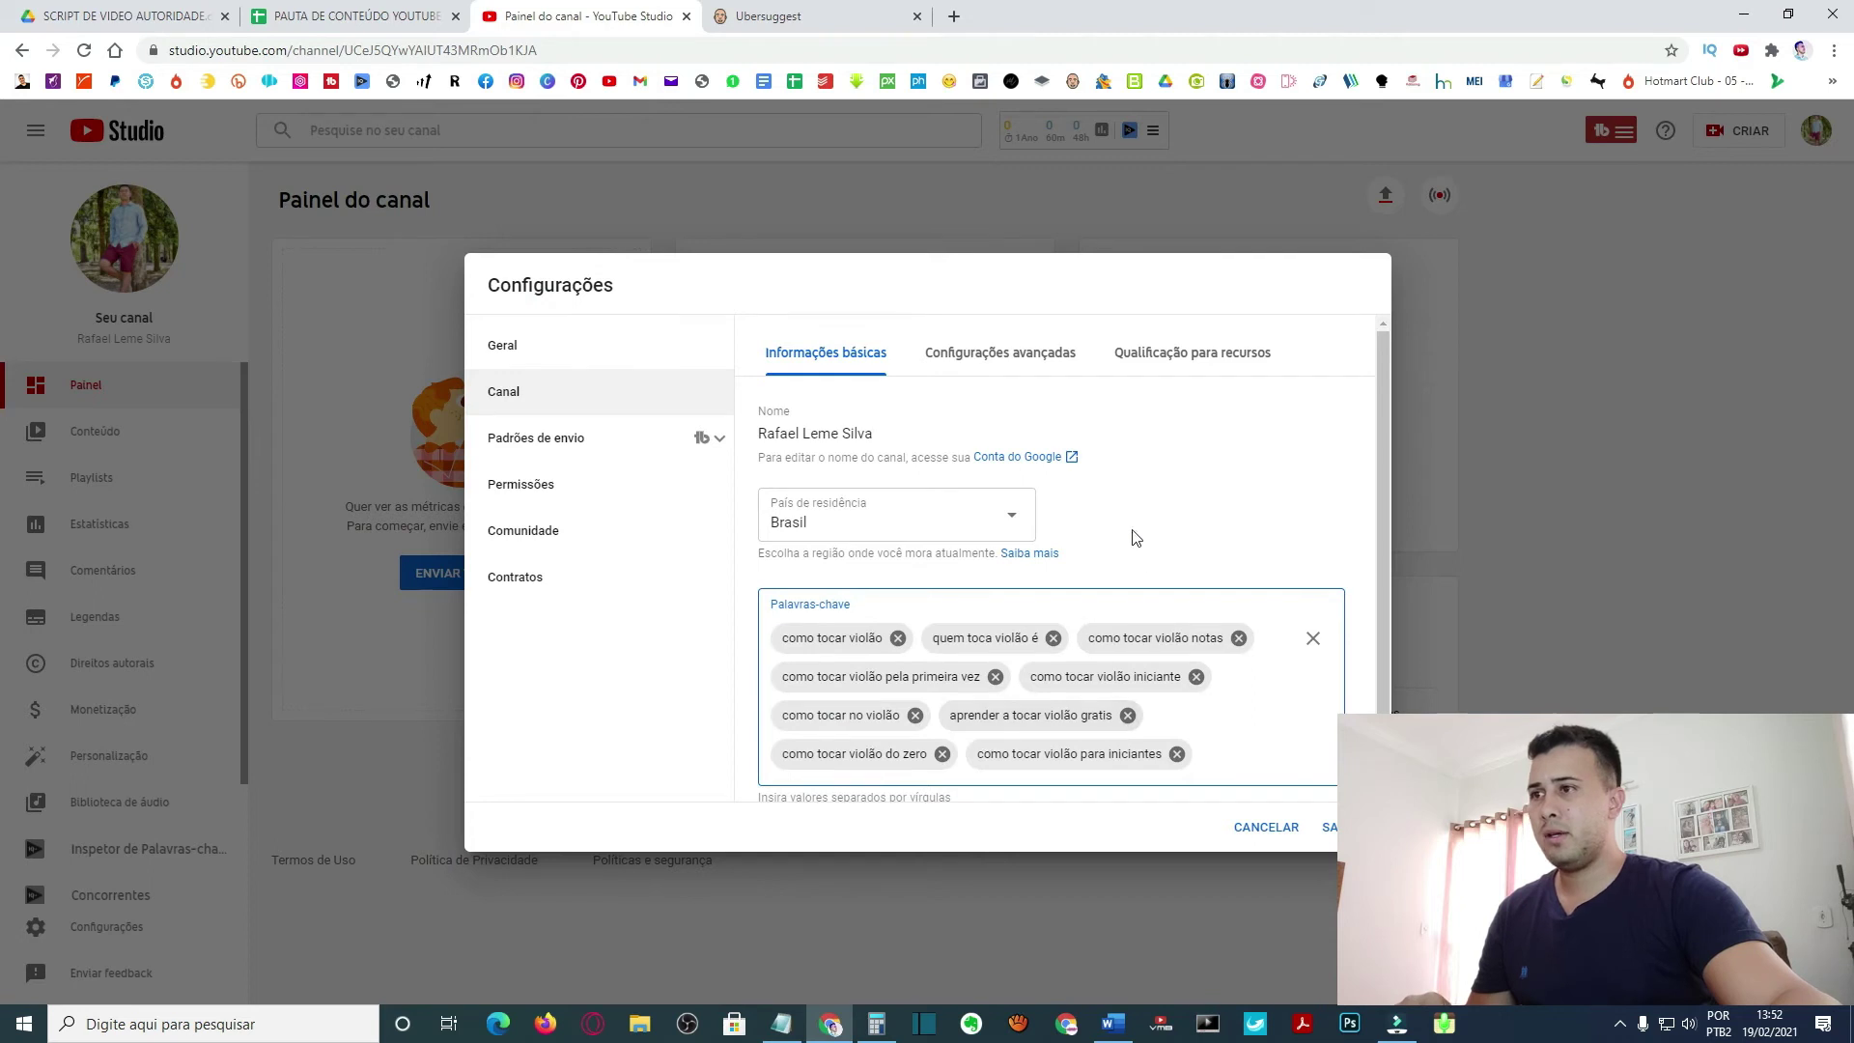
Turn off the display of the channel's subscriber count in its advanced settings.
left_click(1021, 364)
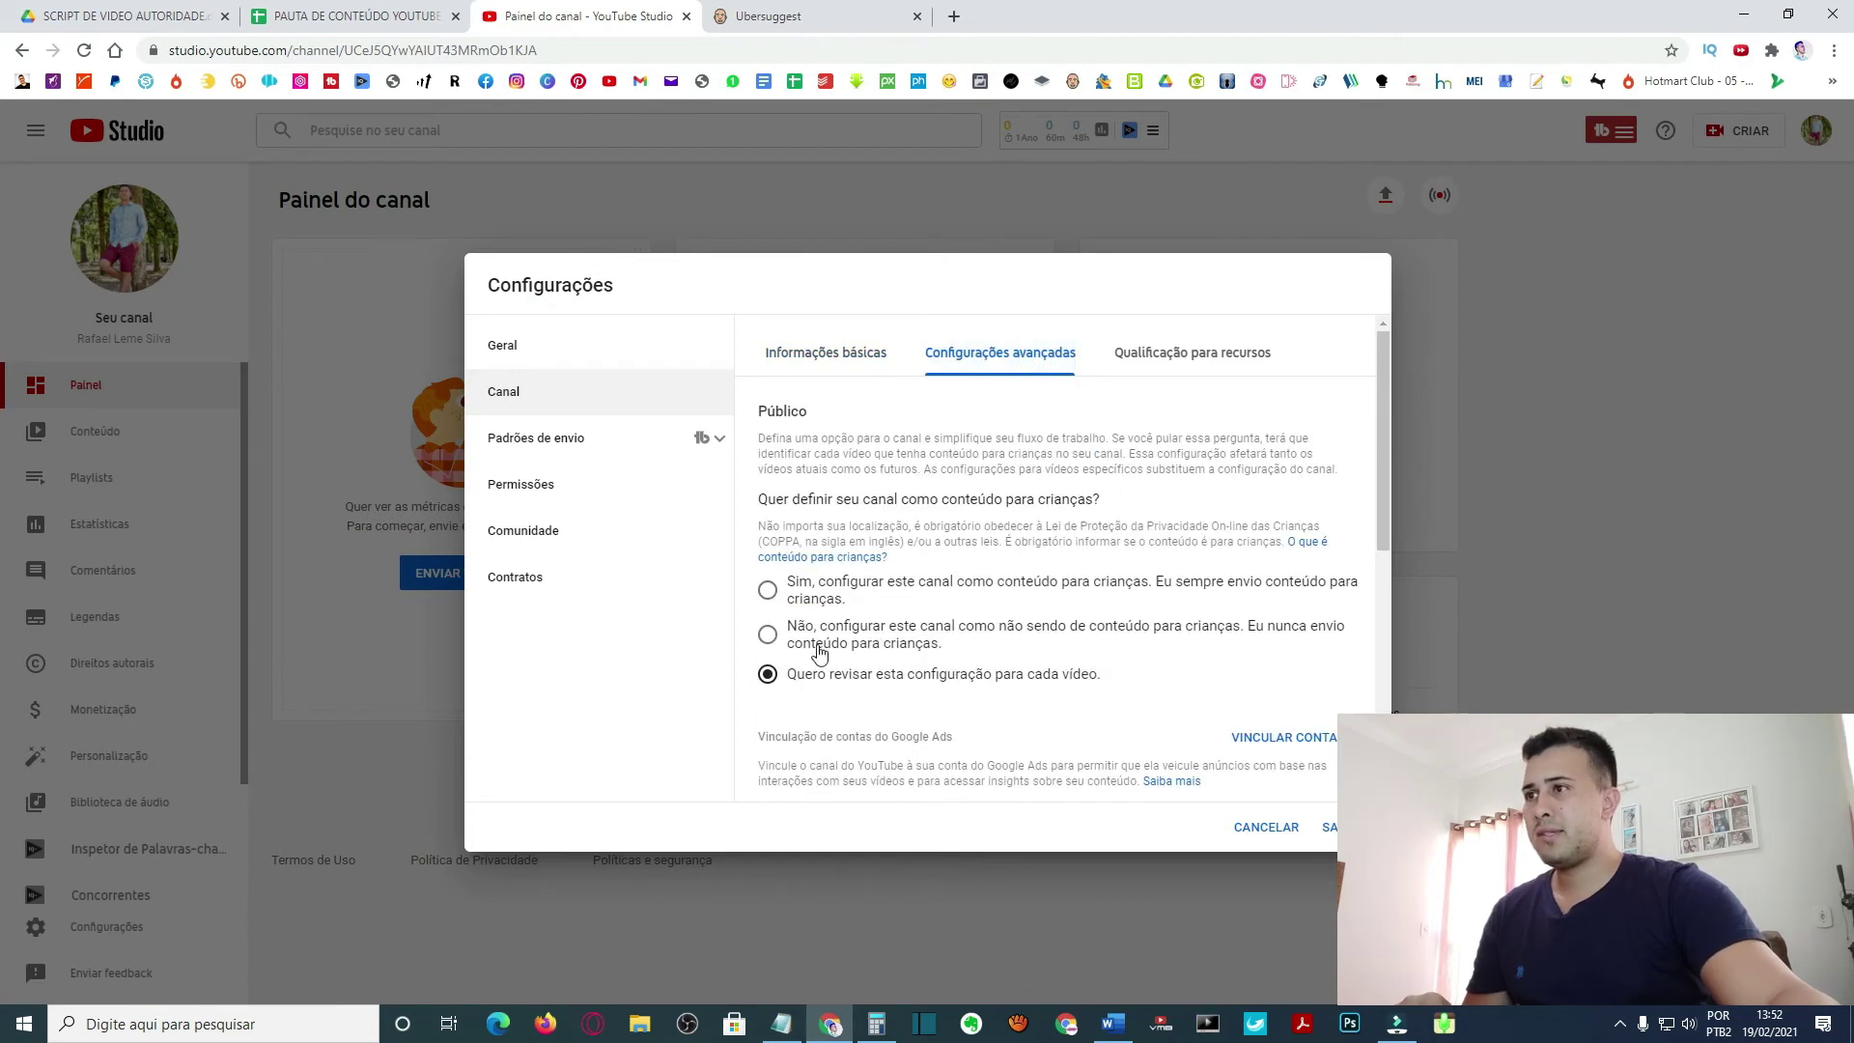
scroll(964, 524, "down", 10)
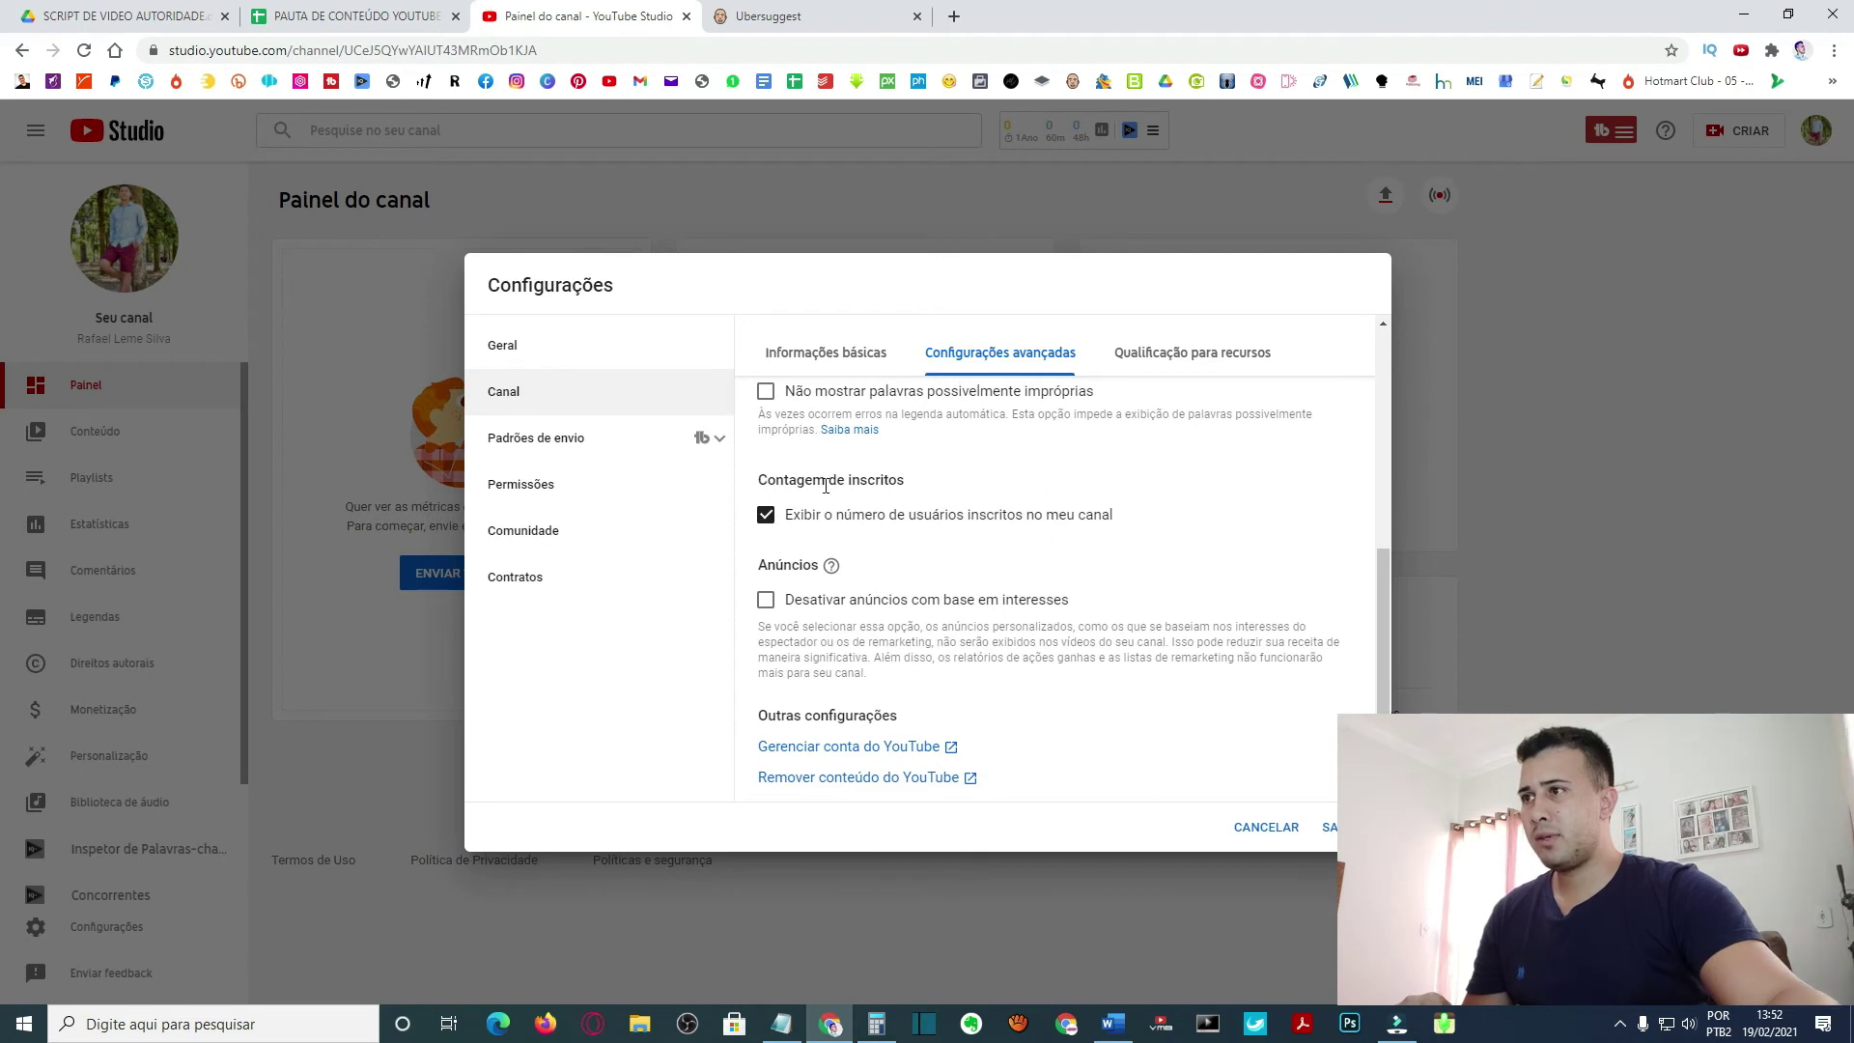
left_click(767, 517)
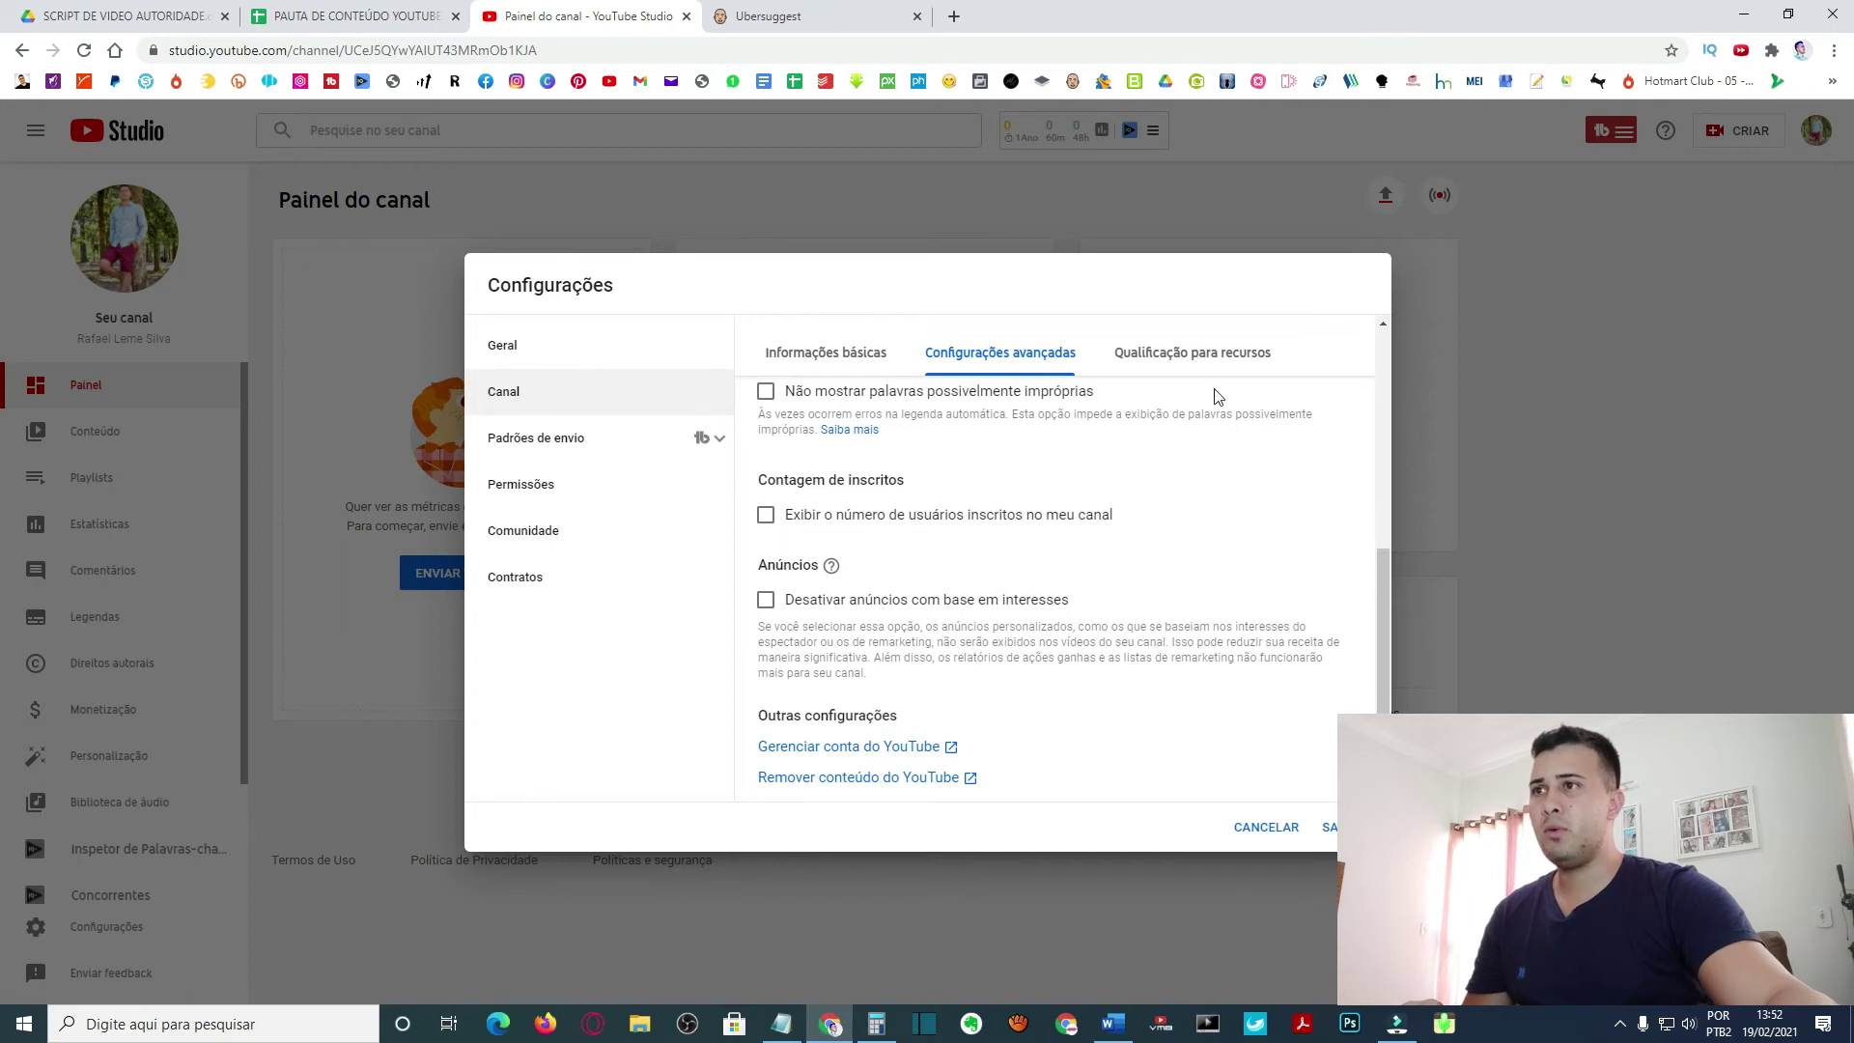
Examine the title, description, visibility and tag fields in the basic information of the upload defaults.
left_click(558, 397)
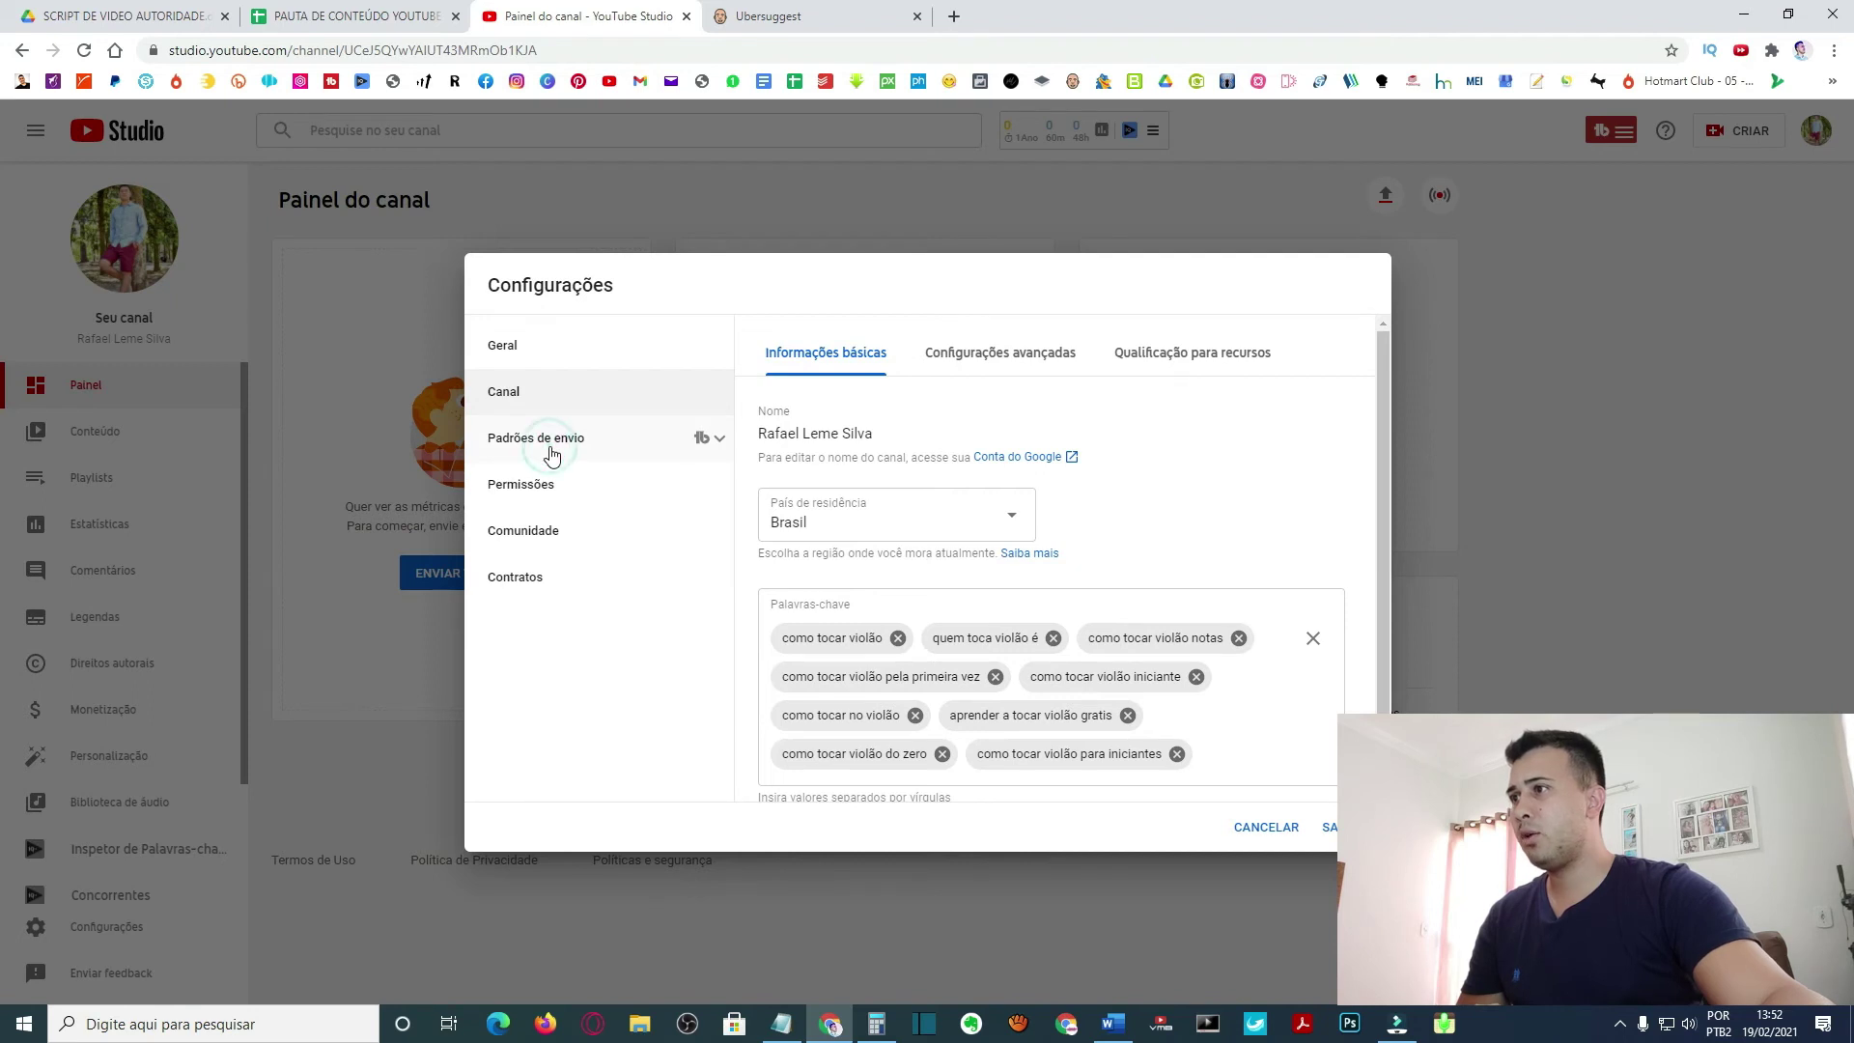
left_click(548, 446)
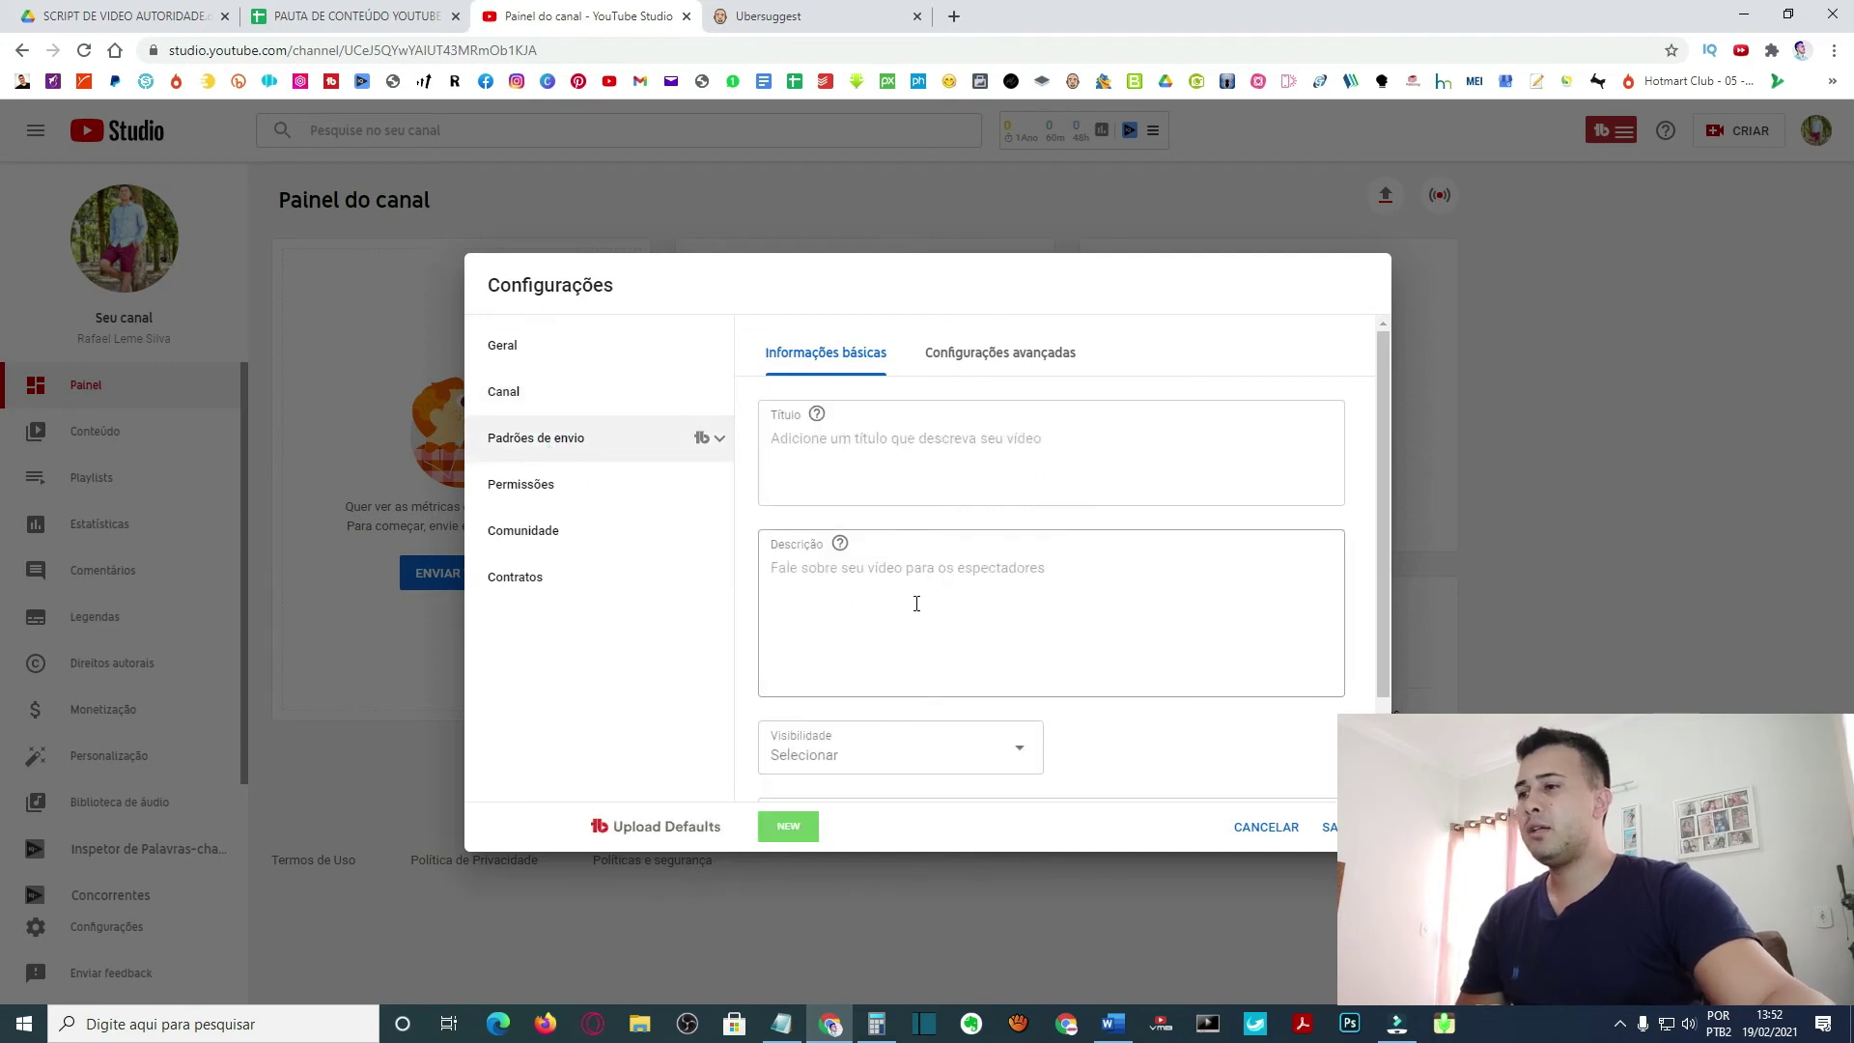
scroll(914, 605, "down", 2)
left_click(916, 730)
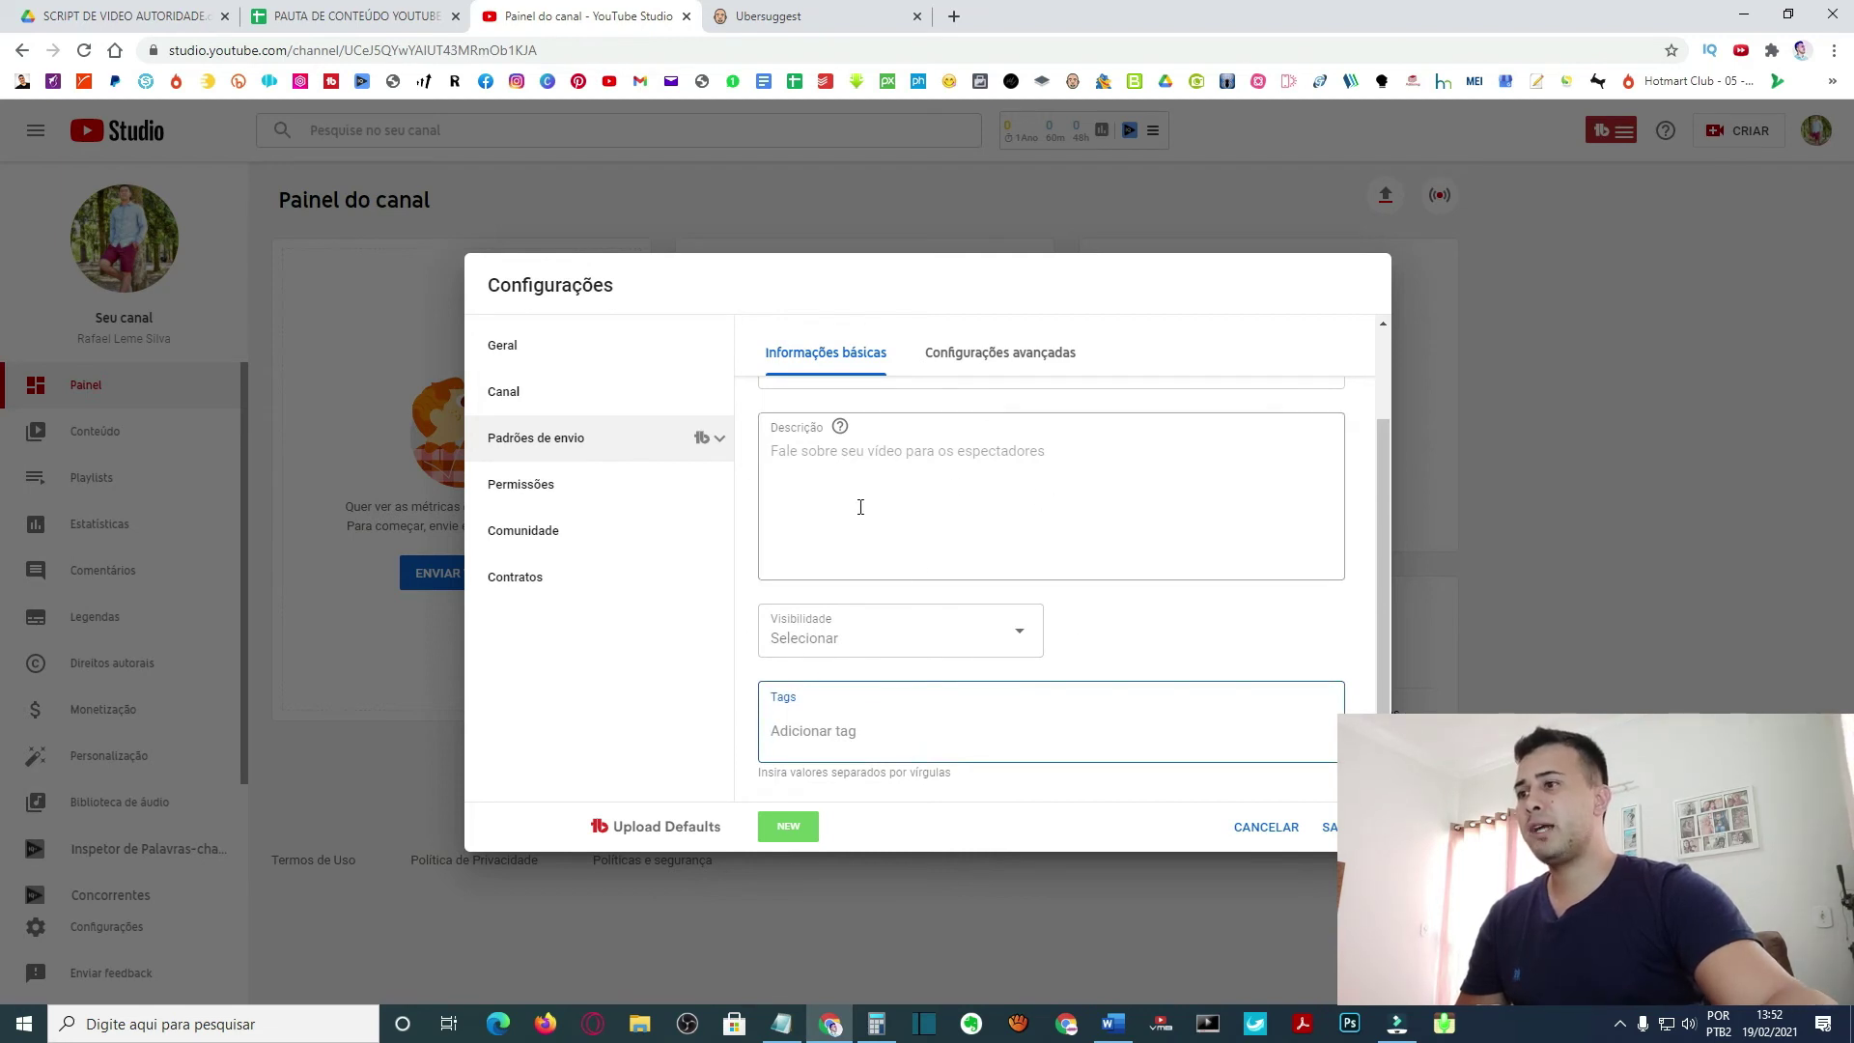
scroll(896, 741, "up", 2)
scroll(985, 580, "down", 2)
scroll(999, 695, "up", 2)
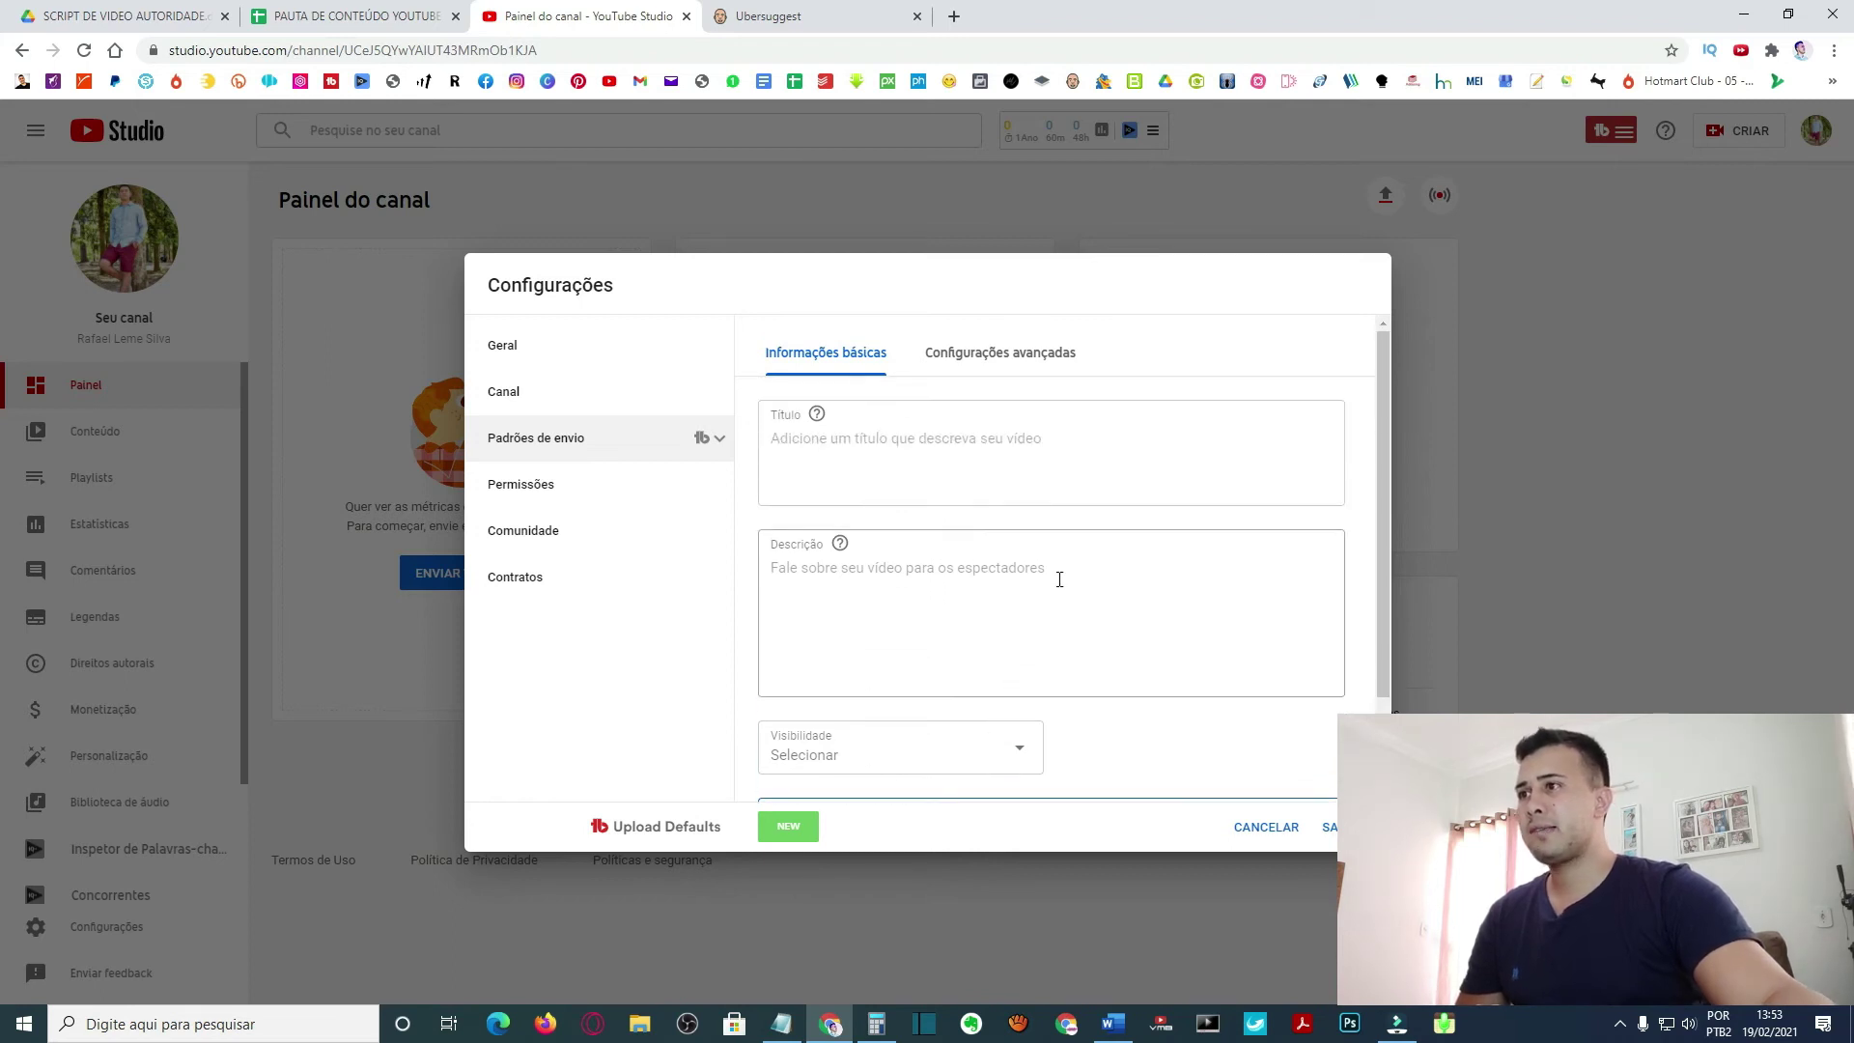
scroll(980, 589, "down", 2)
scroll(932, 526, "up", 2)
scroll(965, 517, "up", 1)
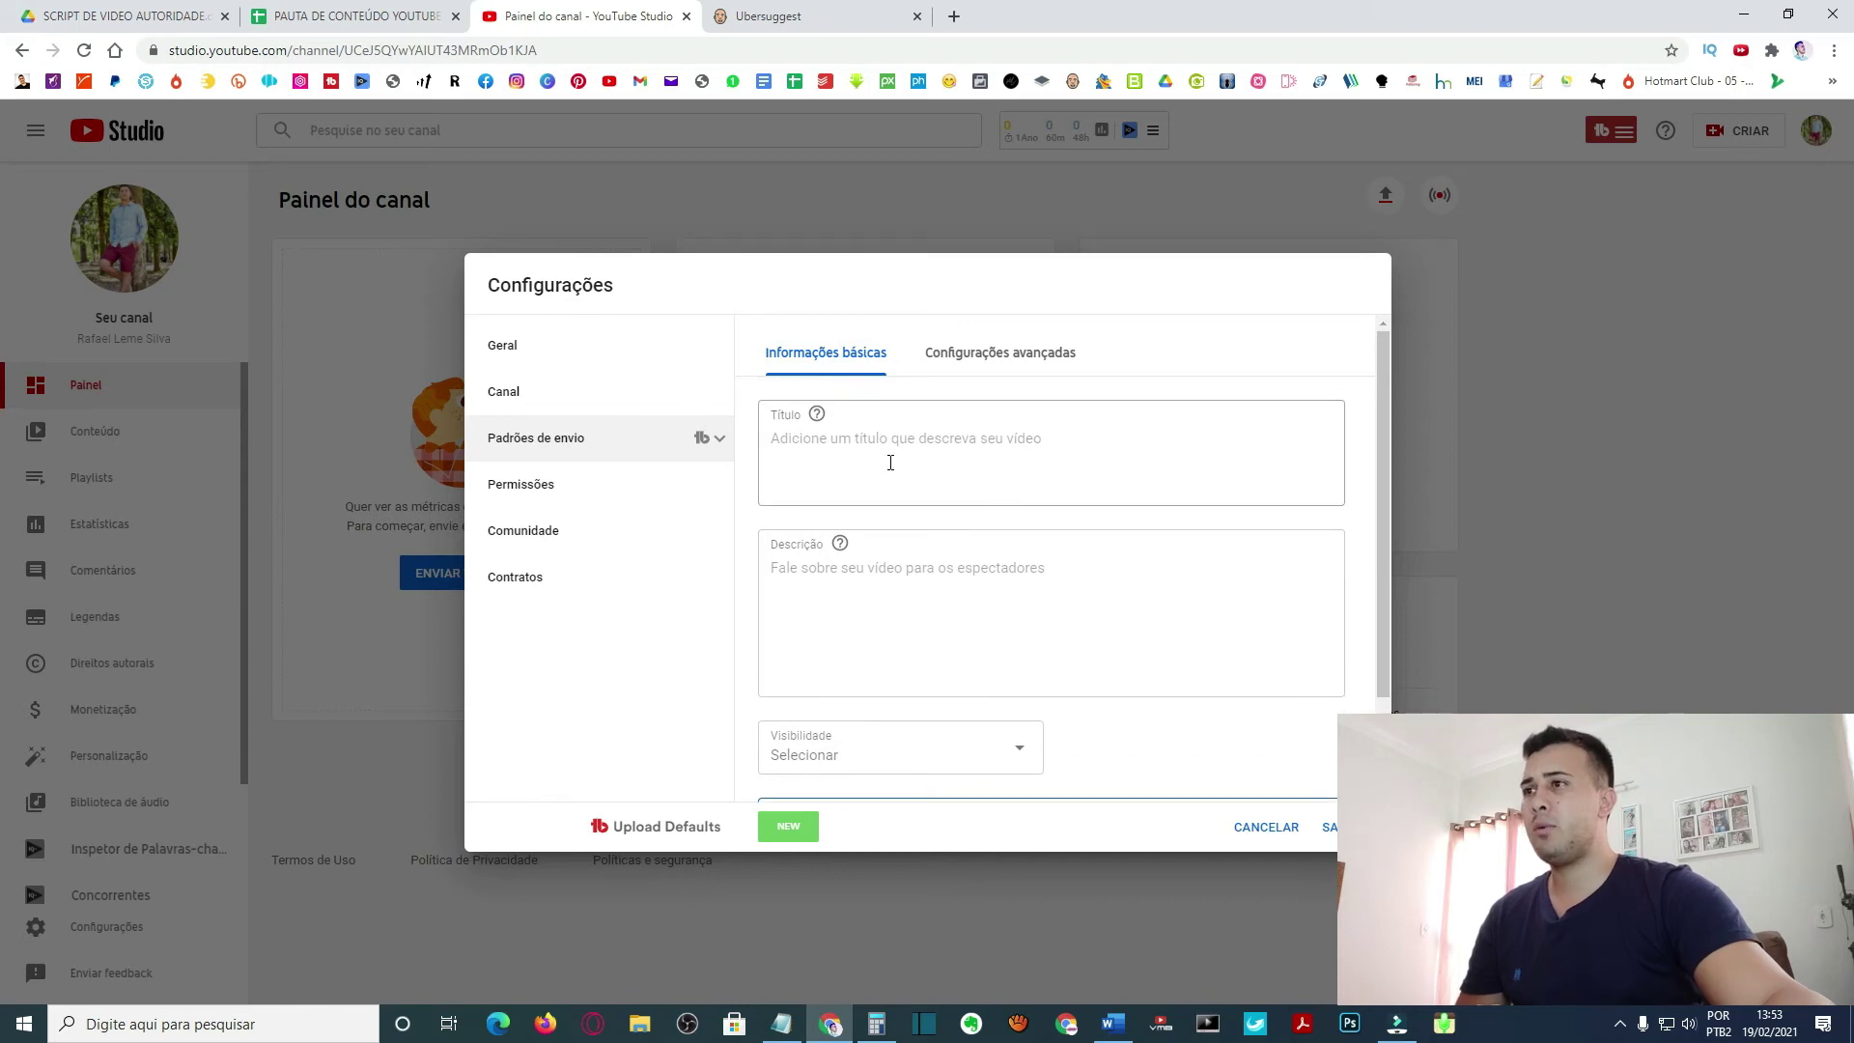
Add the copied comma-separated keyword list as the default upload tags.
scroll(879, 657, "down", 2)
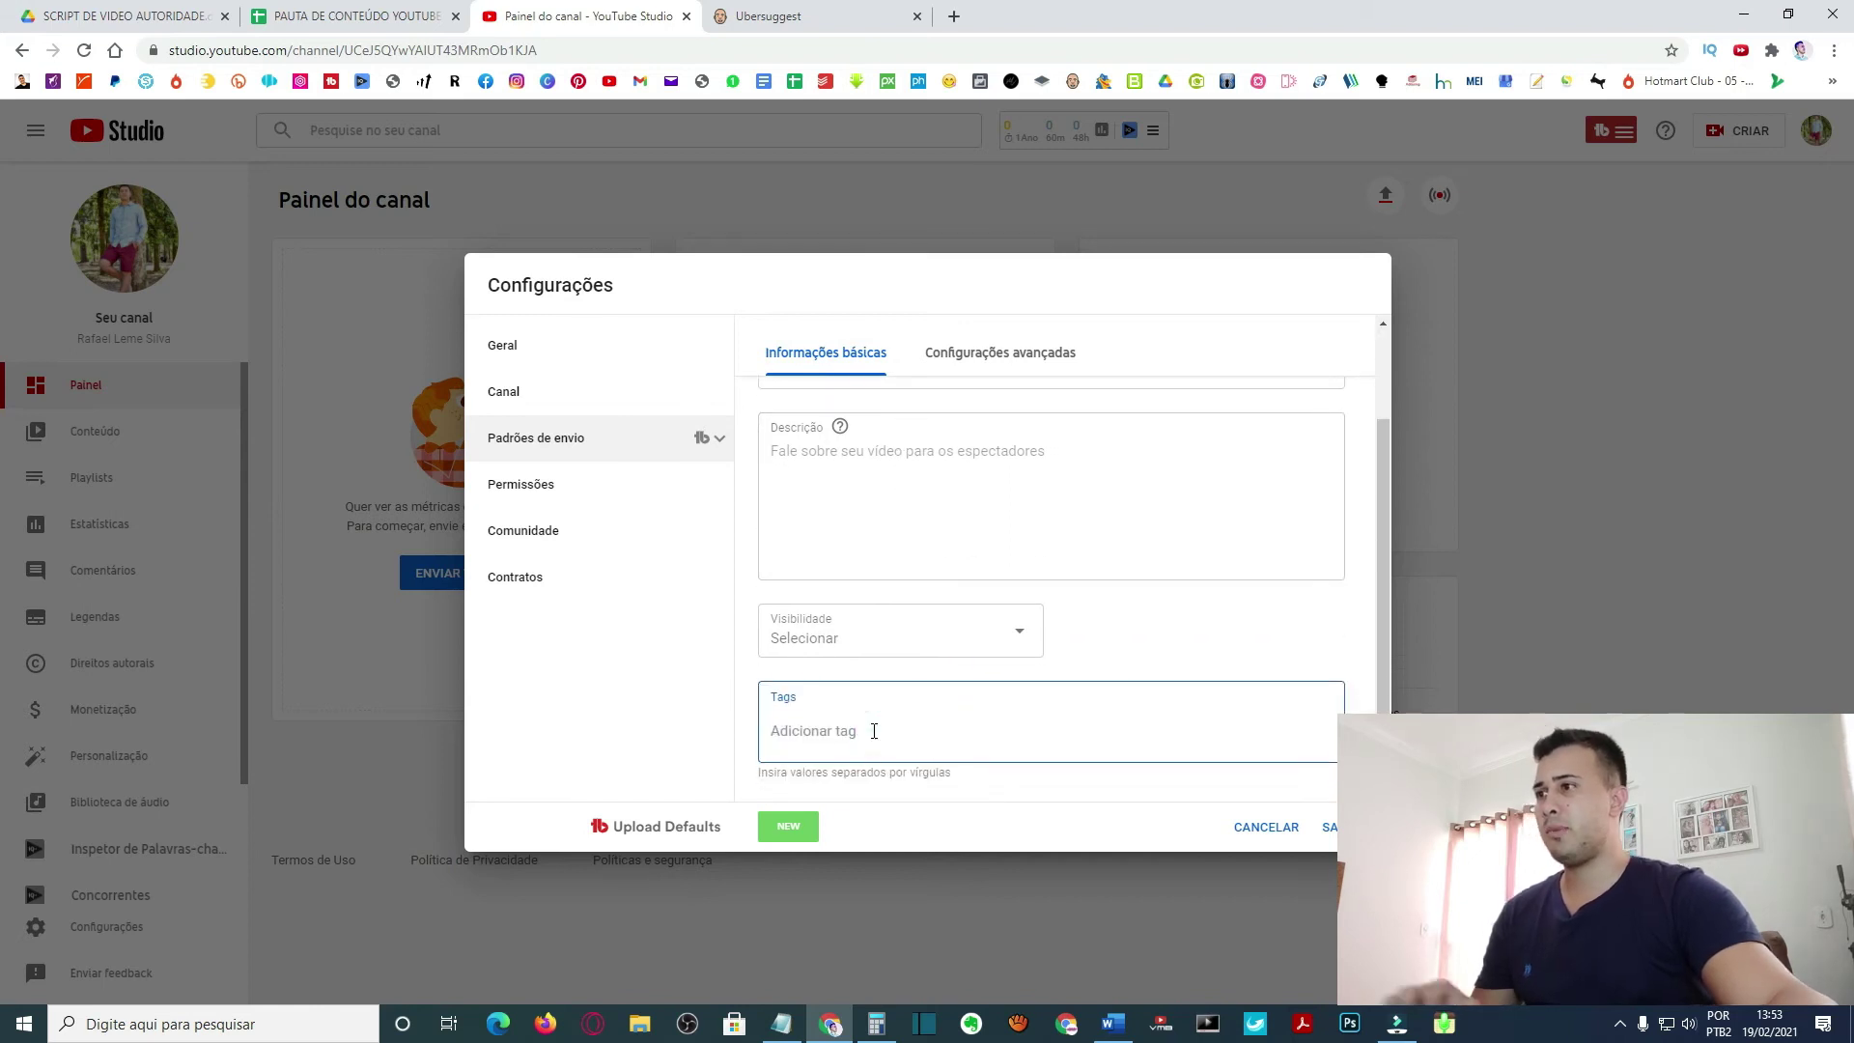
key("ctrl+v")
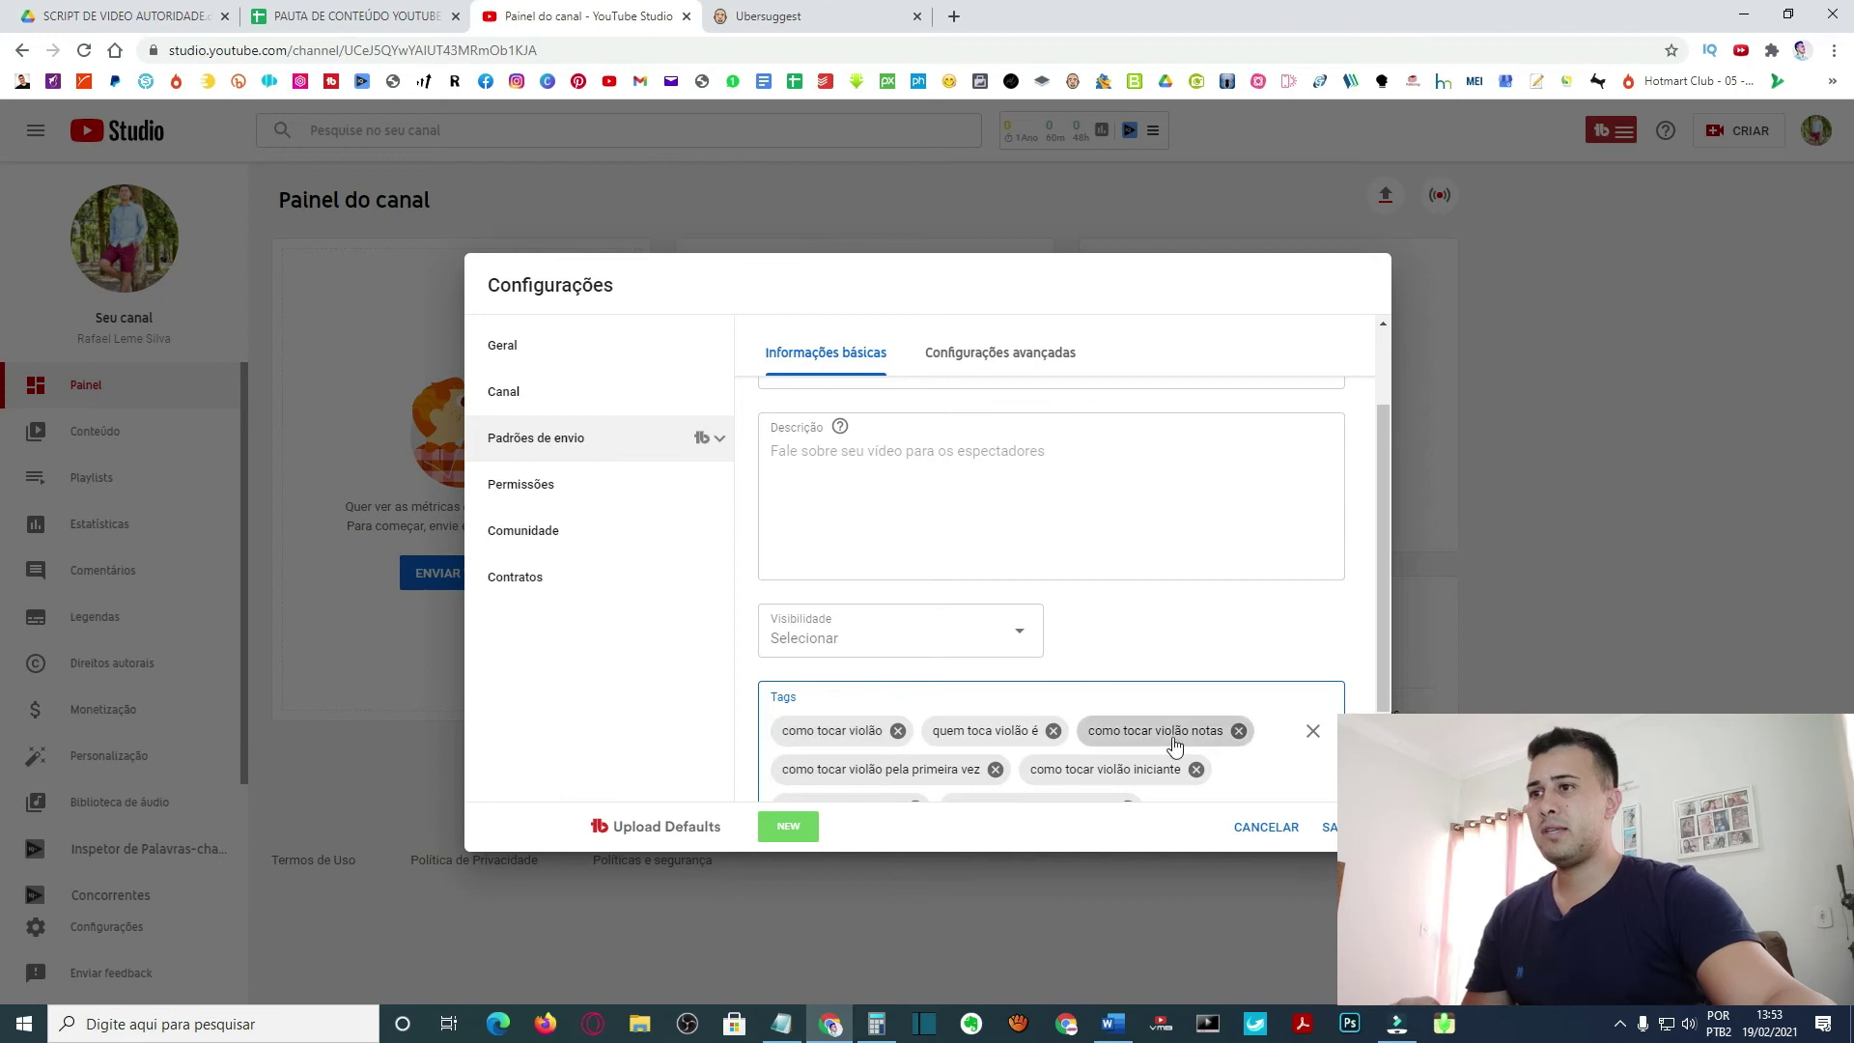
key("Return")
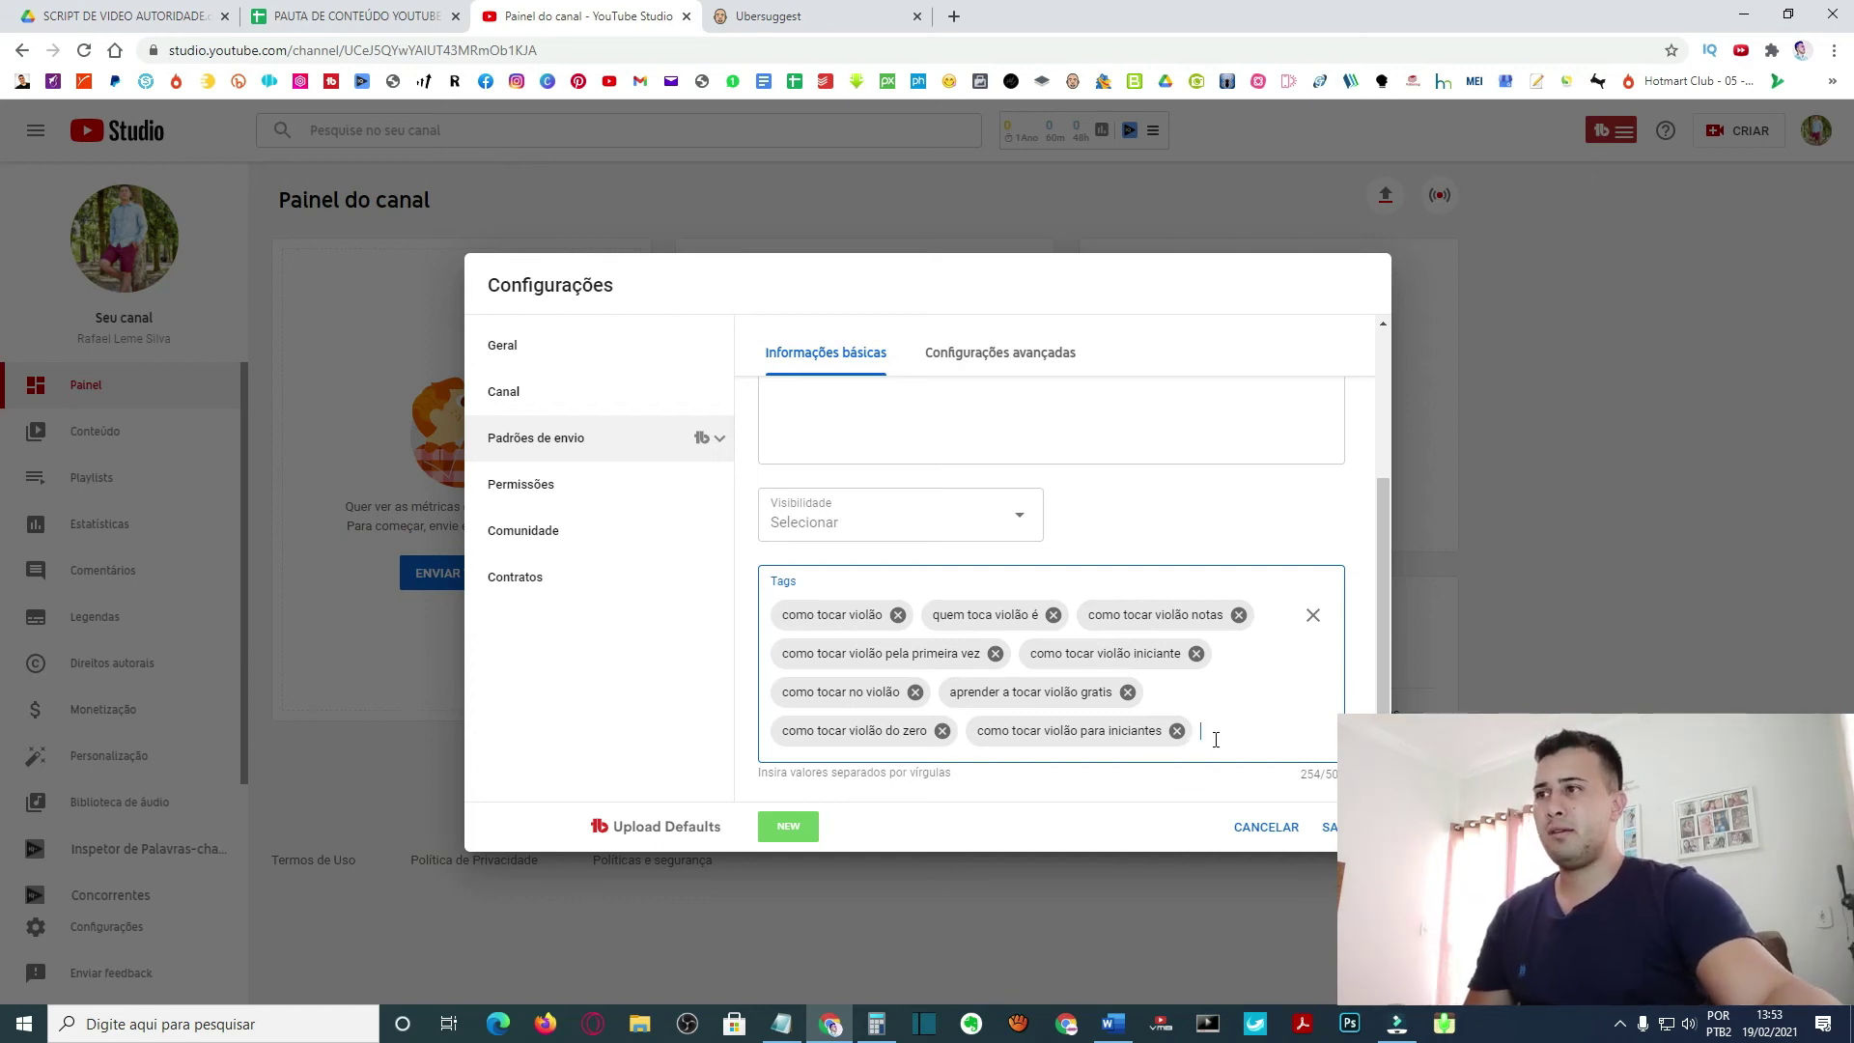
Set the default visibility for uploads to Não listado.
scroll(959, 620, "up", 3)
left_click(1009, 667)
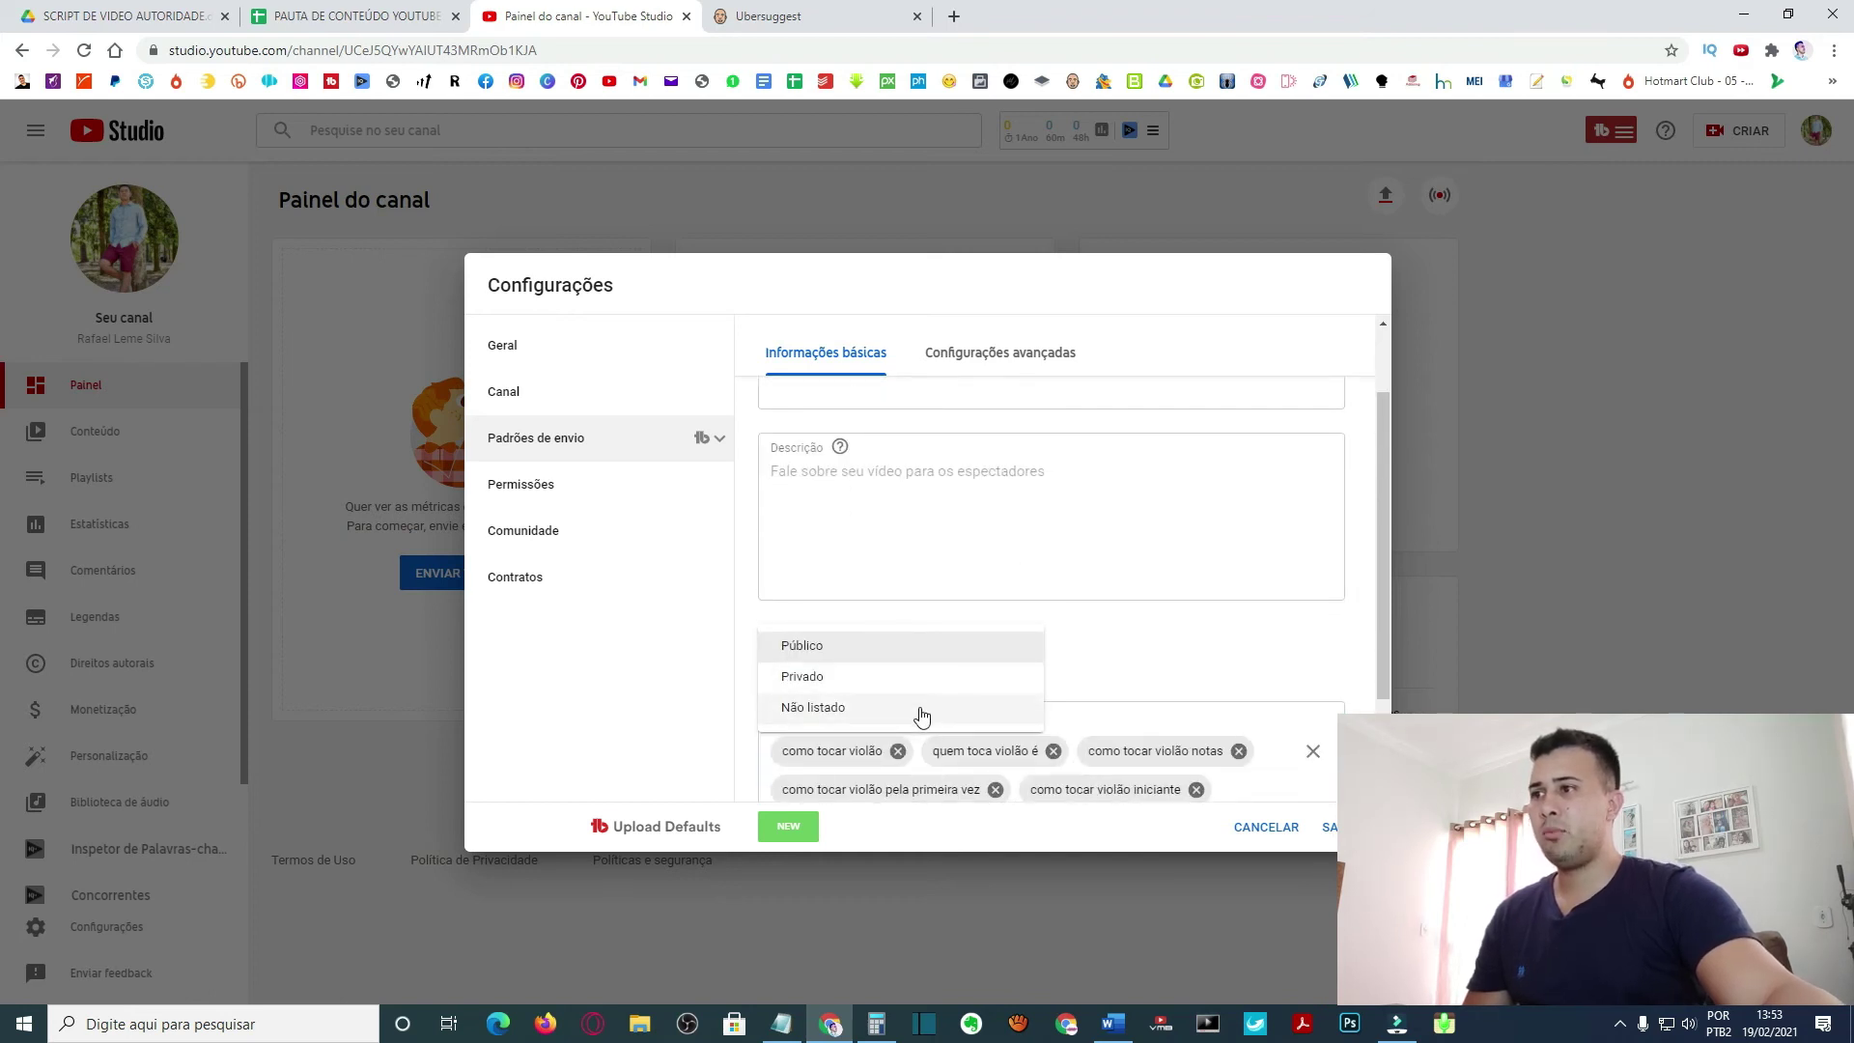
left_click(920, 714)
Begin the default video description with a "#" symbol.
scroll(1062, 623, "up", 2)
left_click(935, 608)
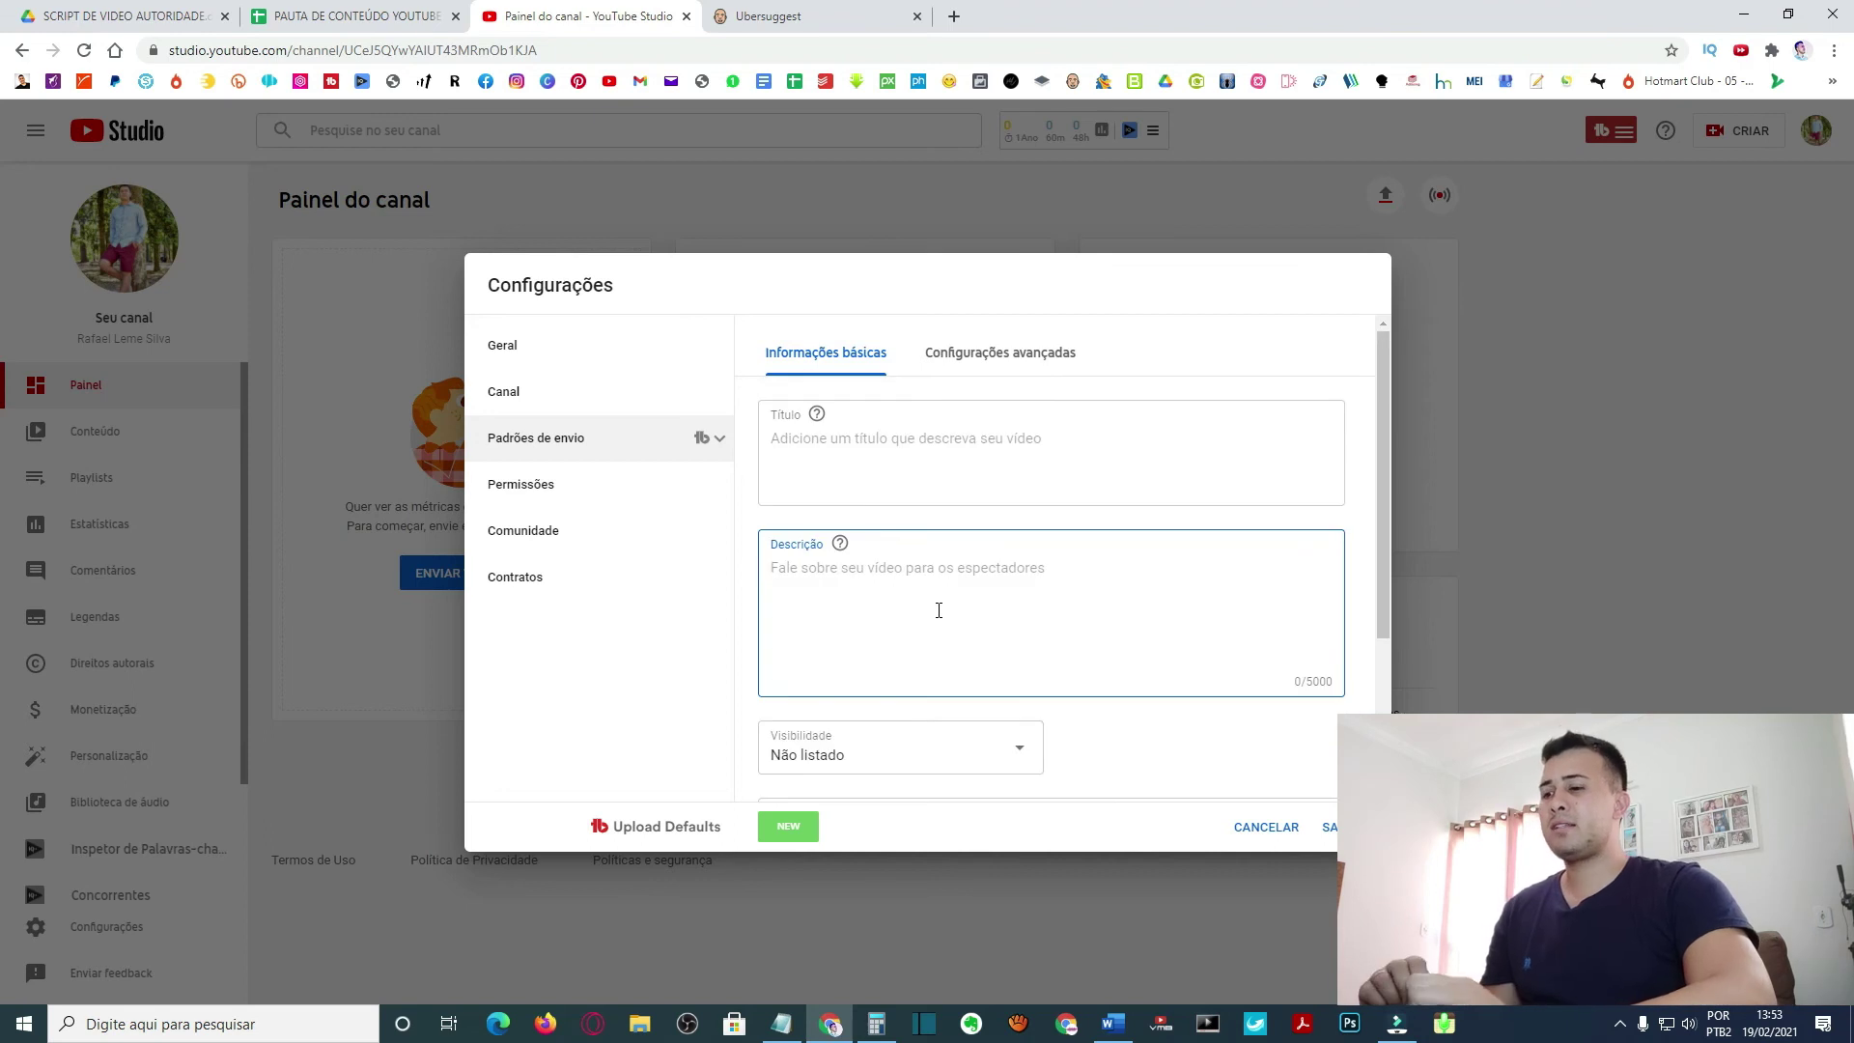
type("#")
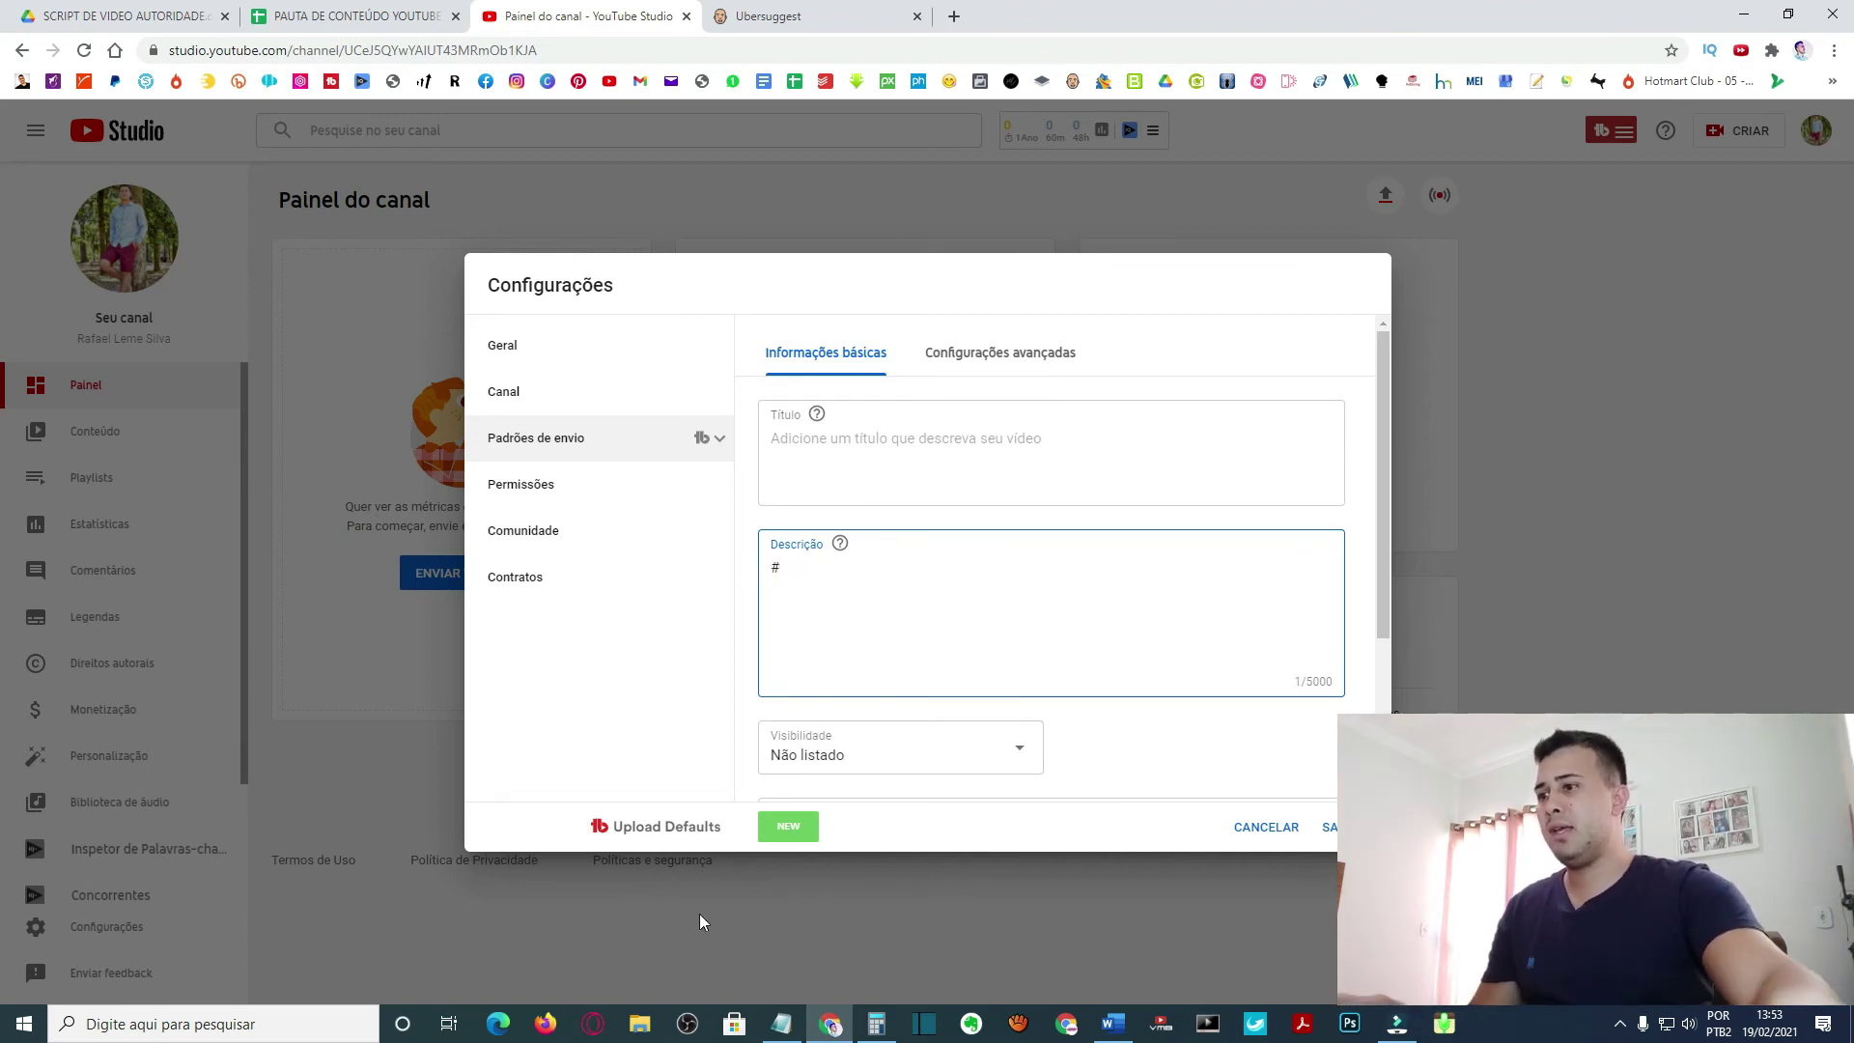
Turn the first keyword in the Bloco de Notas list into the hashtag "#comotocarviolão", without spaces or comma.
left_click(789, 1026)
left_click(890, 636)
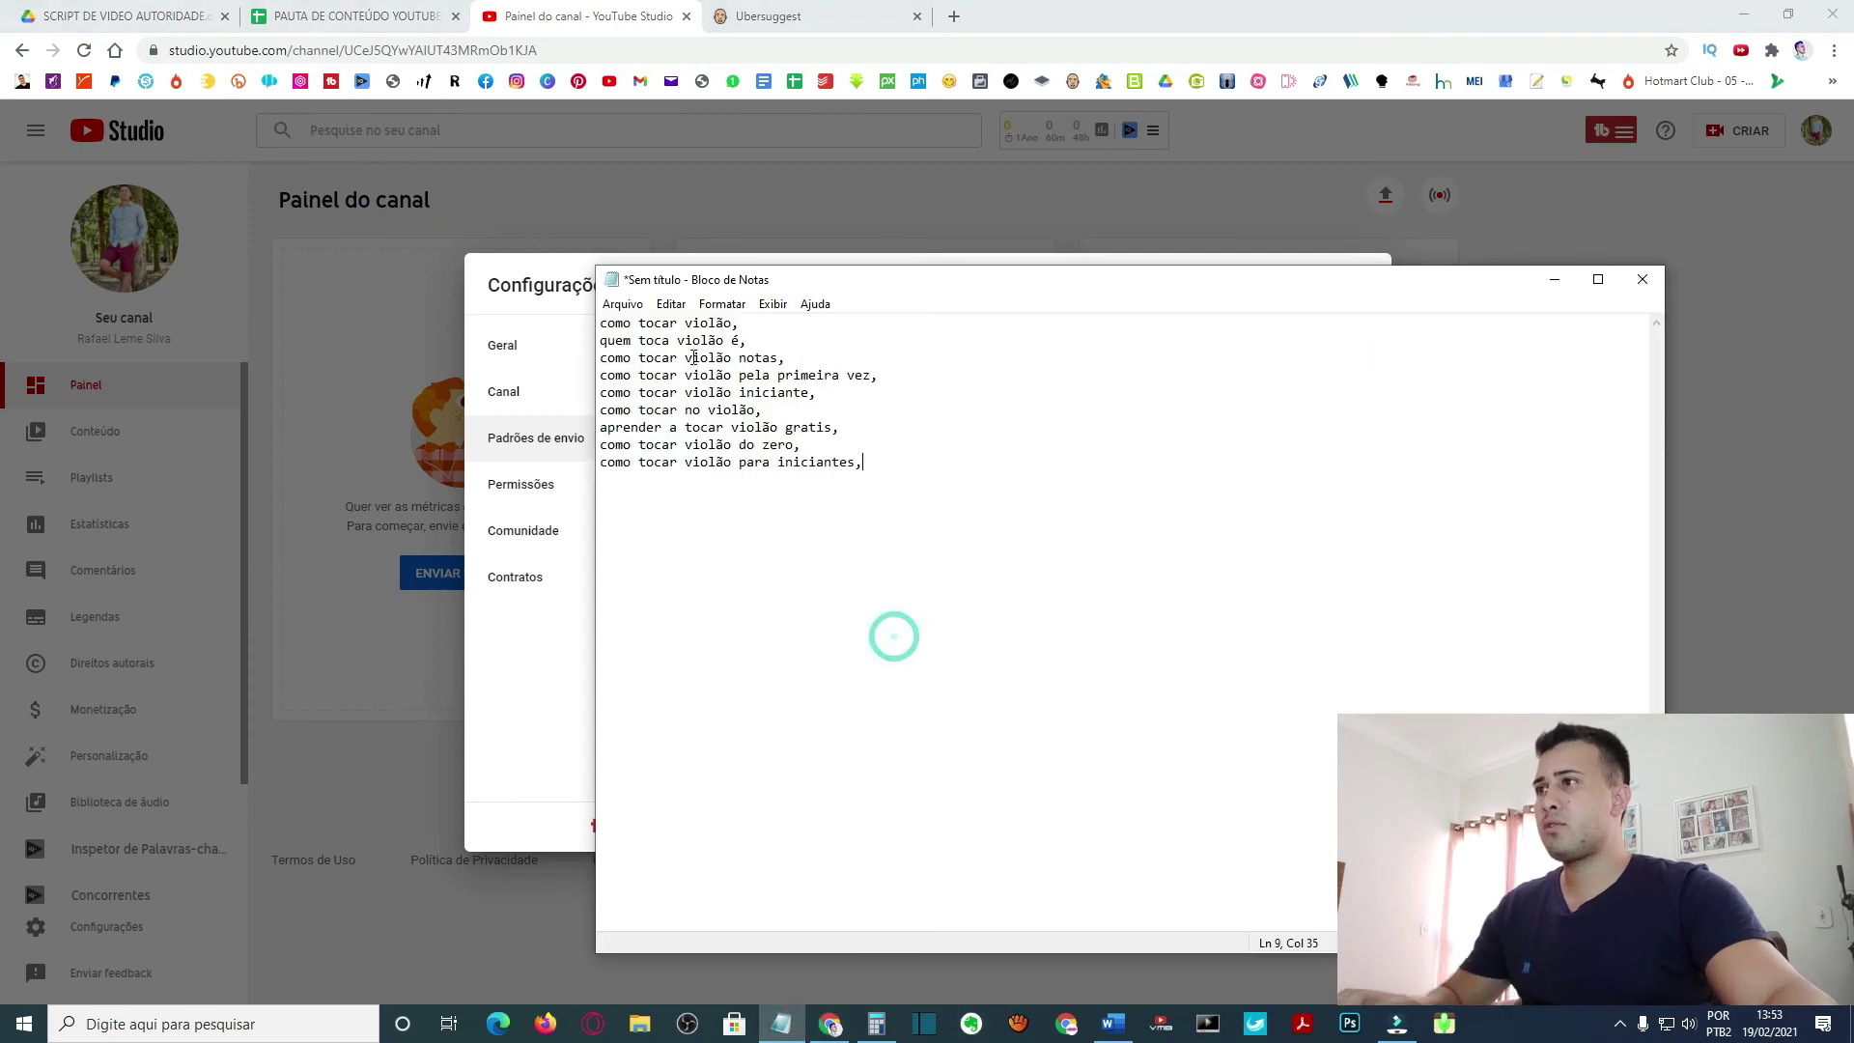
left_click(639, 322)
key("BackSpace")
key("BackSpace")
key("BackSpace")
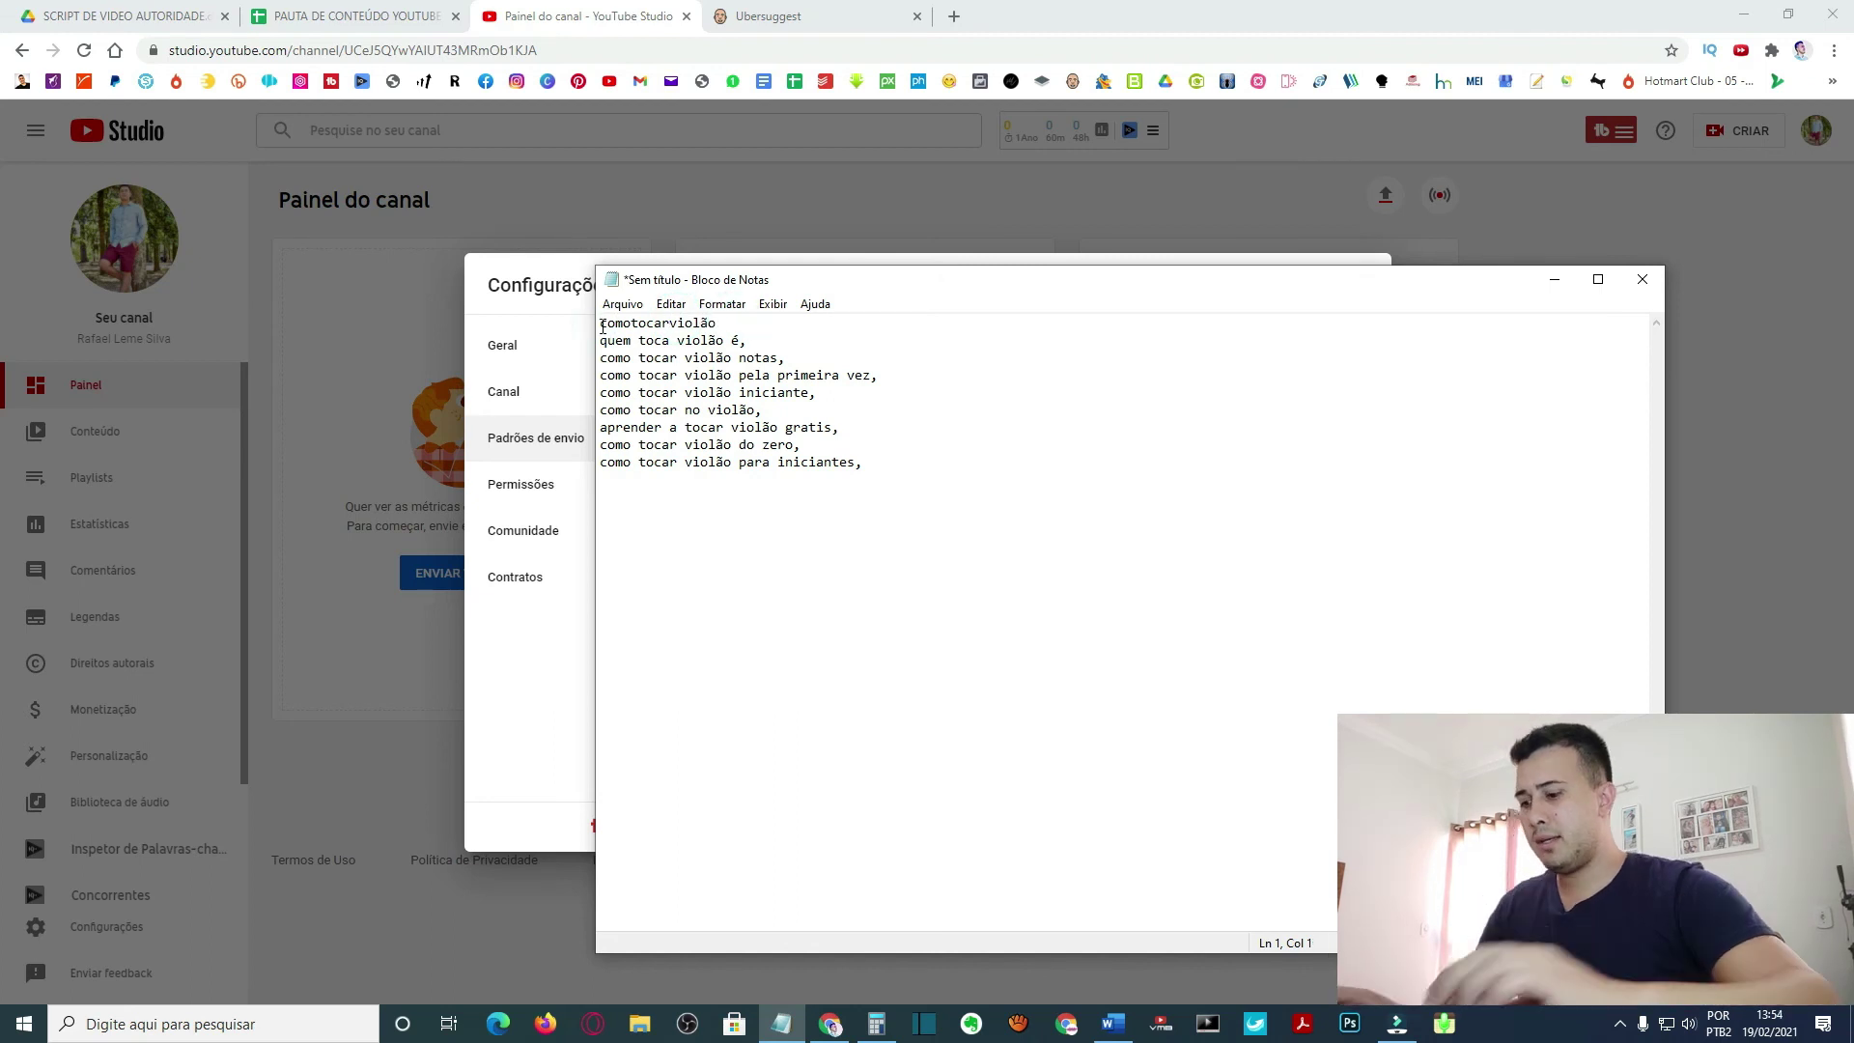
type("#")
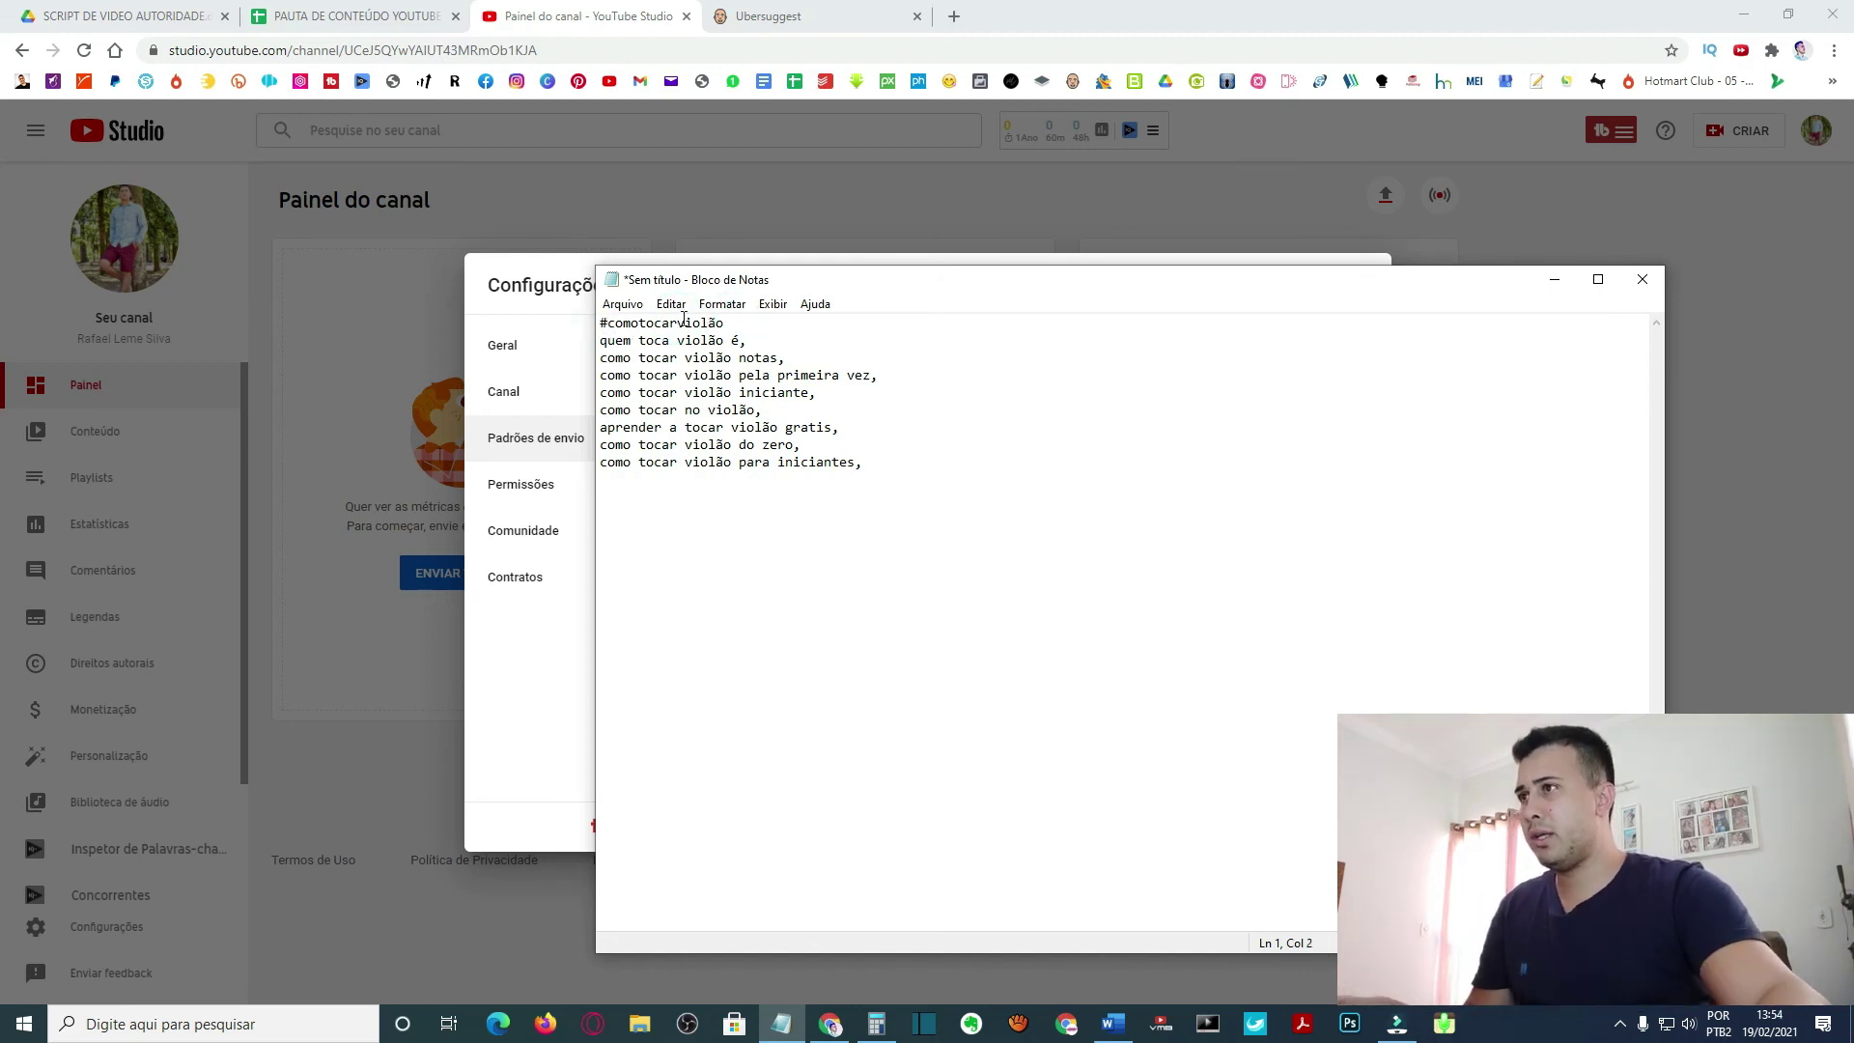
Copy the hashtag "#comotocarviolão" from the note into the default video description in YouTube Studio.
left_click_drag(747, 322, 563, 318)
key("ctrl+c")
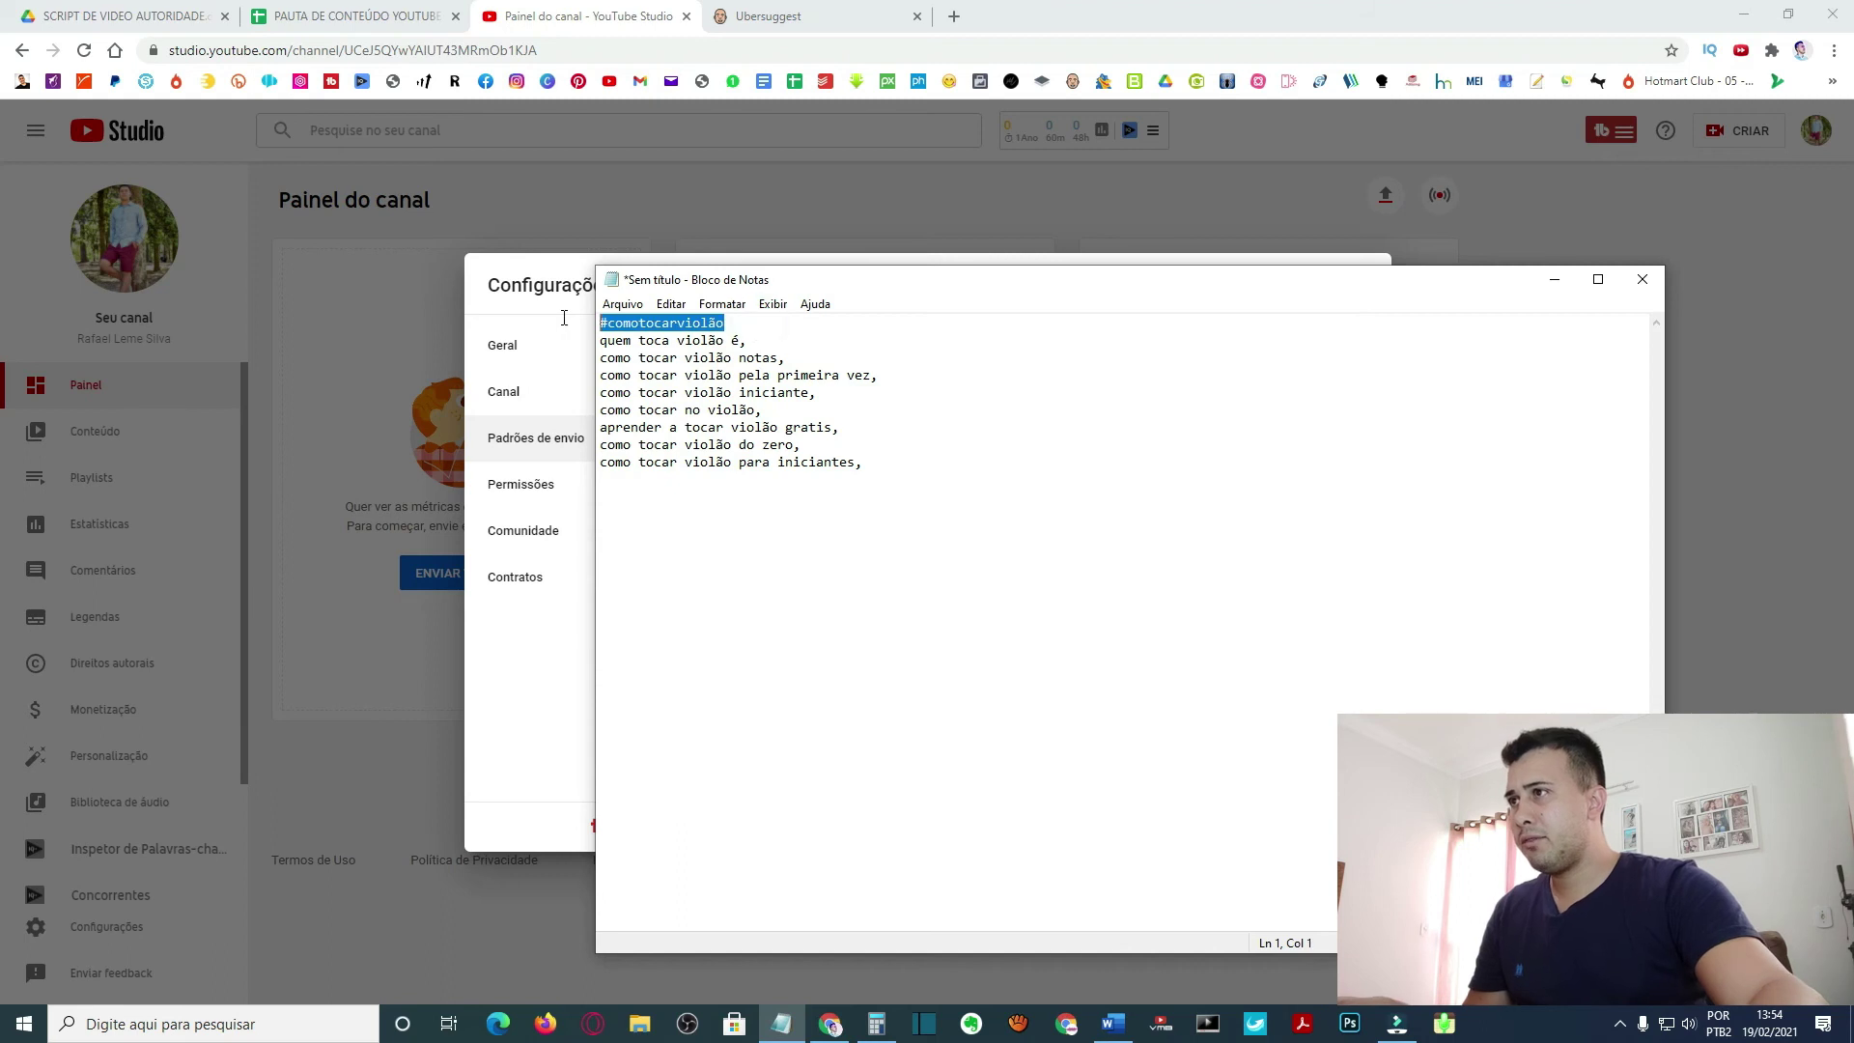
left_click(556, 659)
left_click(808, 562)
key("ctrl+v")
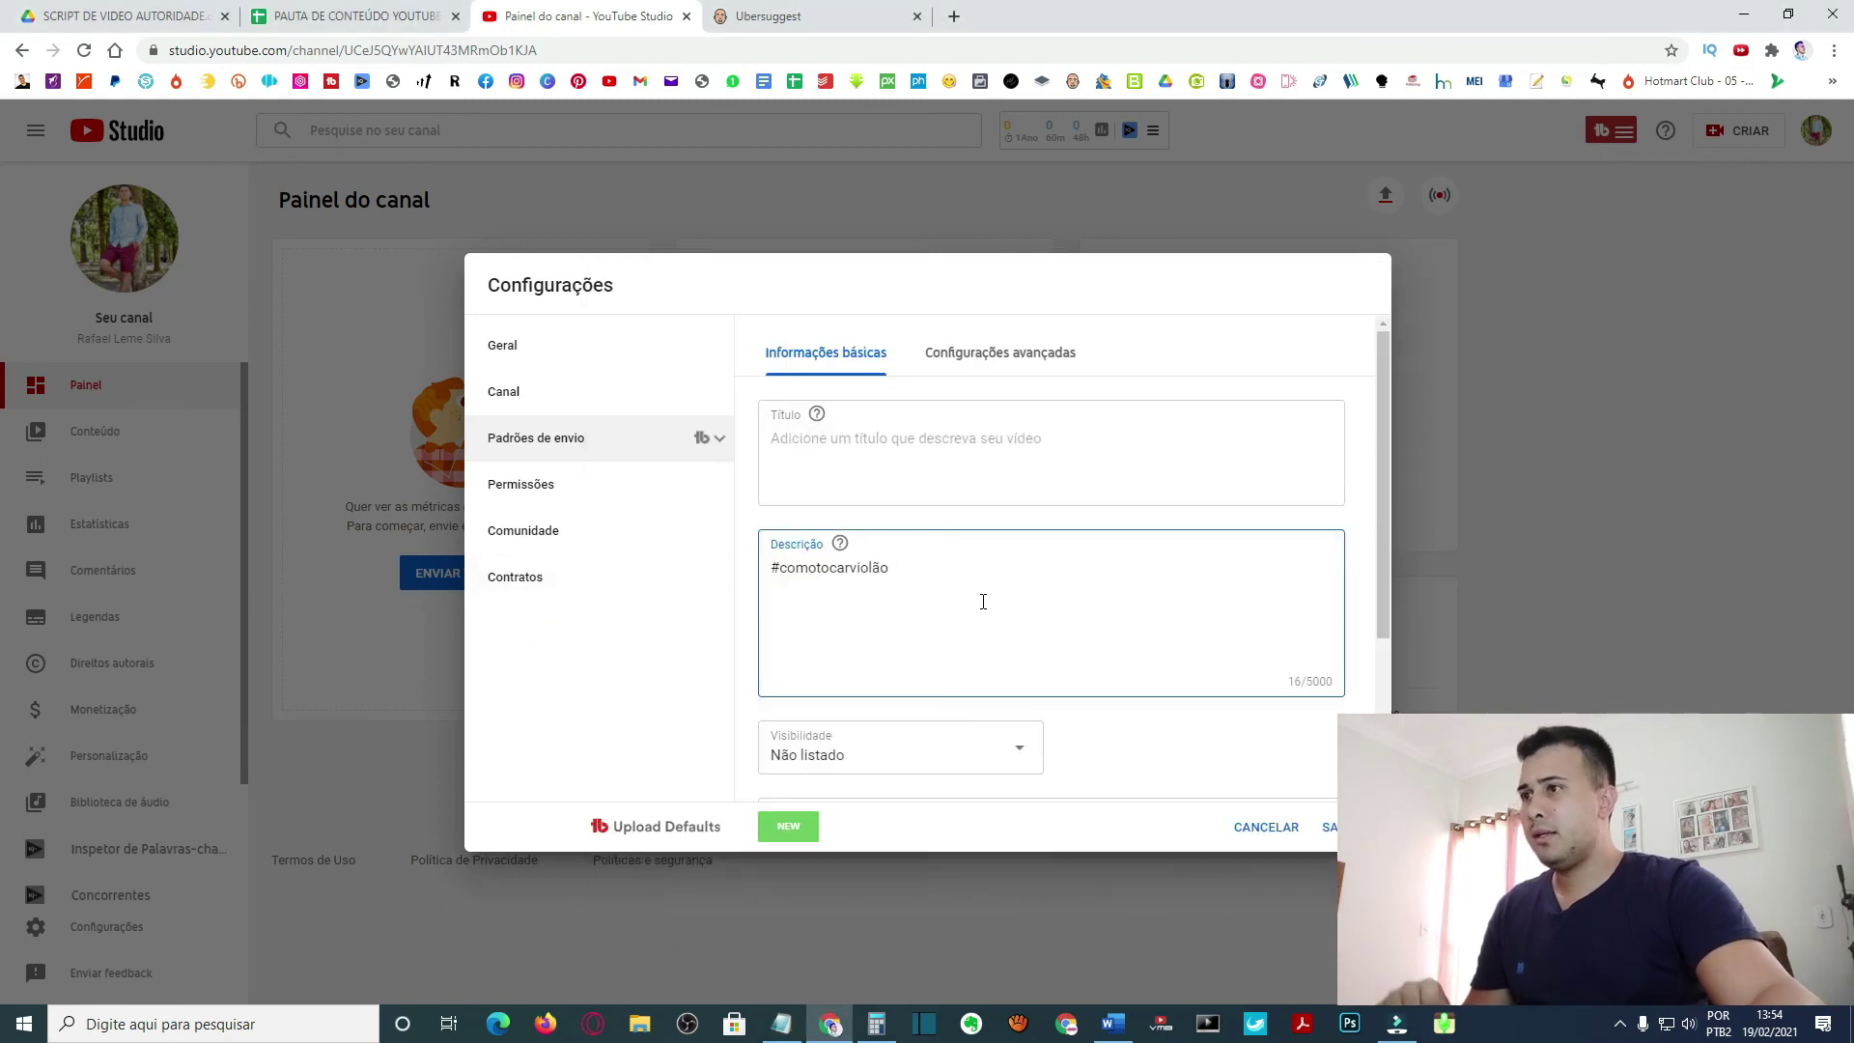
Insert five blank lines above the hashtag in the default video description.
left_click(771, 568)
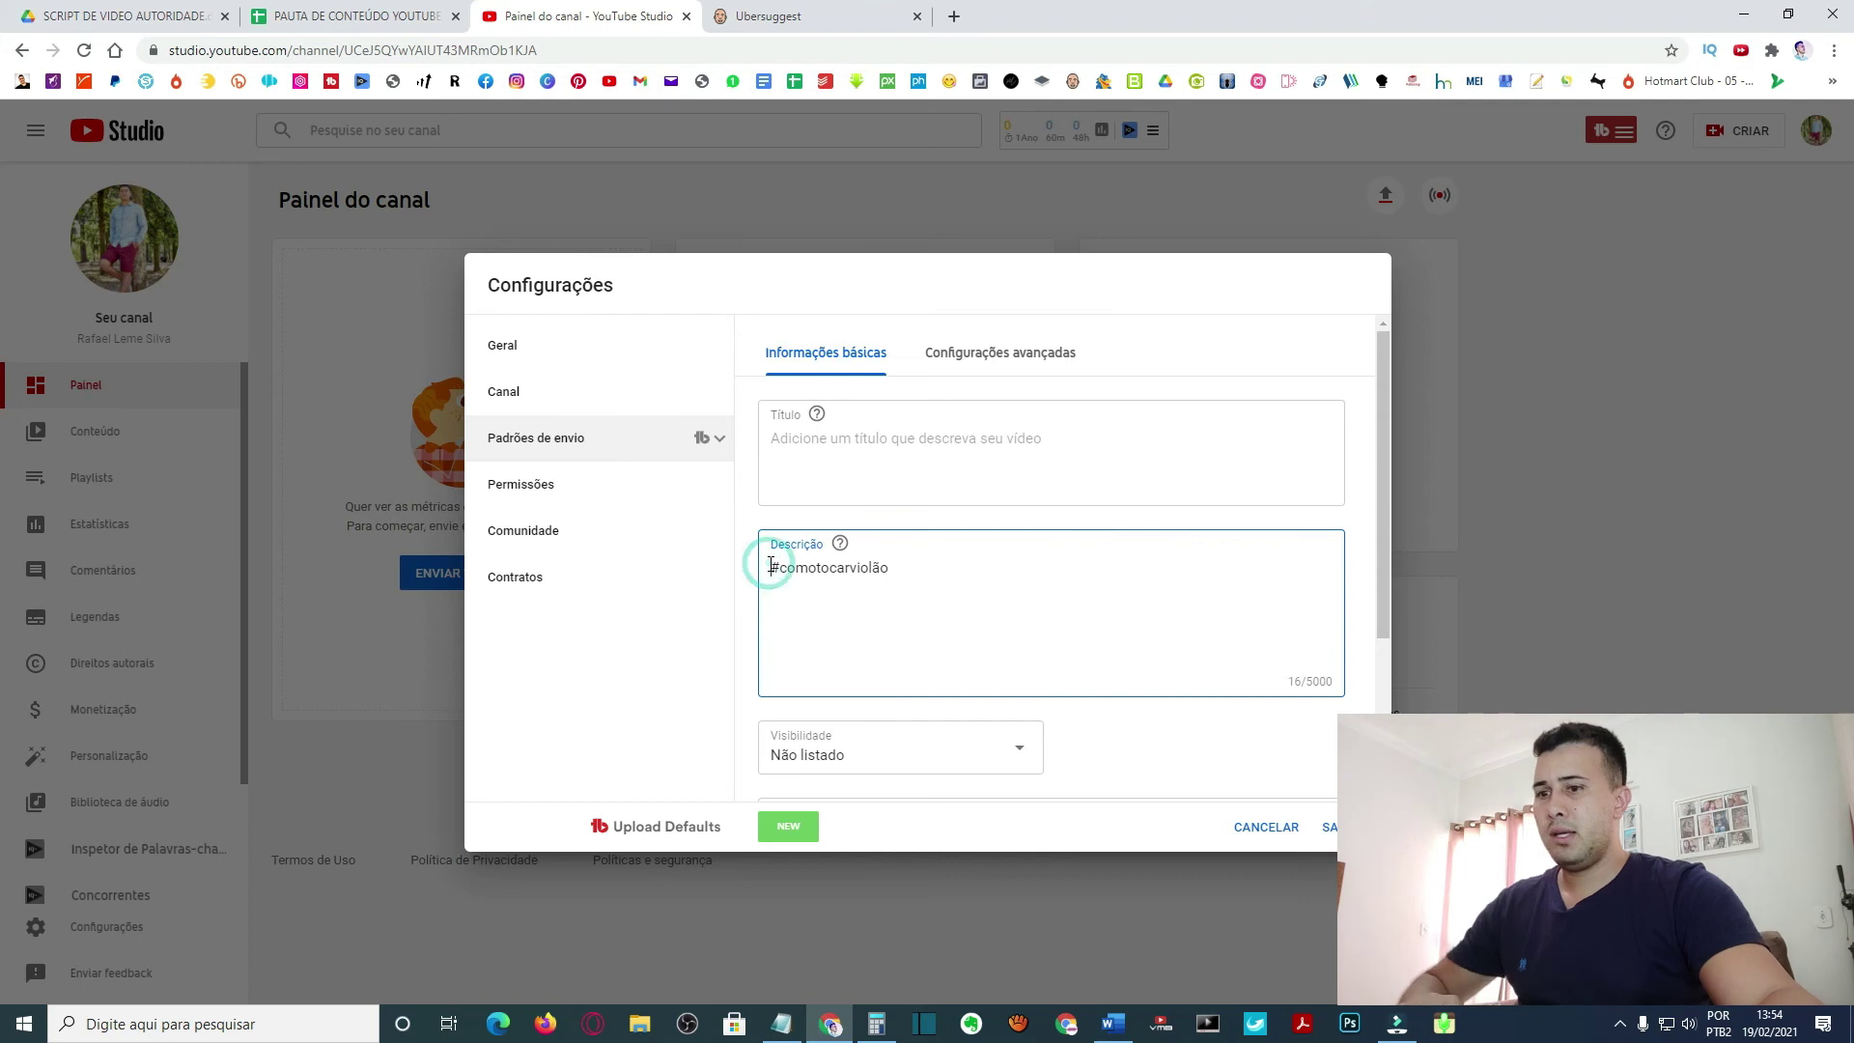
key("Return")
key("Return")
key("Return")
key("Return")
key("Return")
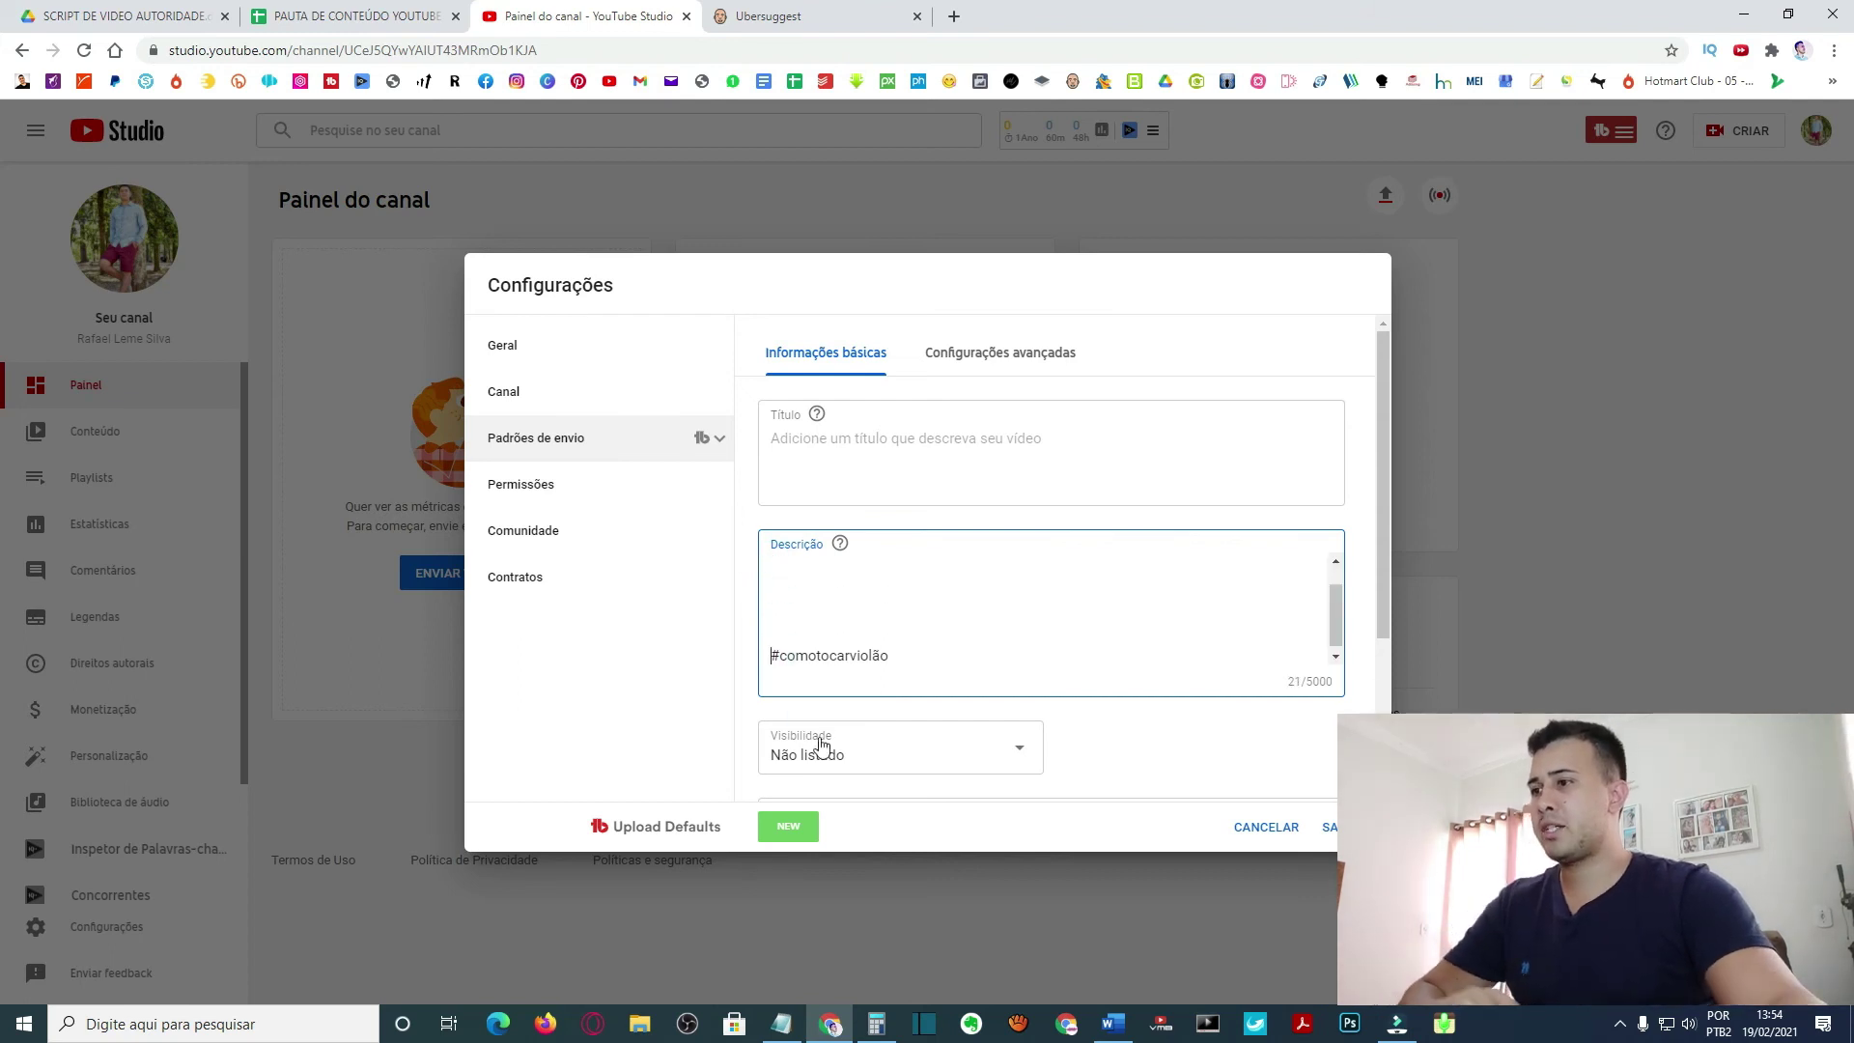
Turn the keyword "como tocar violão iniciante" in the Bloco de Notas list into the hashtag "#comotocarviolãoiniciante", without spaces or comma.
left_click(781, 1024)
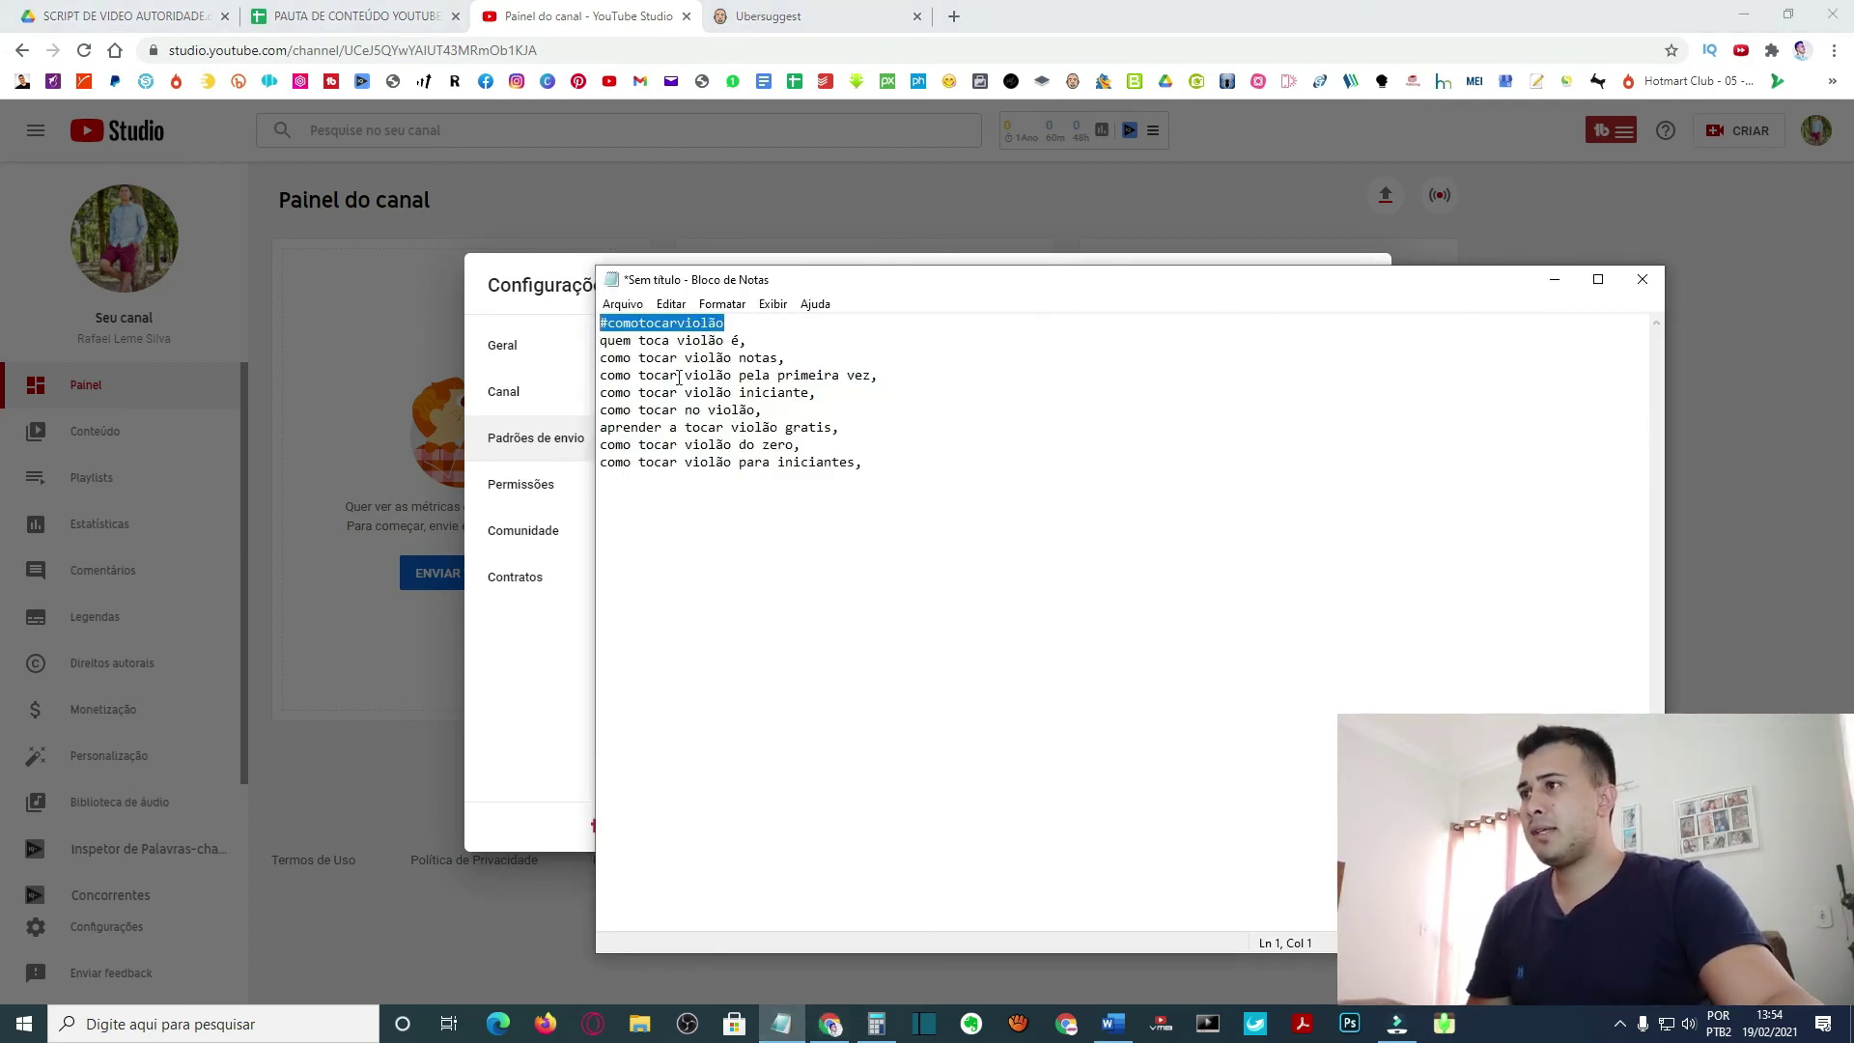
left_click(827, 394)
key("BackSpace")
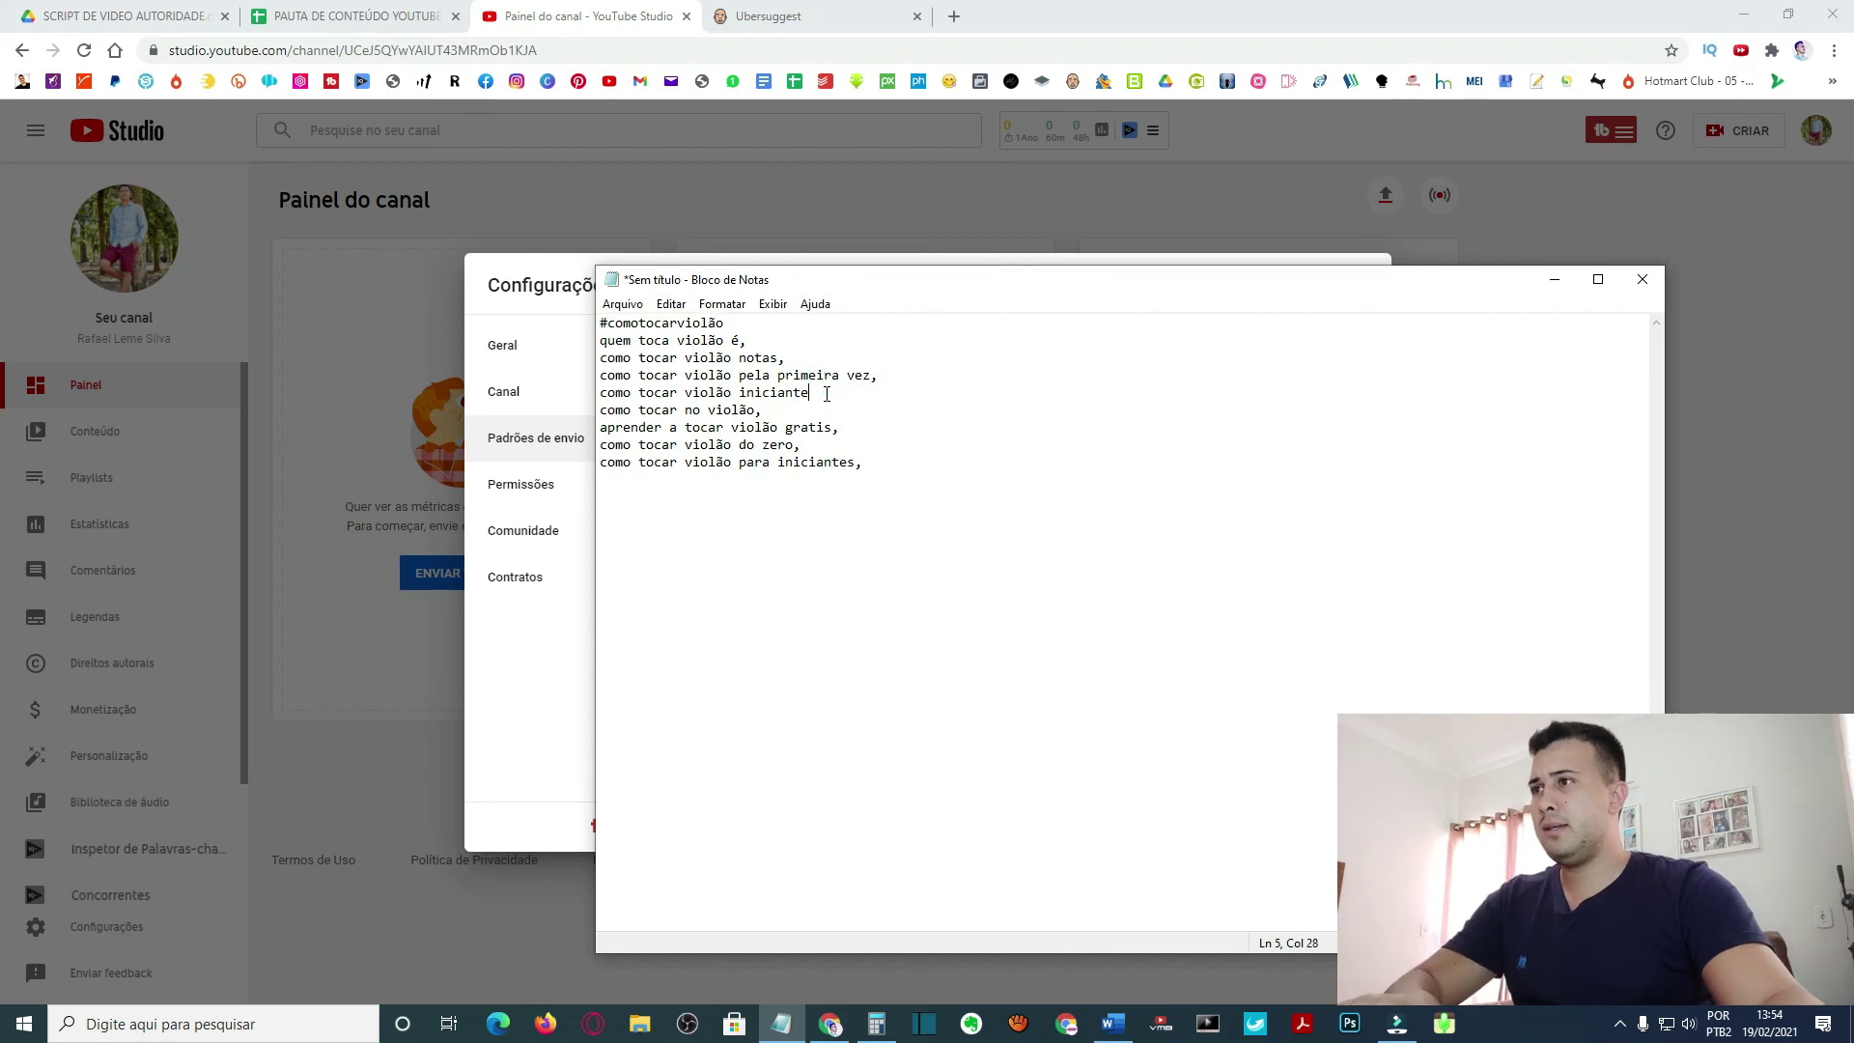
key("BackSpace")
left_click(686, 394)
key("BackSpace")
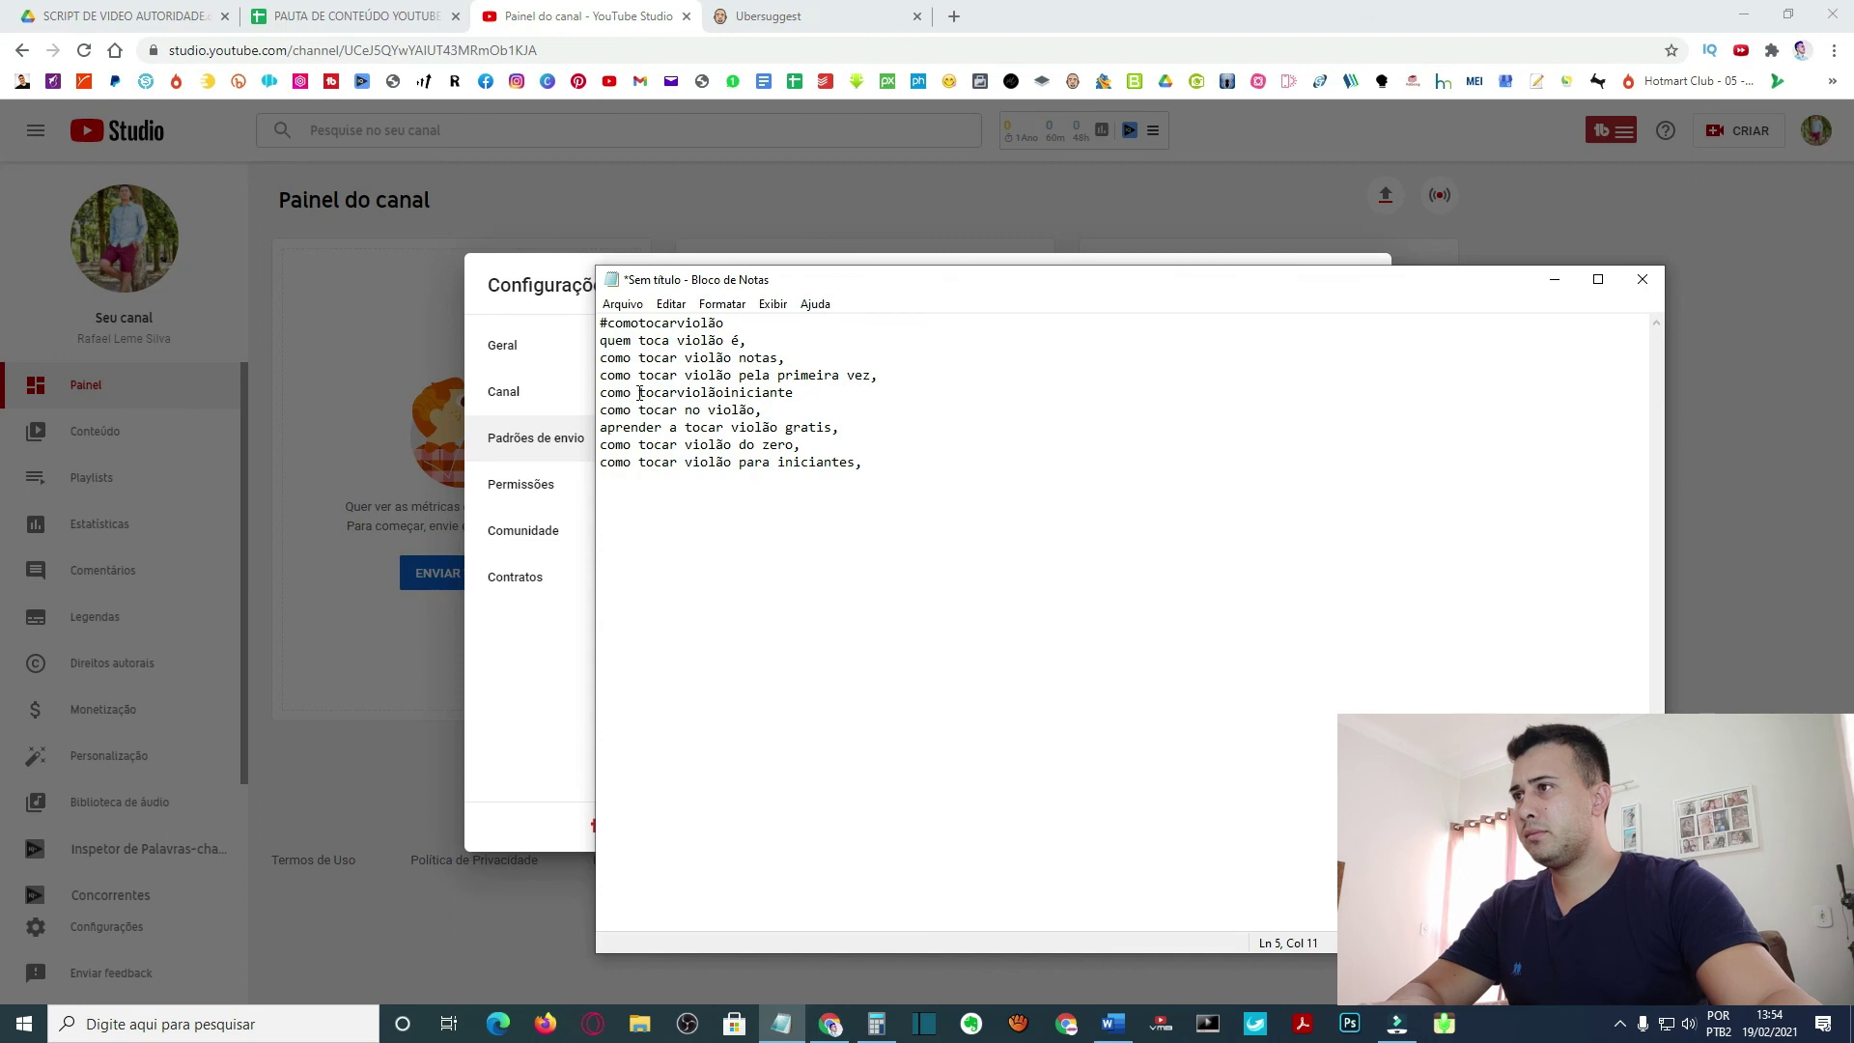
key("BackSpace")
left_click(601, 394)
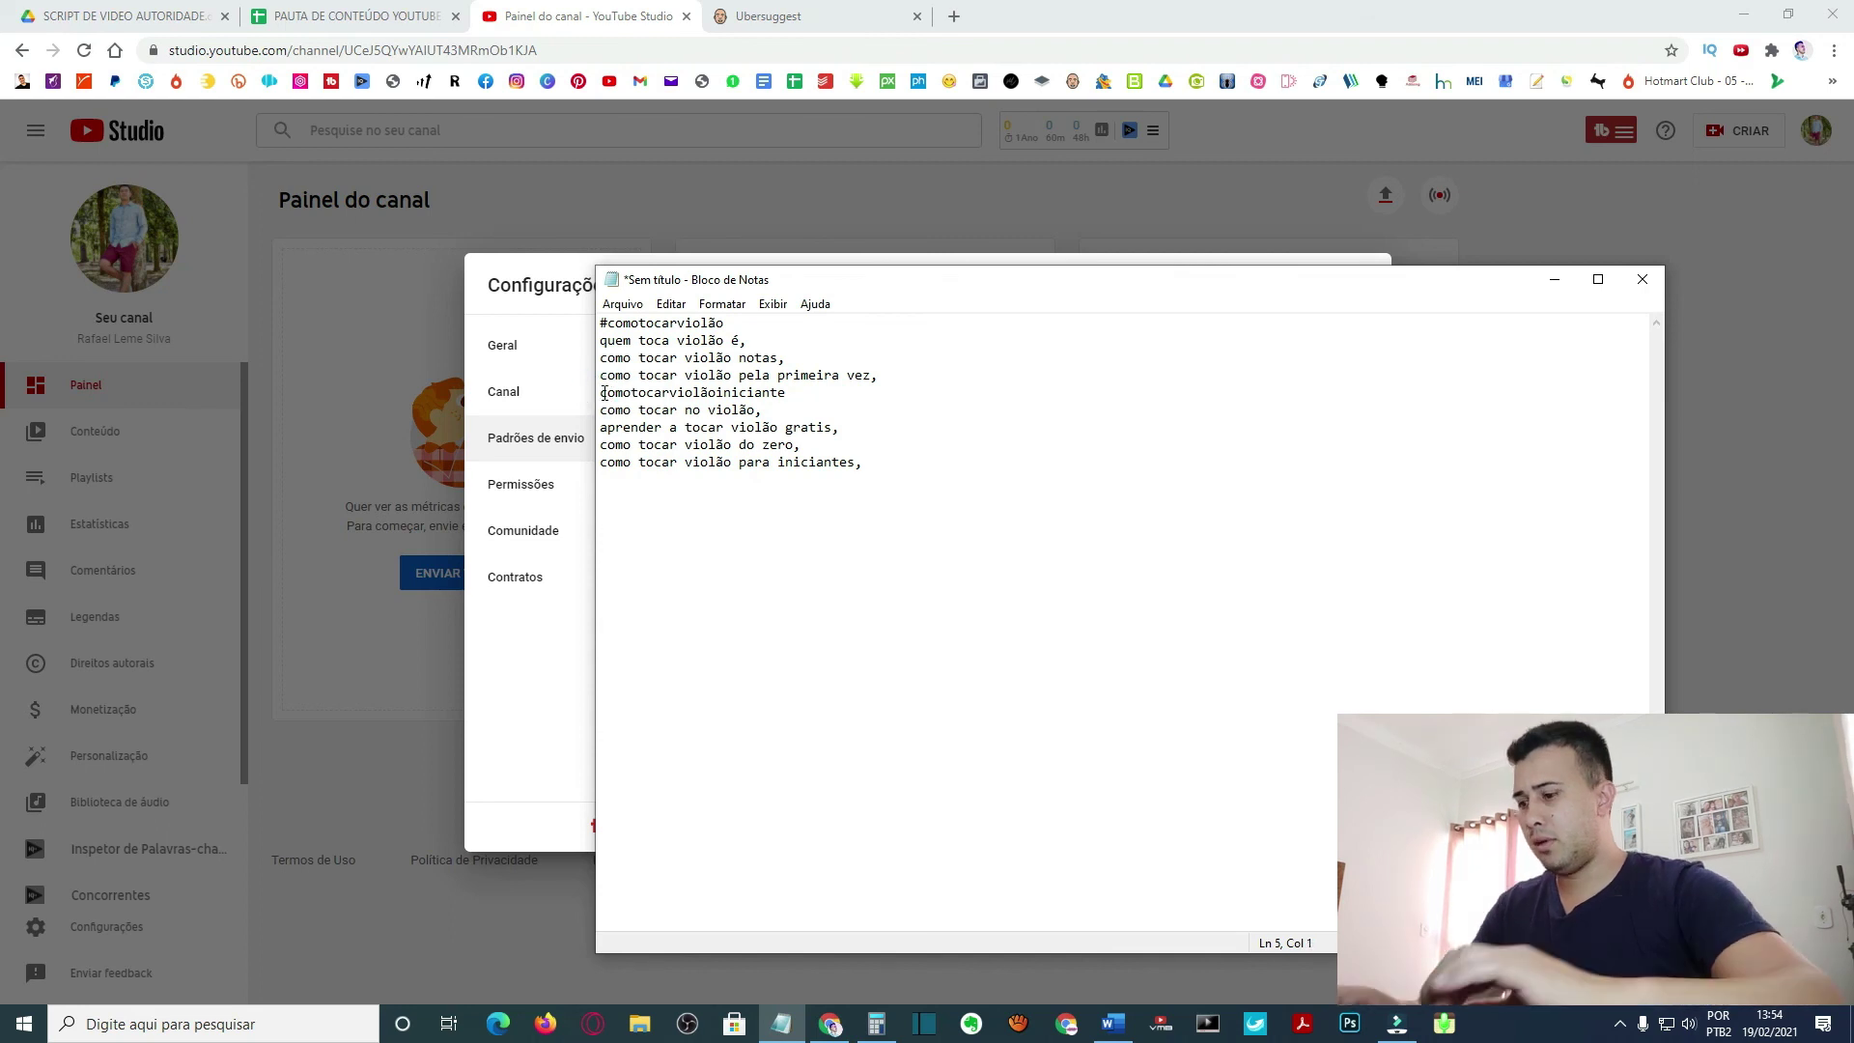
type("#")
Copy the hashtag "#comotocarviolãoiniciante" from the note and add it after "#comotocarviolão" in the default video description in YouTube Studio.
left_click(821, 392)
key("shift+Home")
key("ctrl+c")
left_click(587, 372)
left_click(912, 653)
key("ctrl+v")
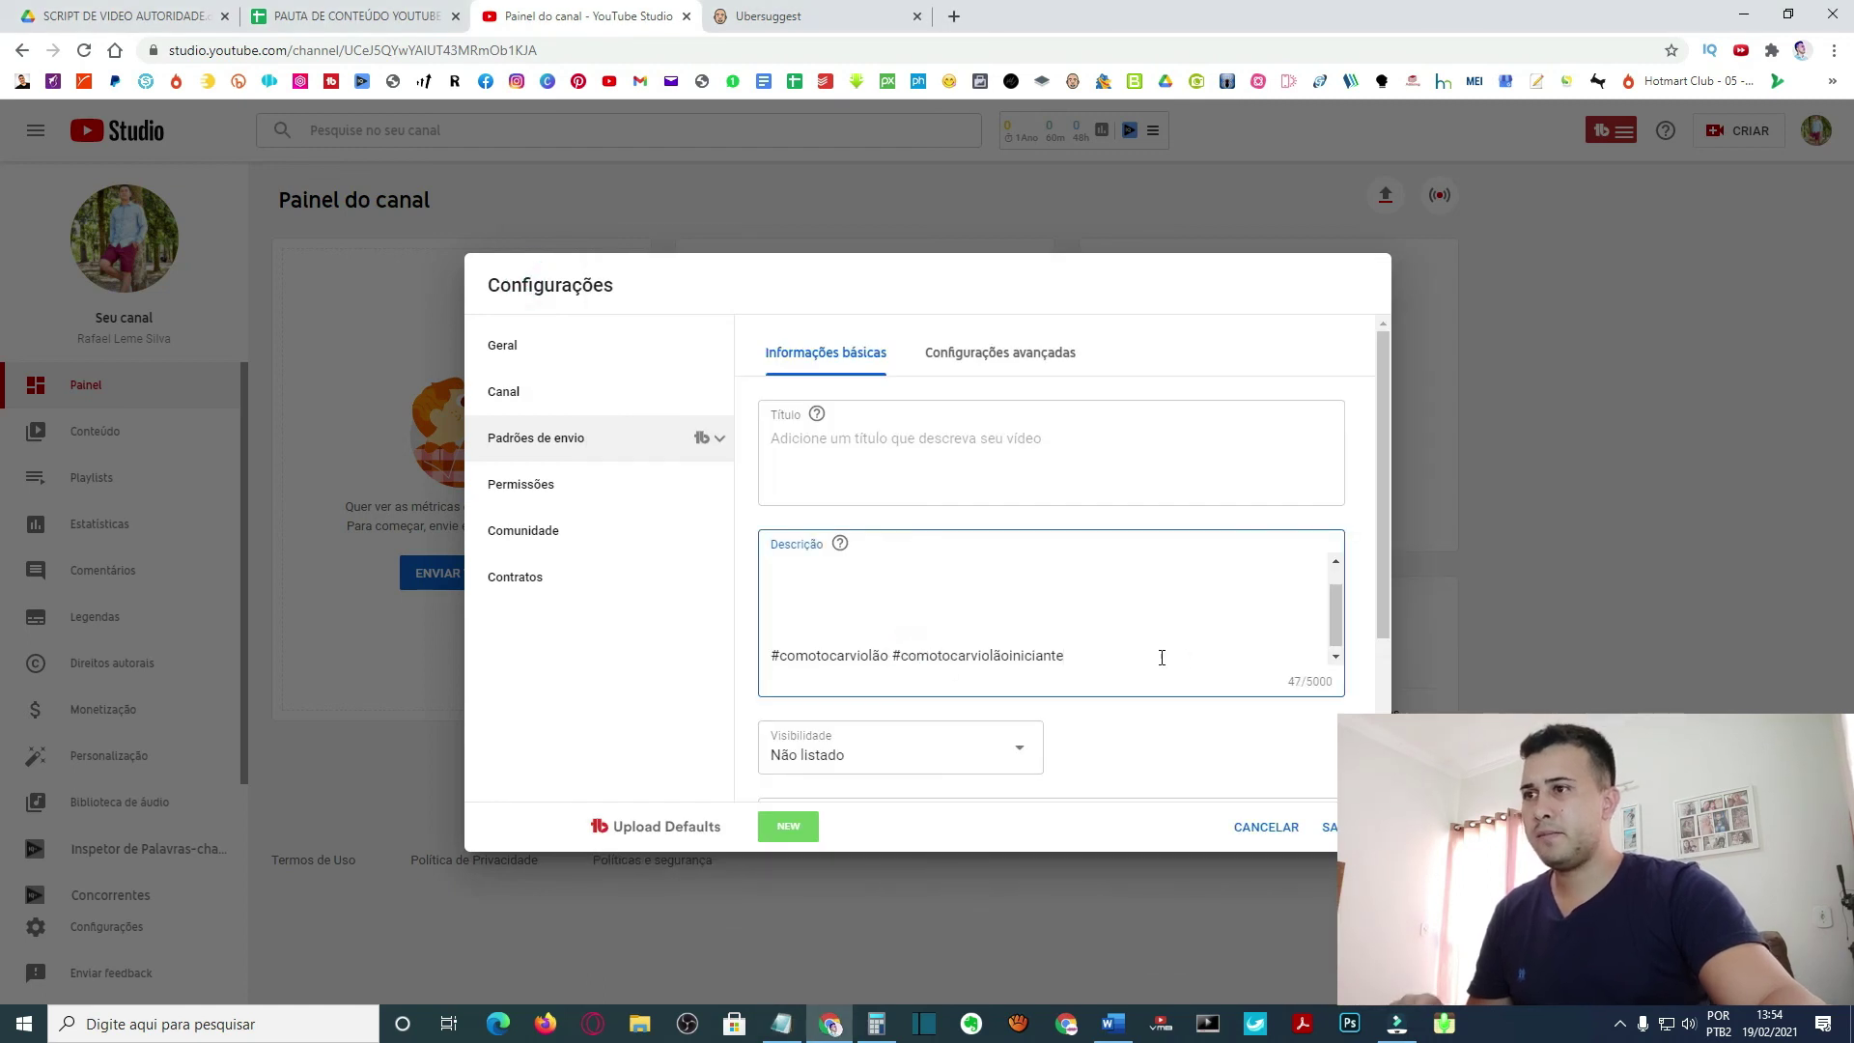
Add a third hashtag, "#via", at the end of the default video description and save the upload defaults.
type("#via")
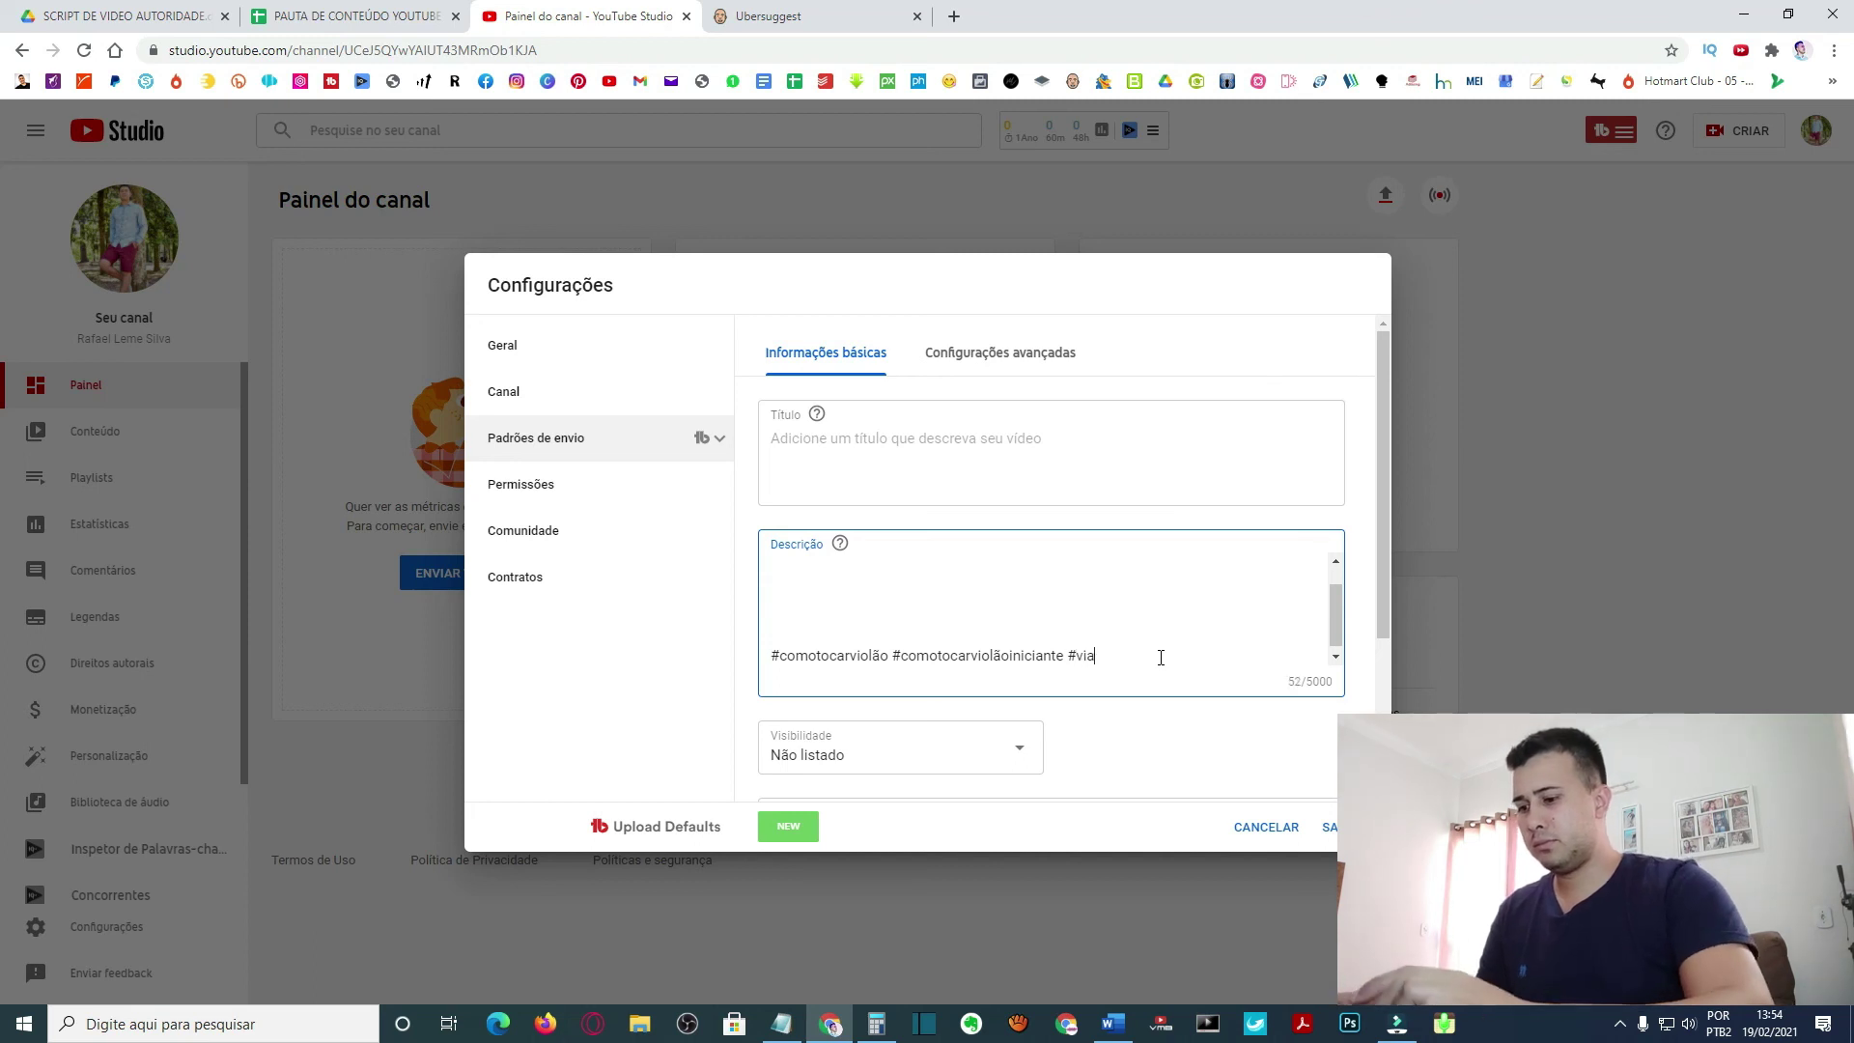
scroll(1117, 662, "up", 2)
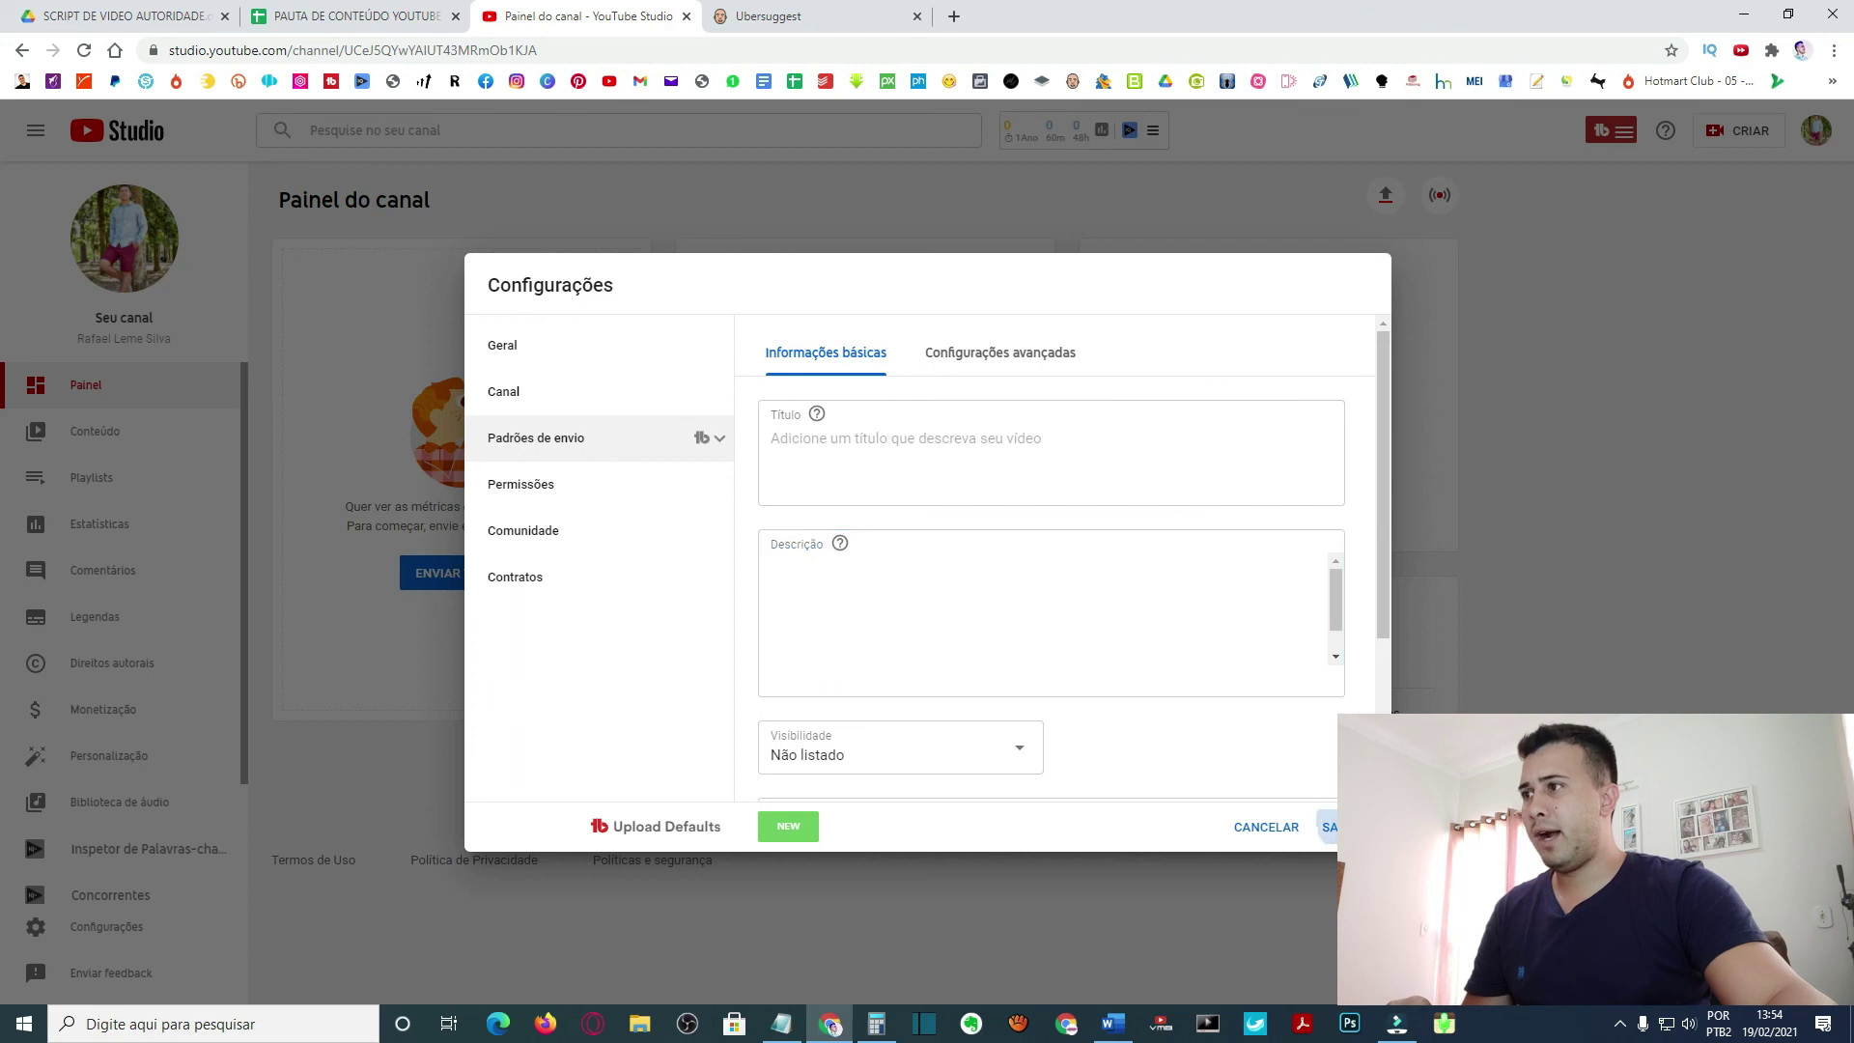
left_click(1326, 827)
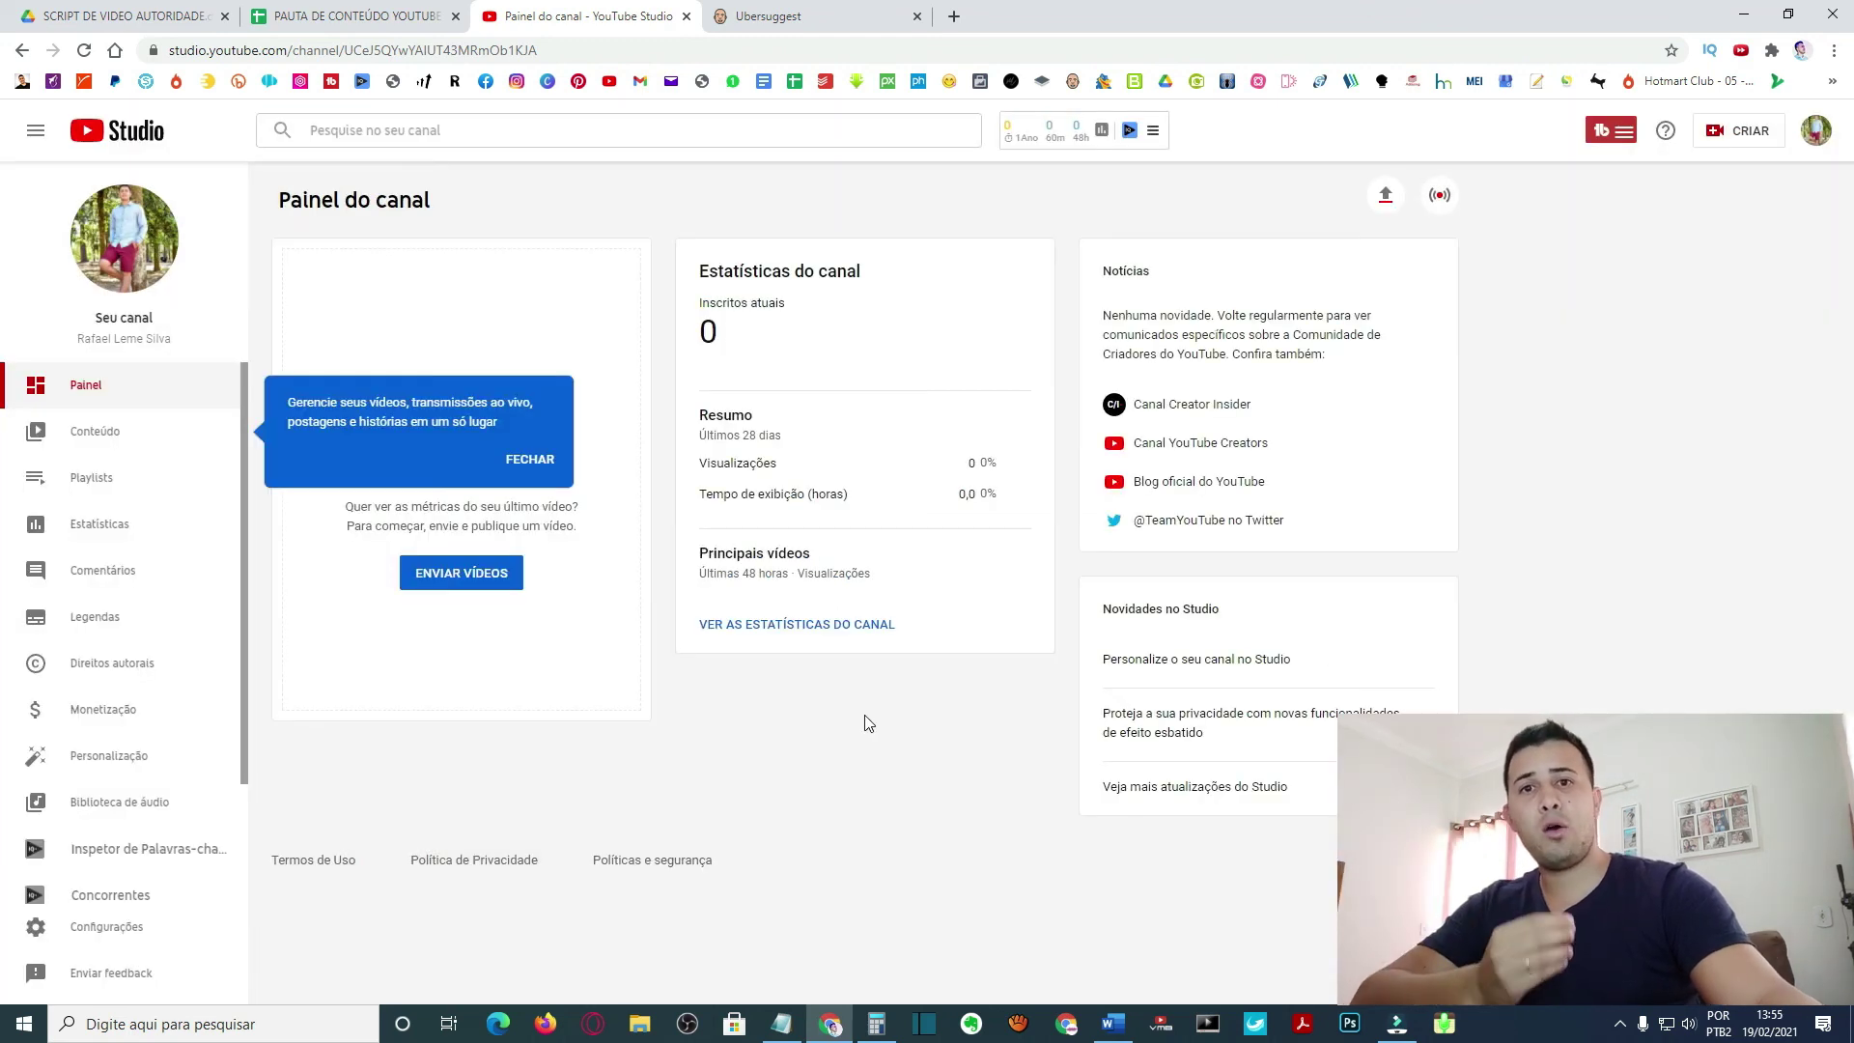